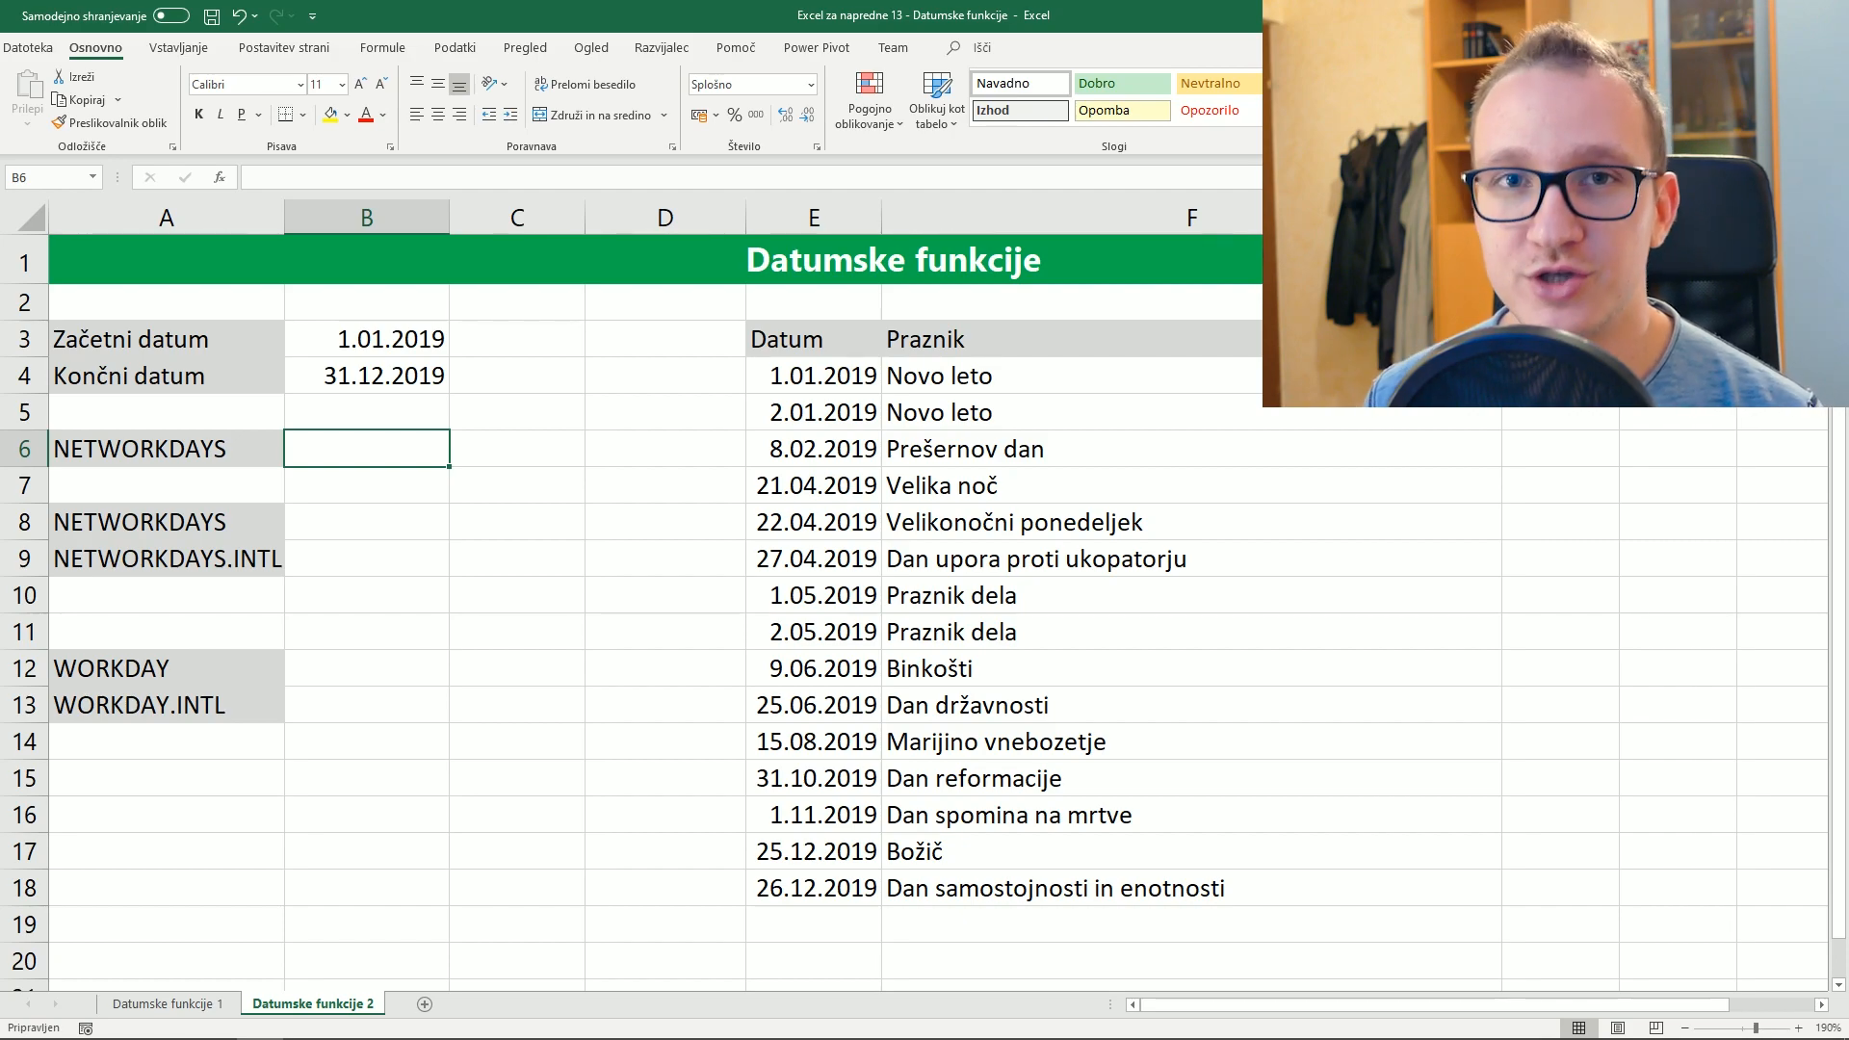
# Enter a NETWORKDAYS formula in B6 using B3 as the start date and B4 as the end date
pyautogui.press('F2')
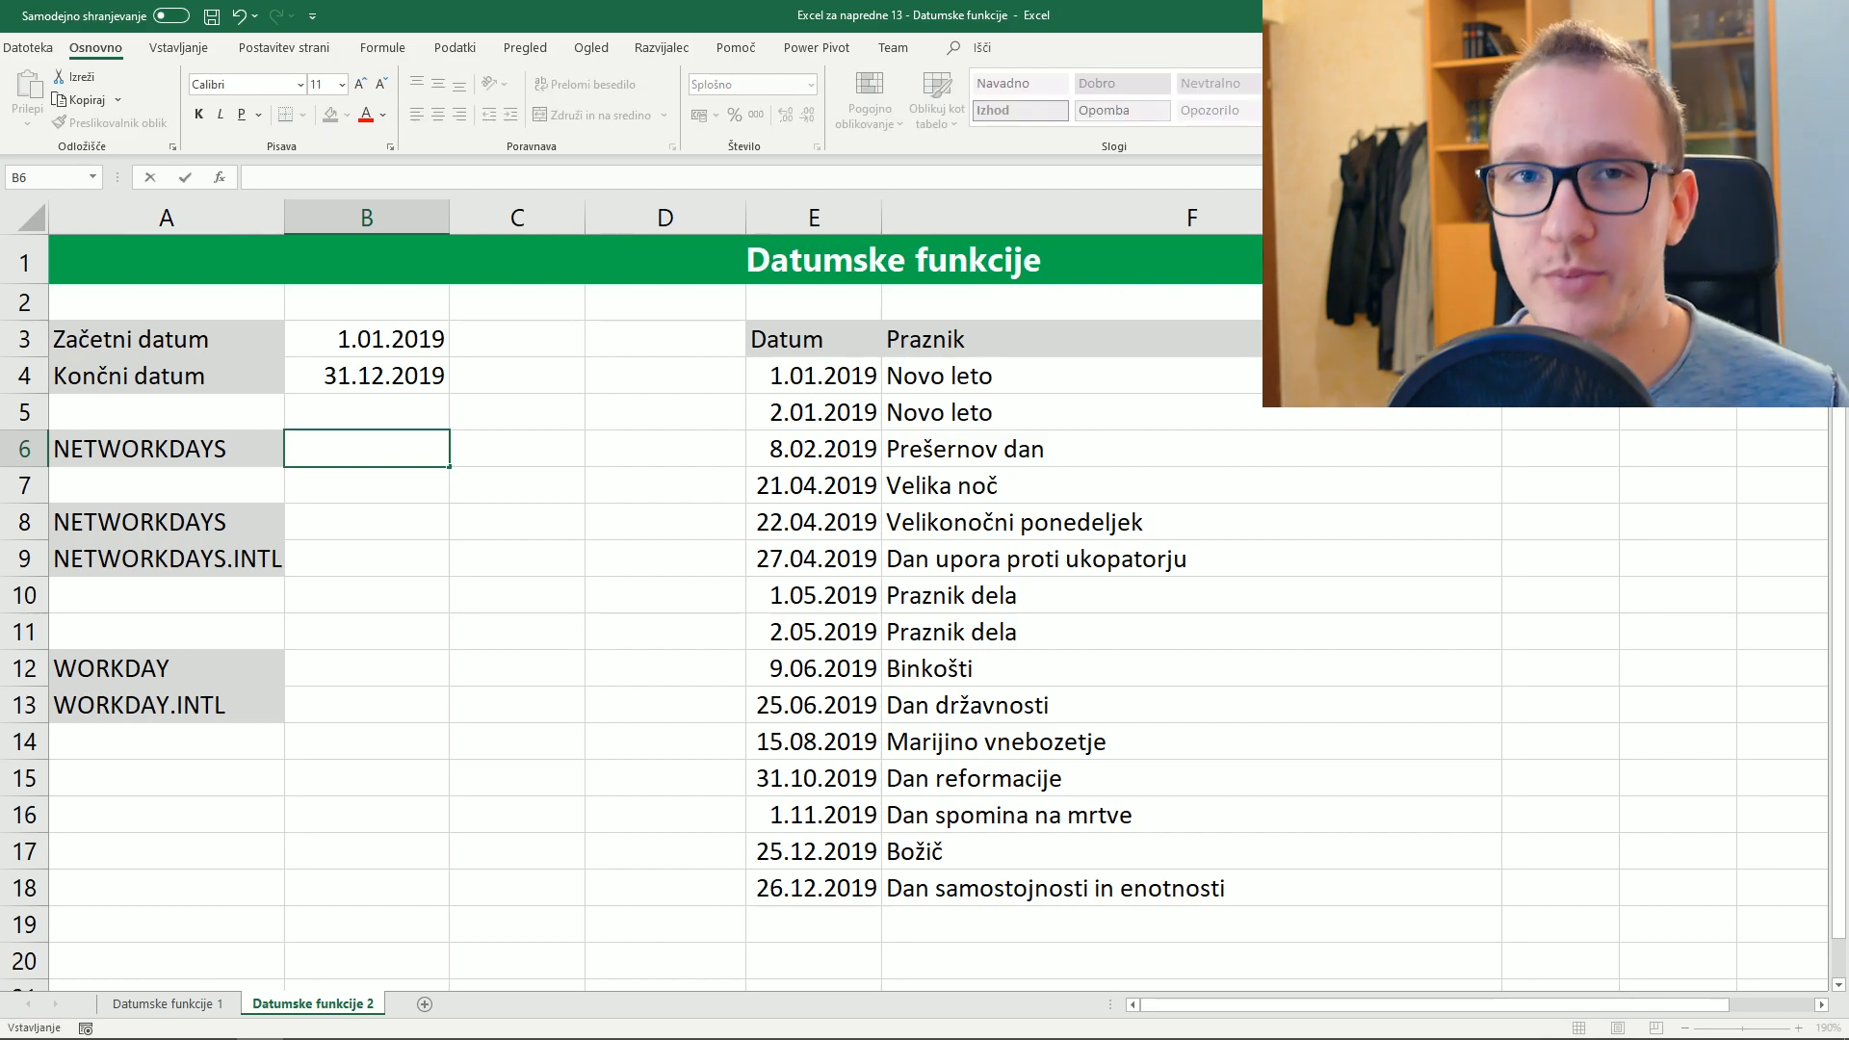
pyautogui.write('=')
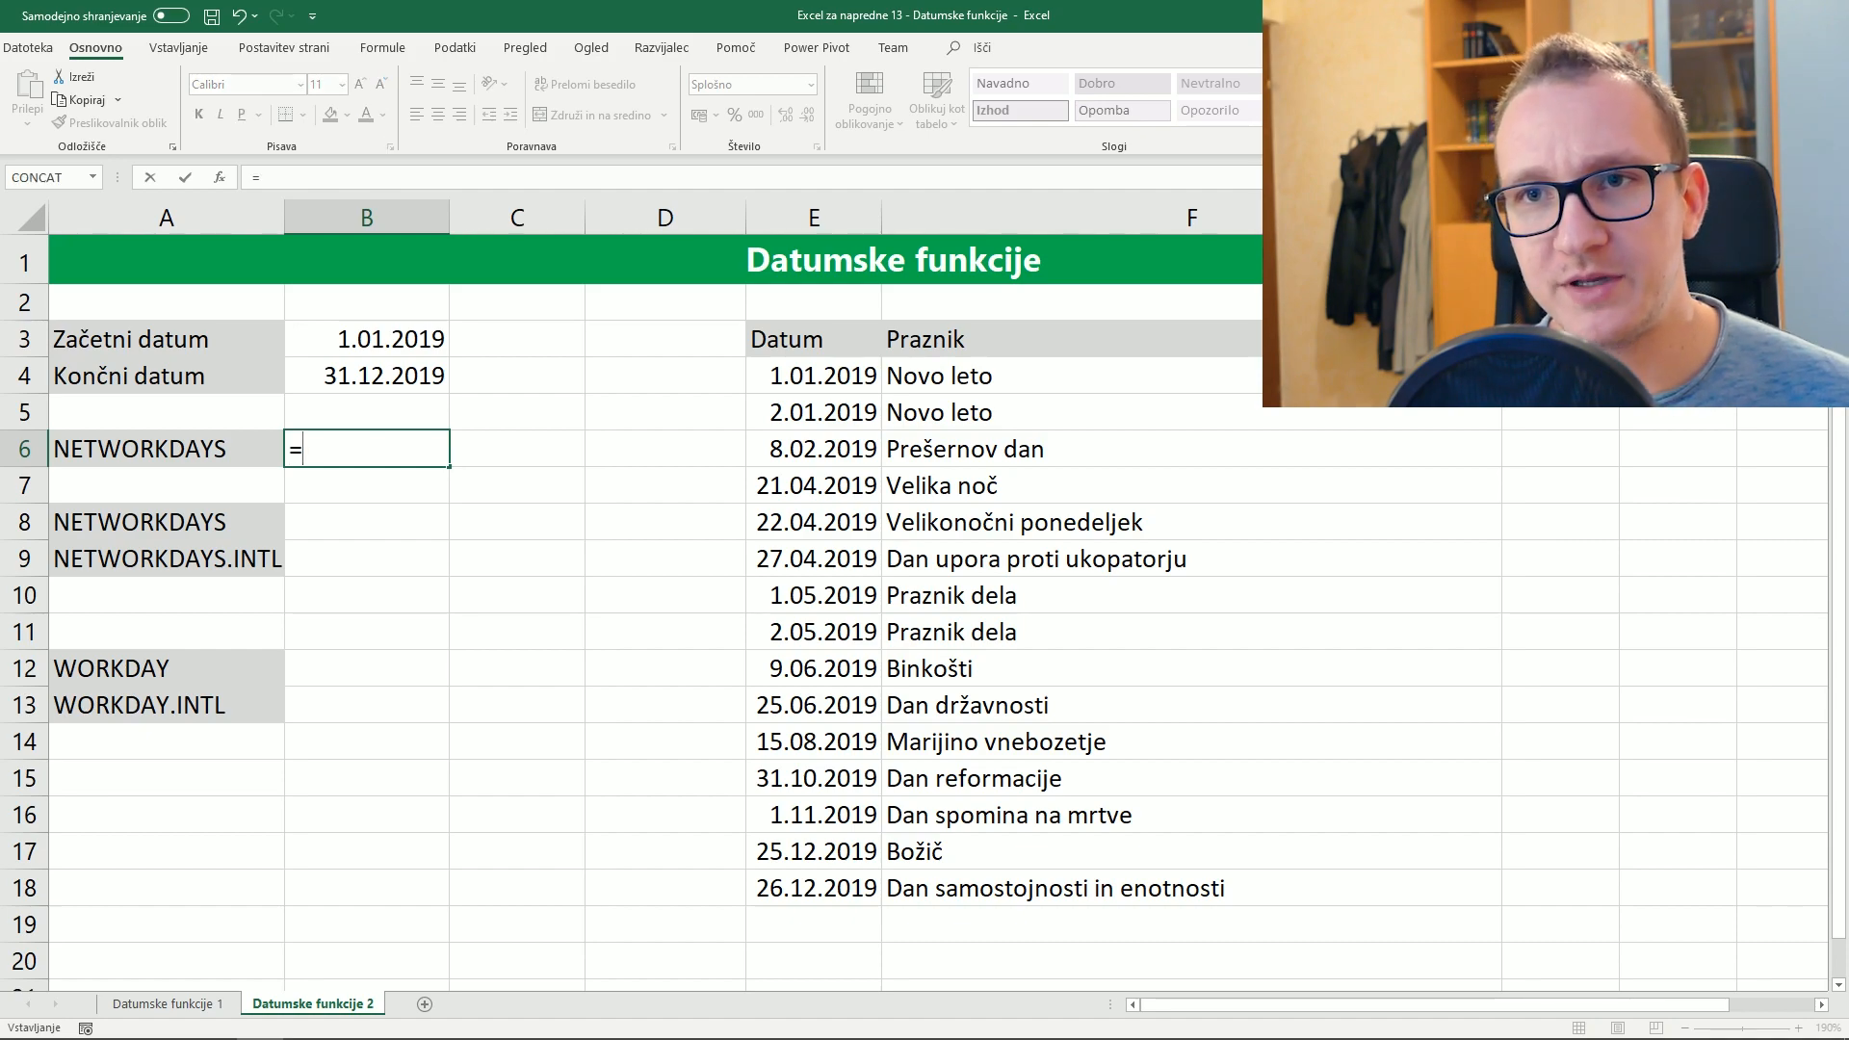
pyautogui.write('net')
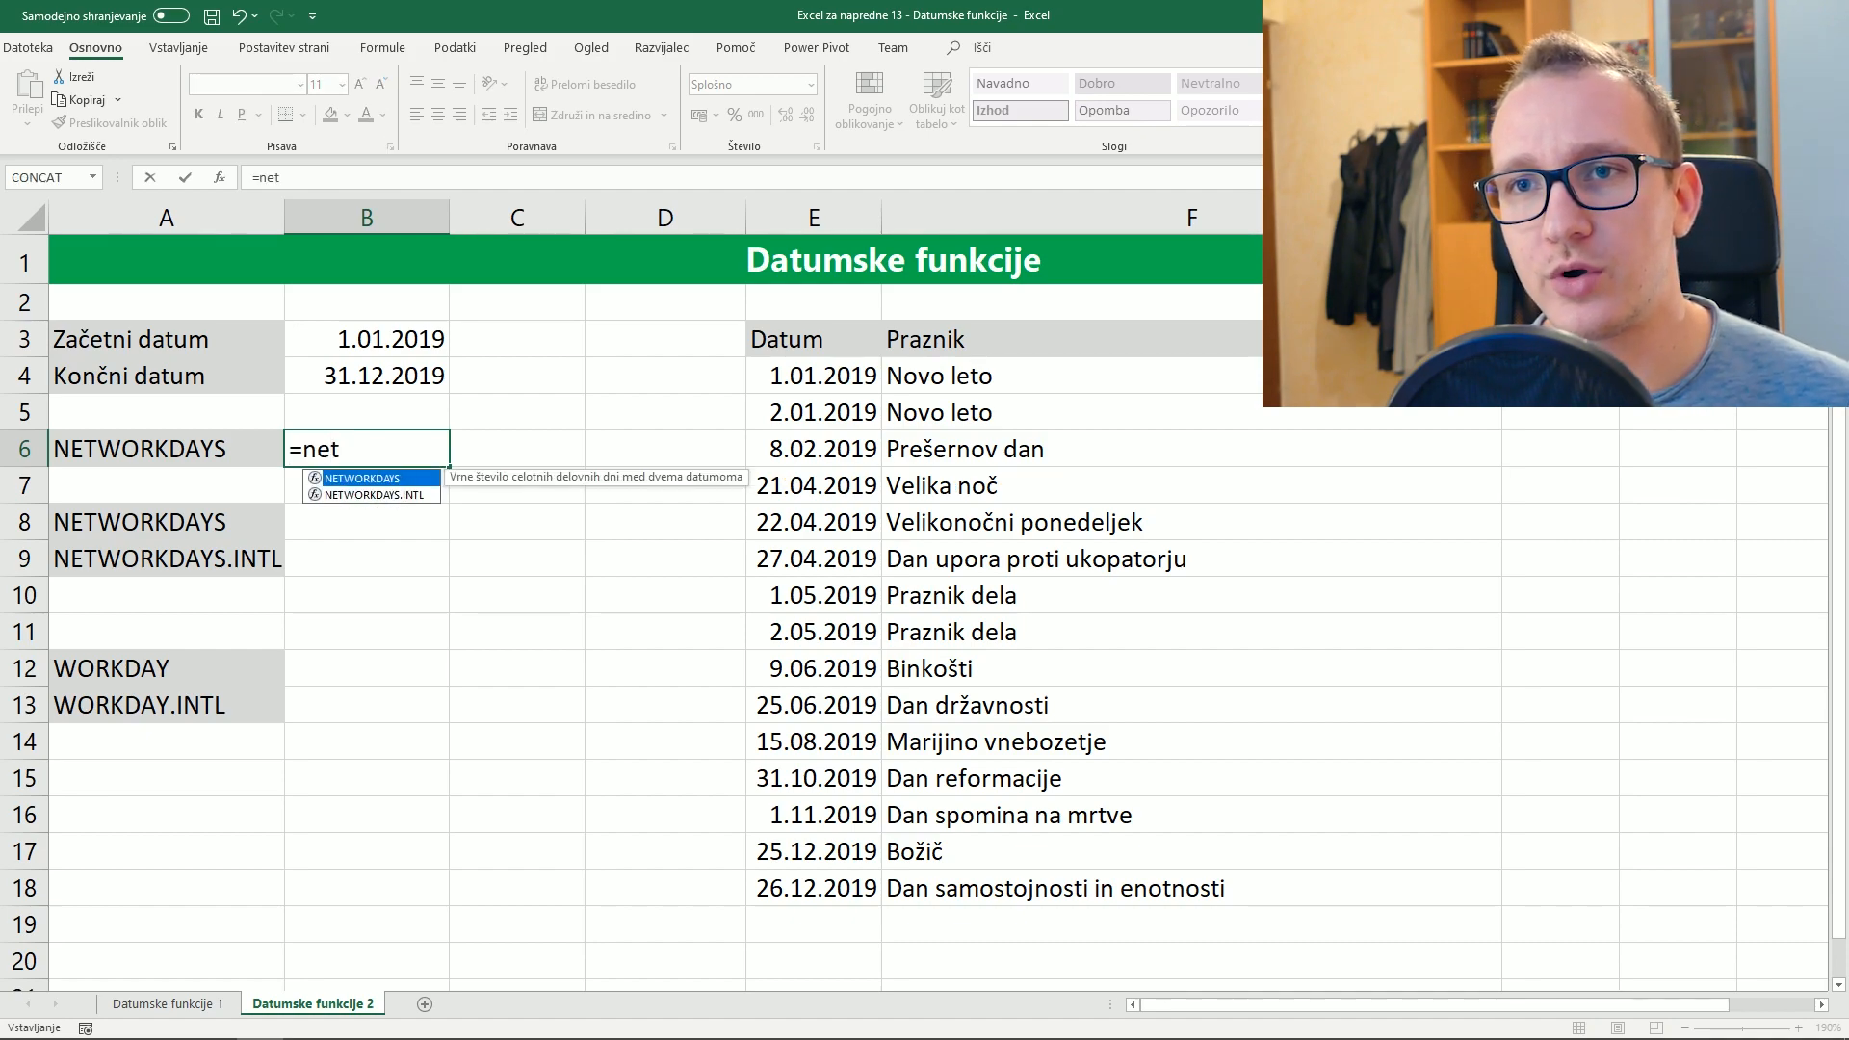
pyautogui.press('Tab')
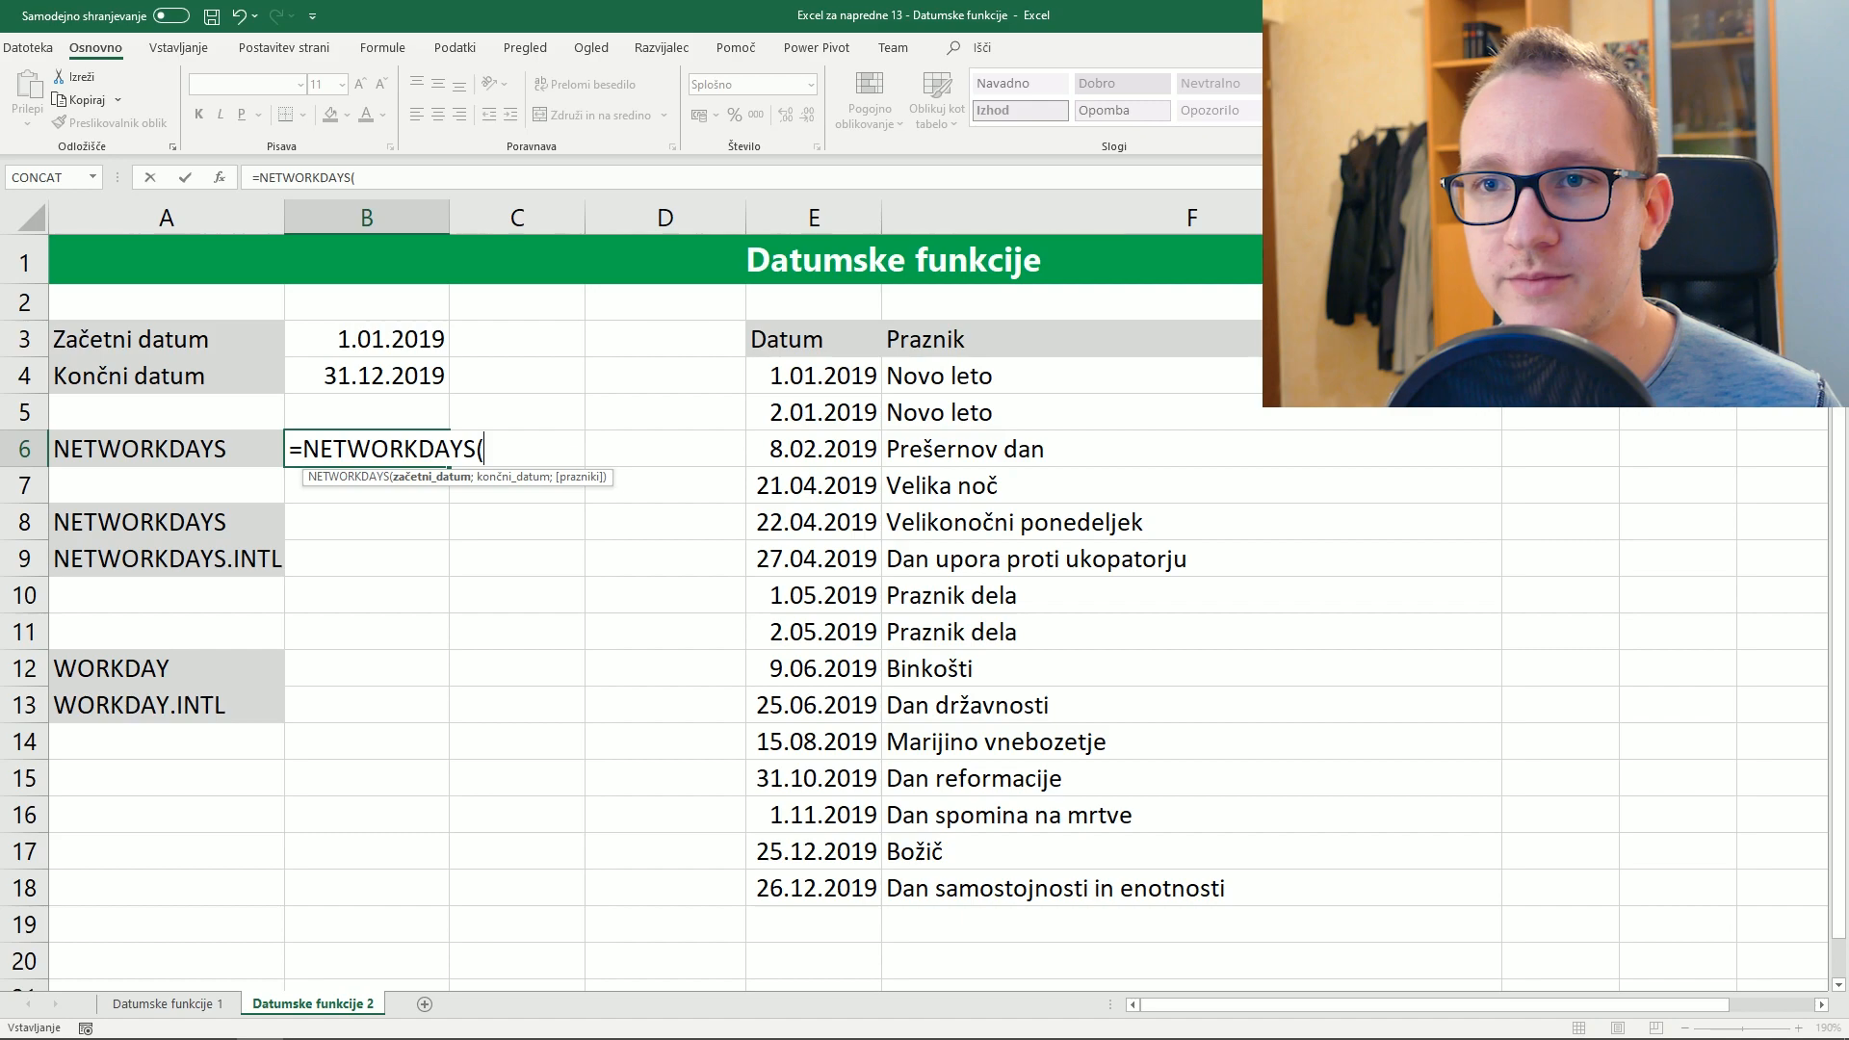
pyautogui.click(367, 340)
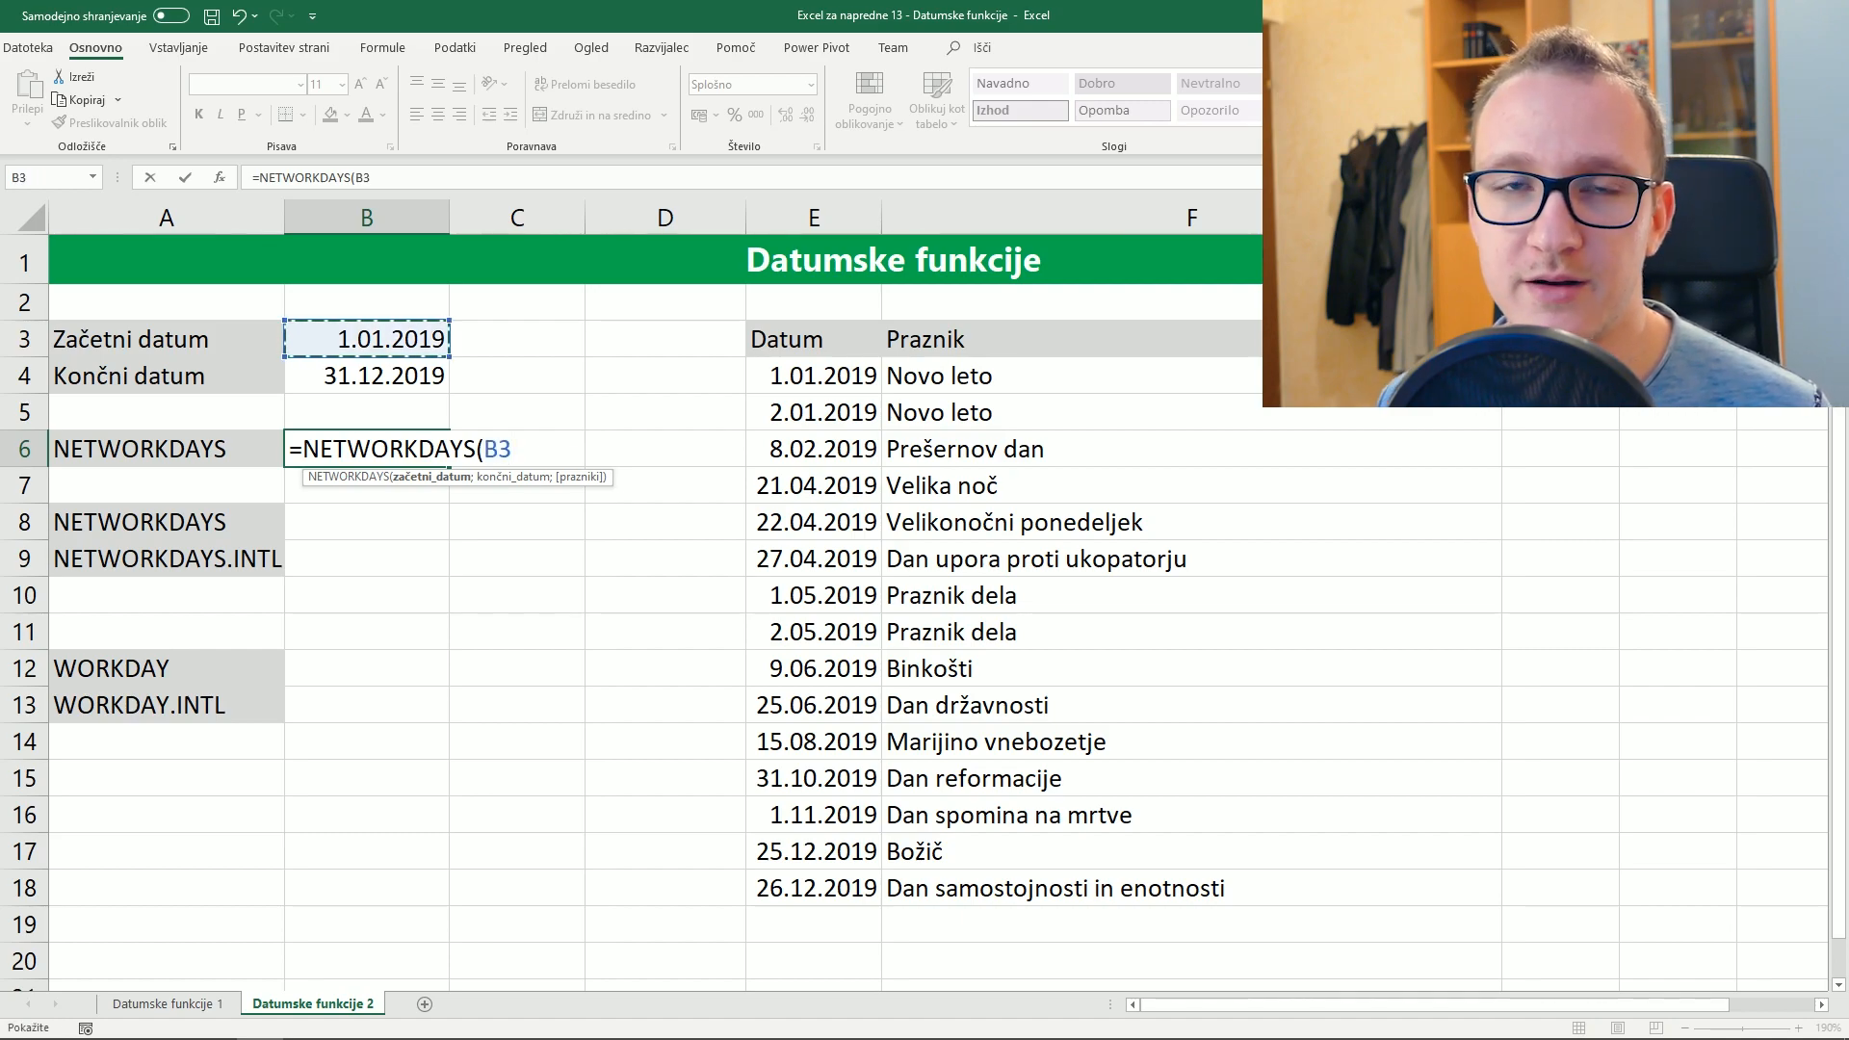
pyautogui.write(';')
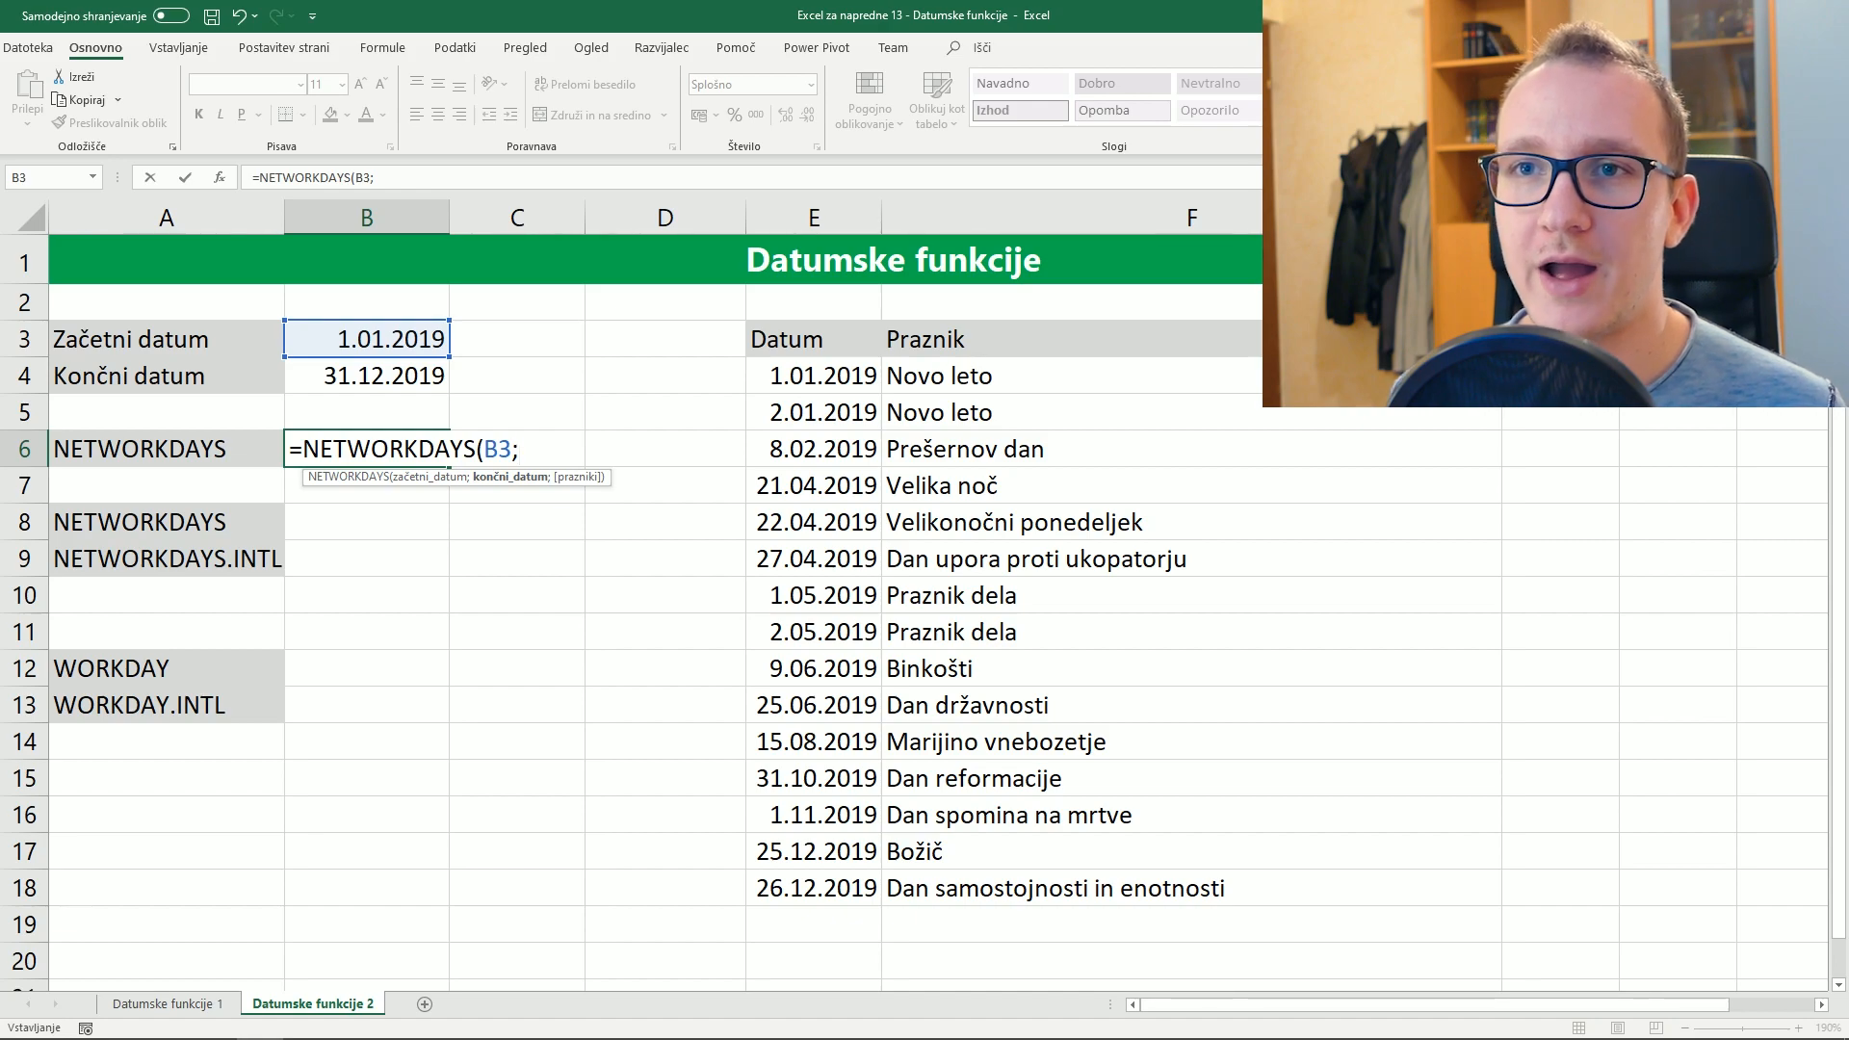
pyautogui.click(367, 376)
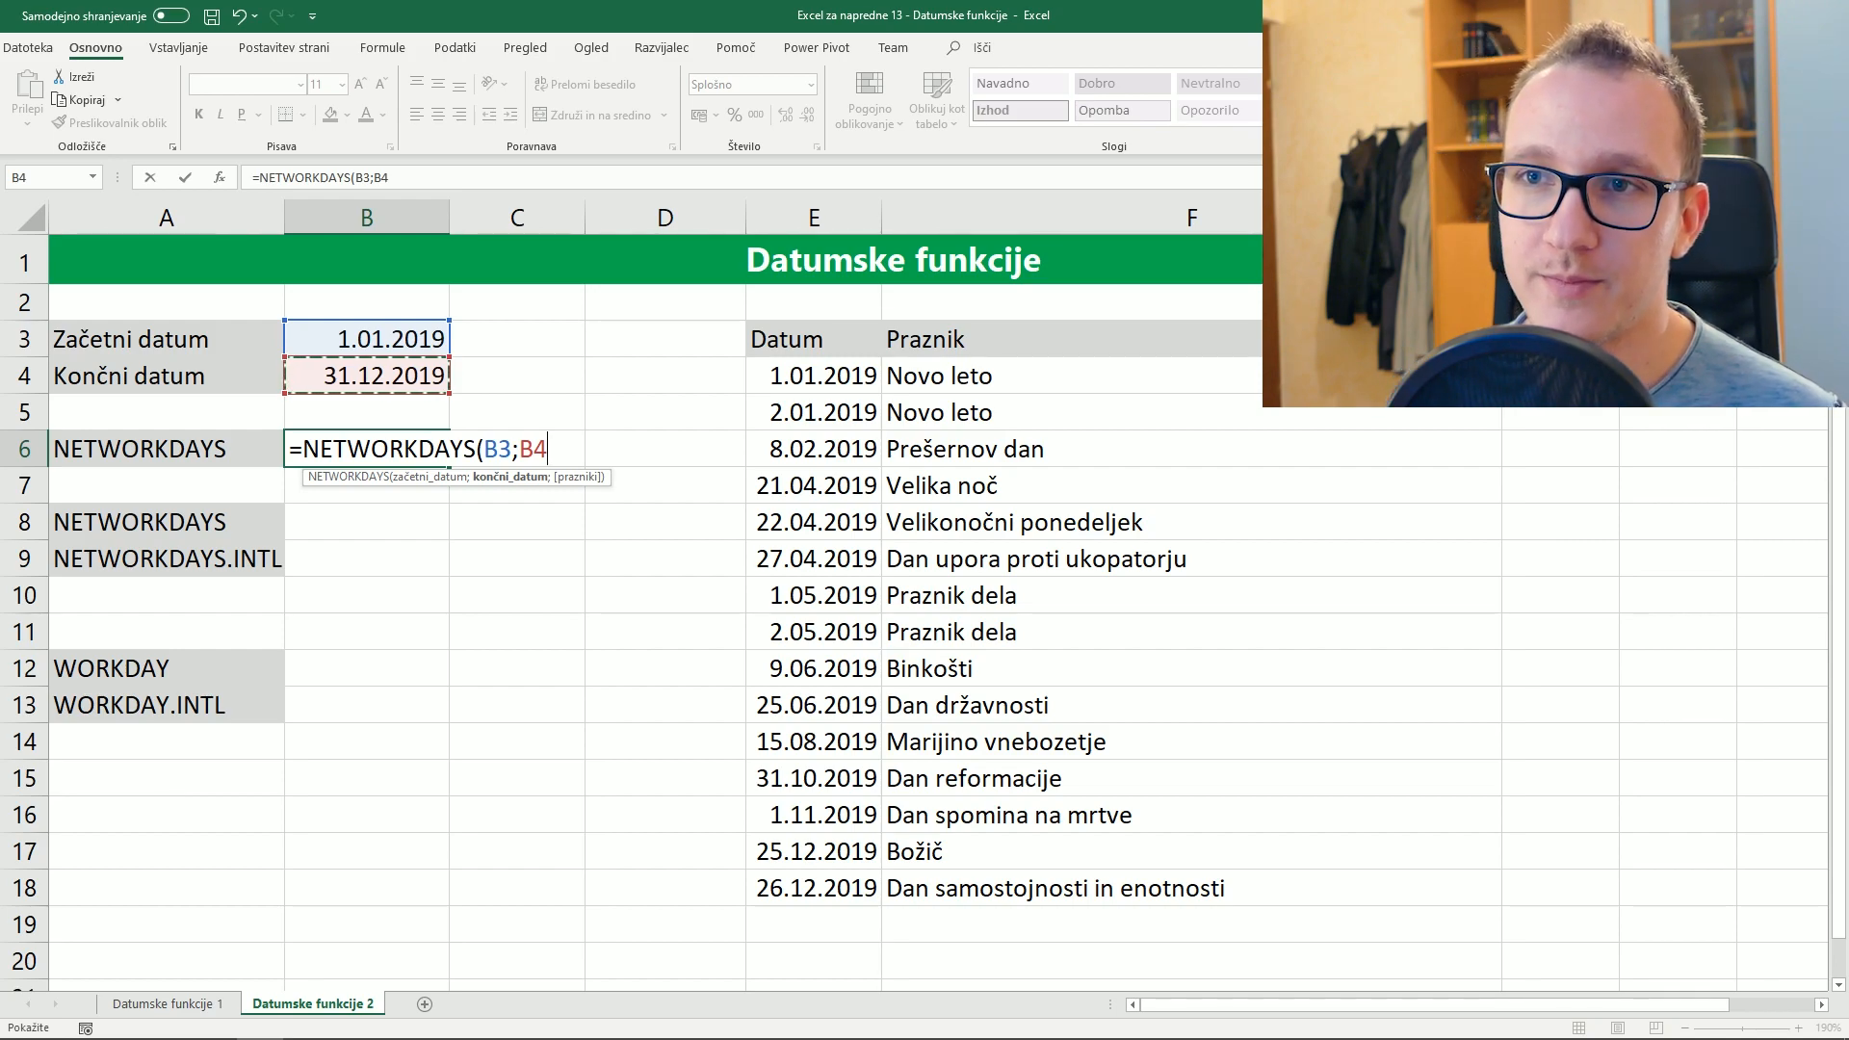
pyautogui.press('Return')
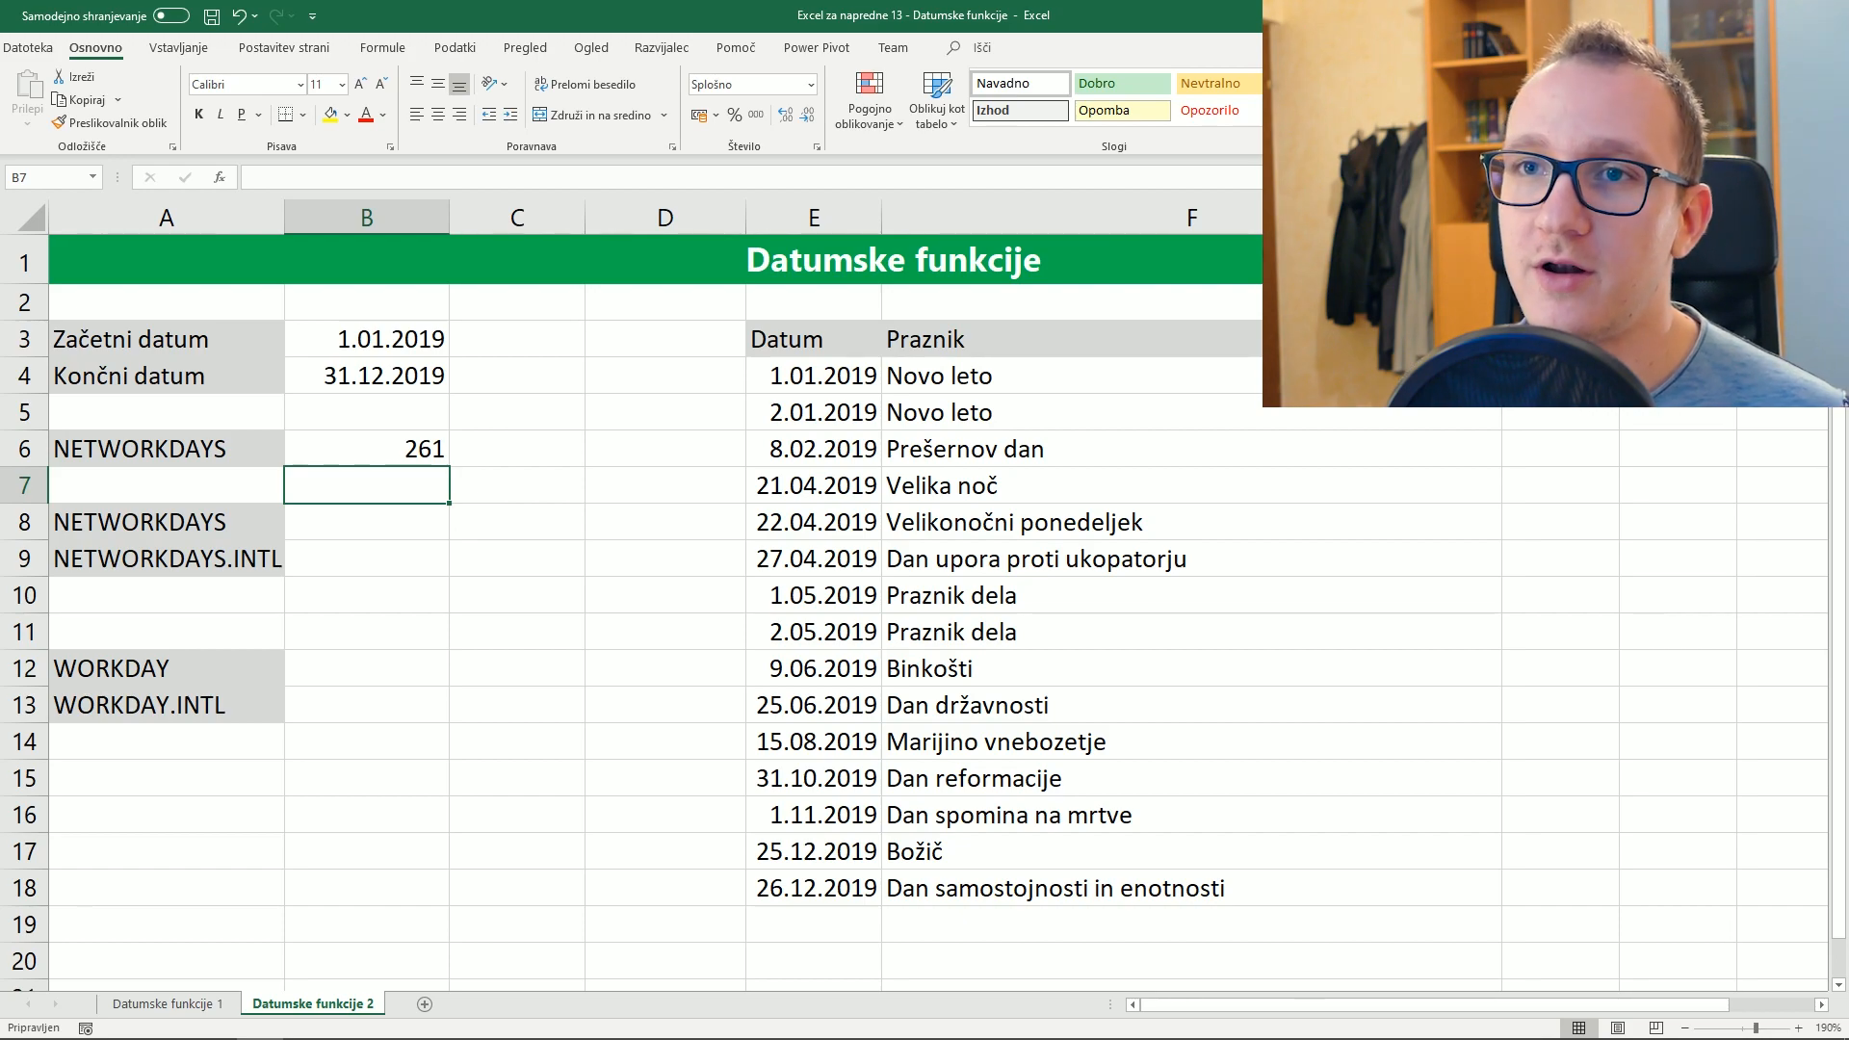
pyautogui.moveTo(366, 339); pyautogui.dragTo(366, 378)
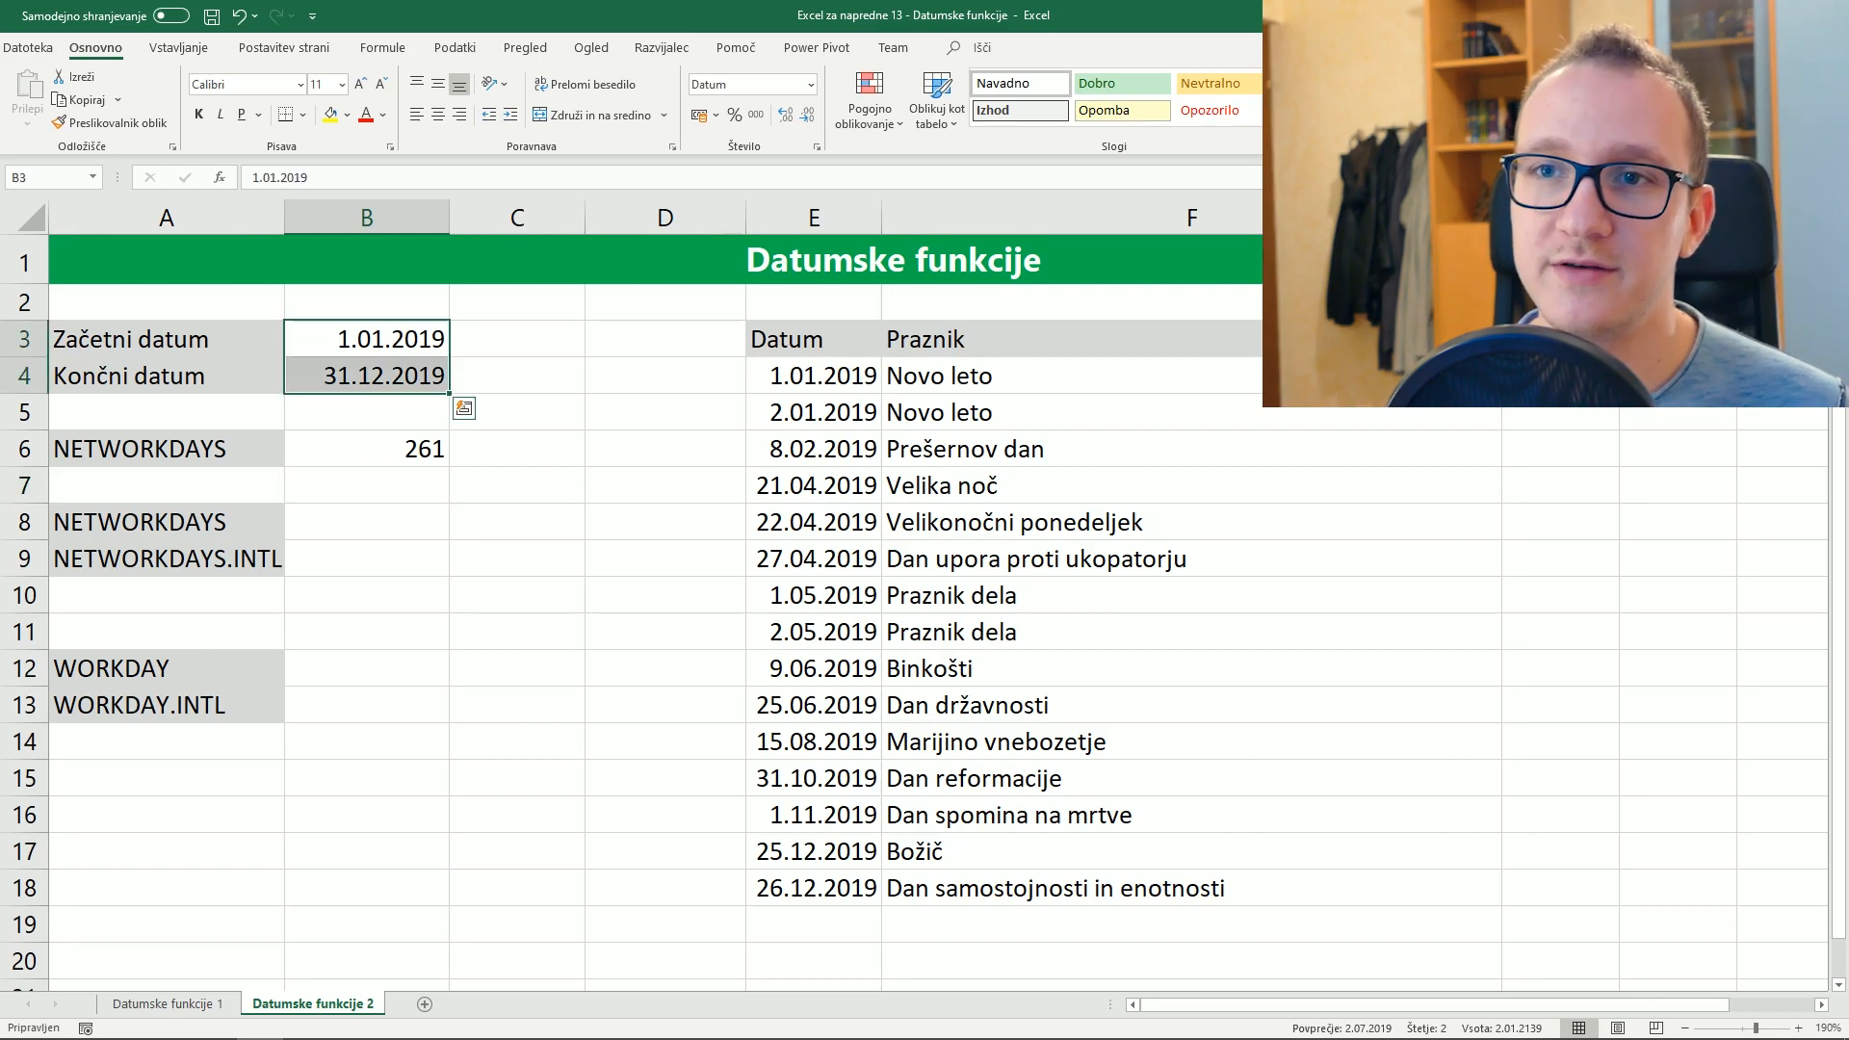
pyautogui.click(366, 450)
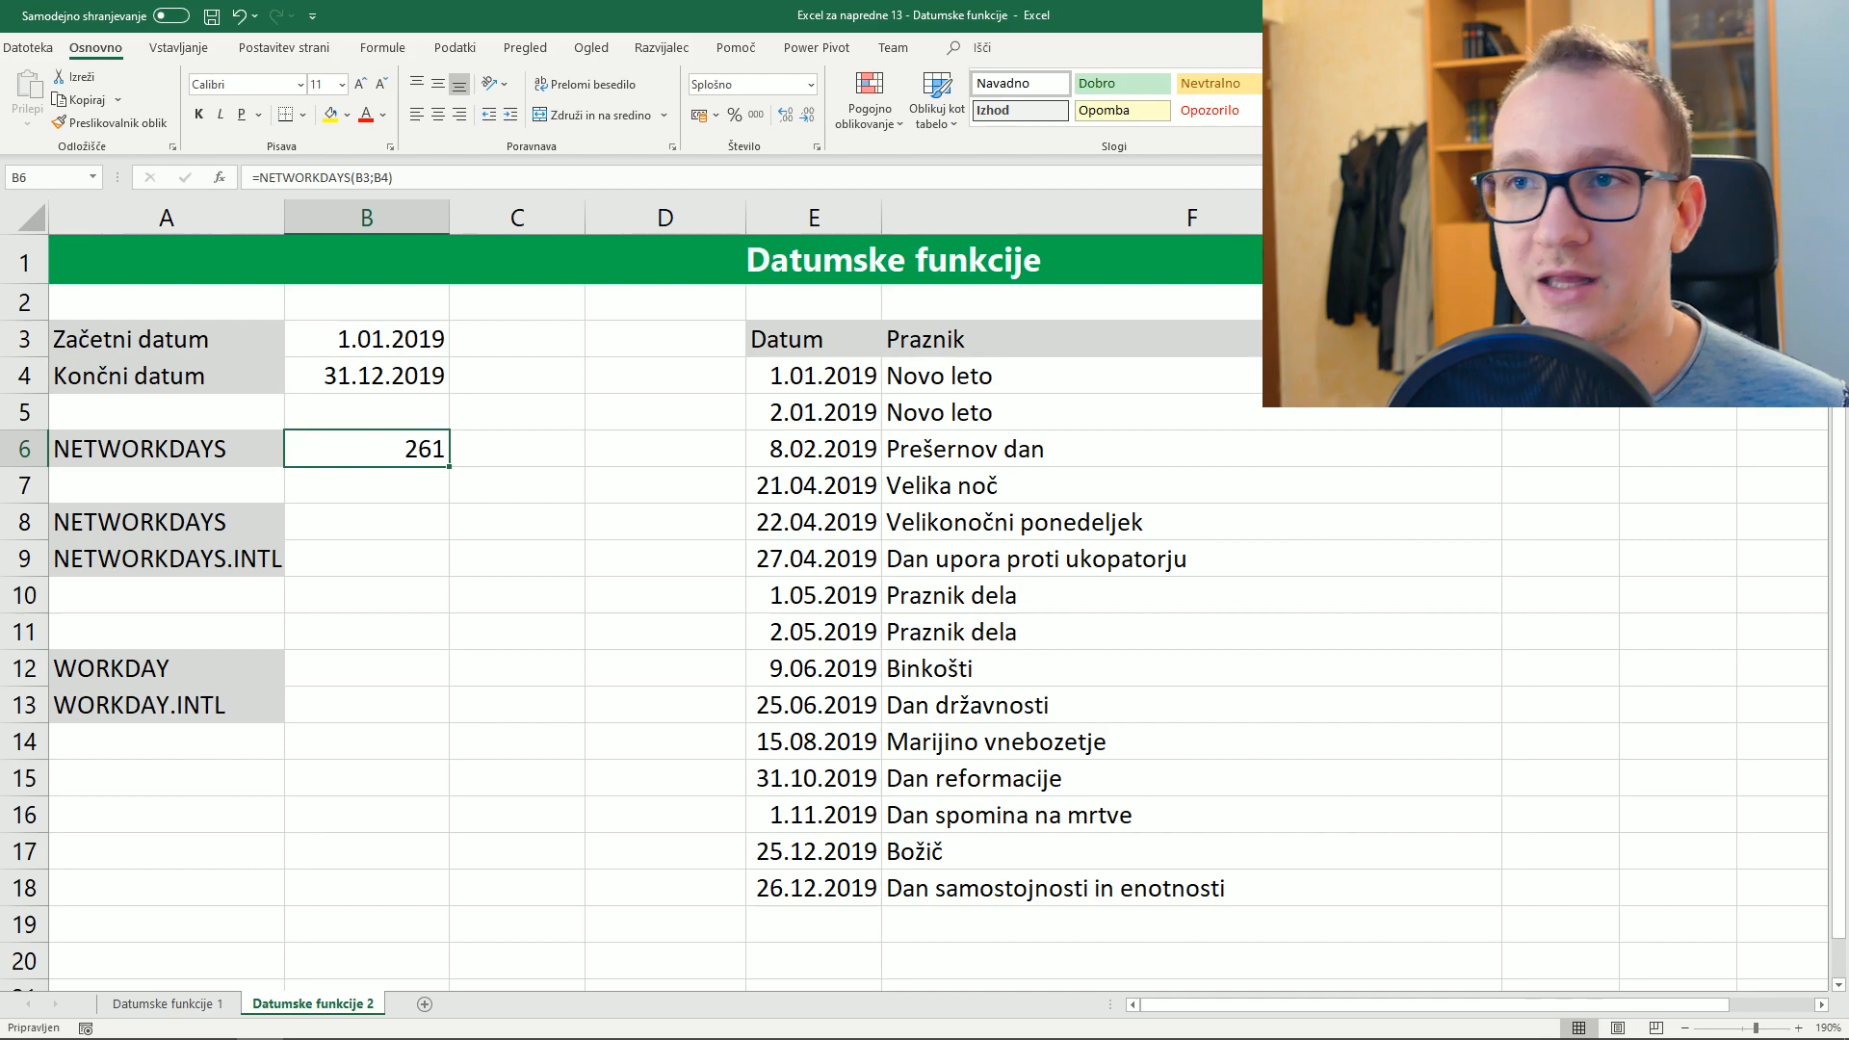
pyautogui.moveTo(814, 375); pyautogui.dragTo(814, 925)
# Enter a NETWORKDAYS formula in B8 with start date B3, end date B4 and the Prazniki range E4:E18 as holidays
pyautogui.click(366, 521)
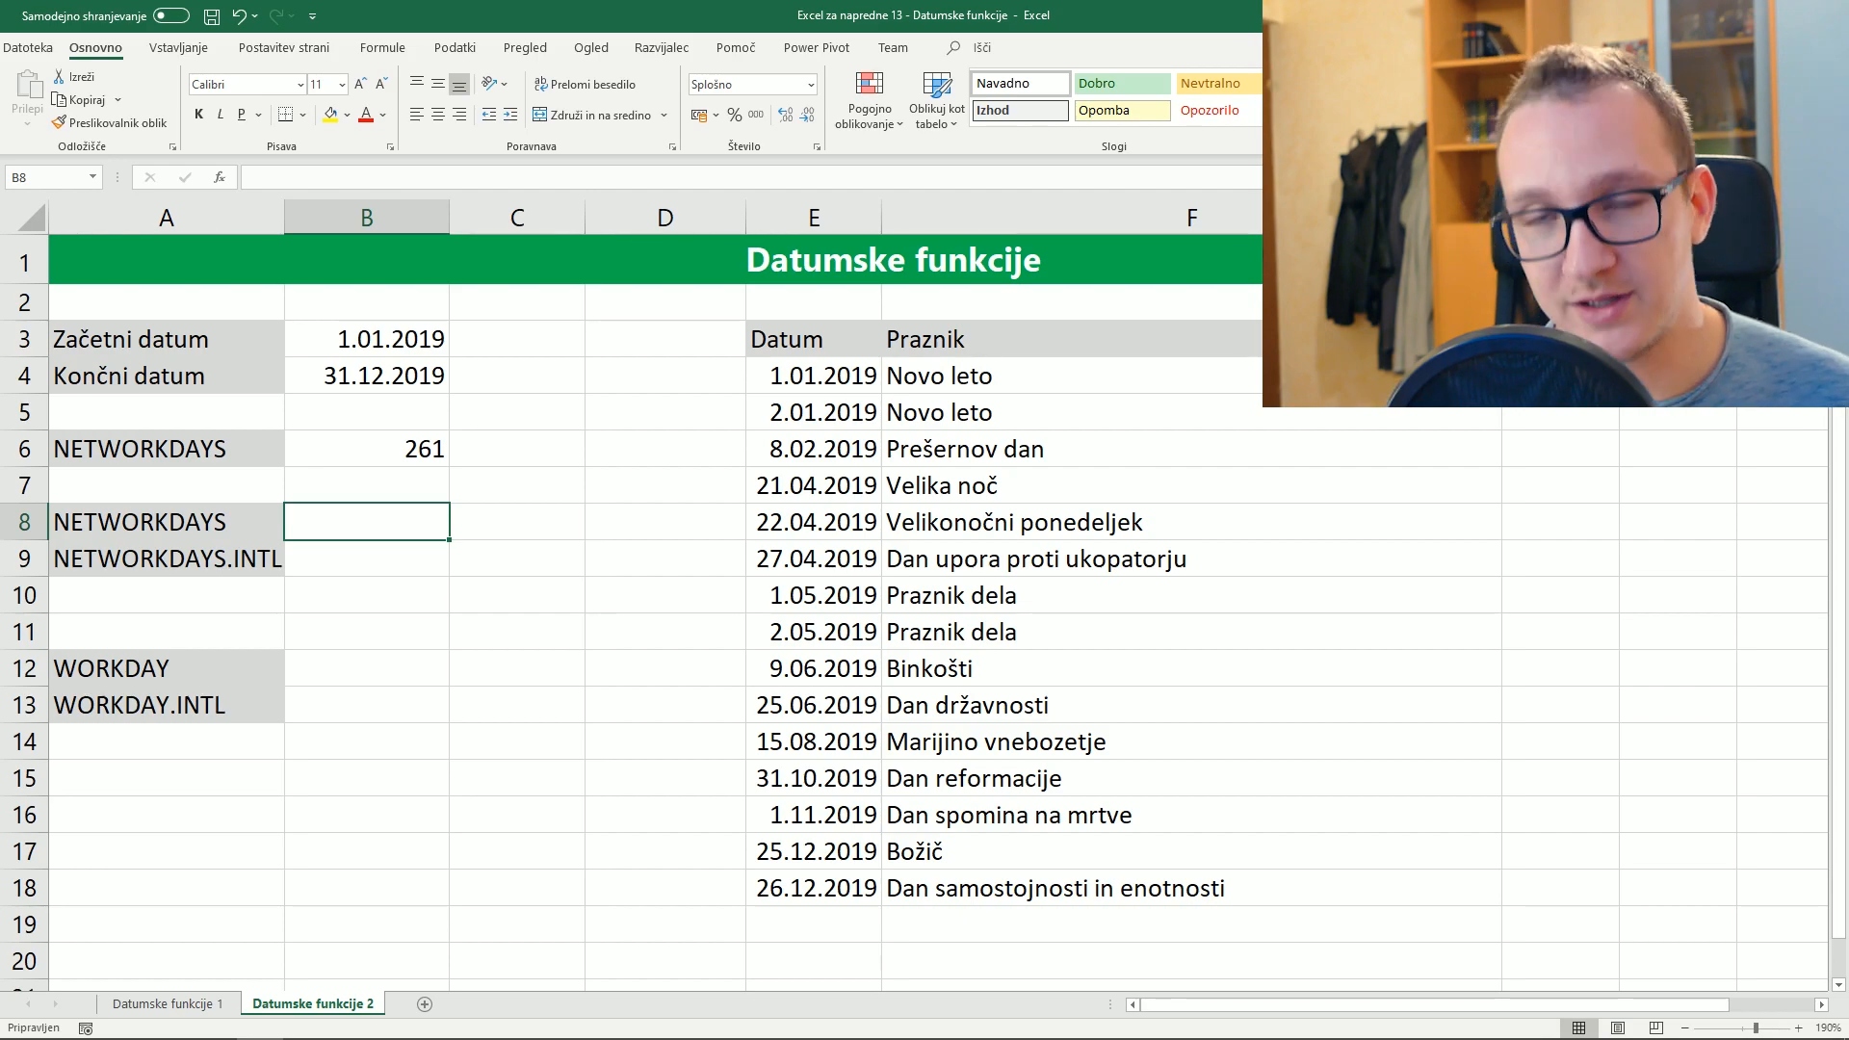
pyautogui.write('=')
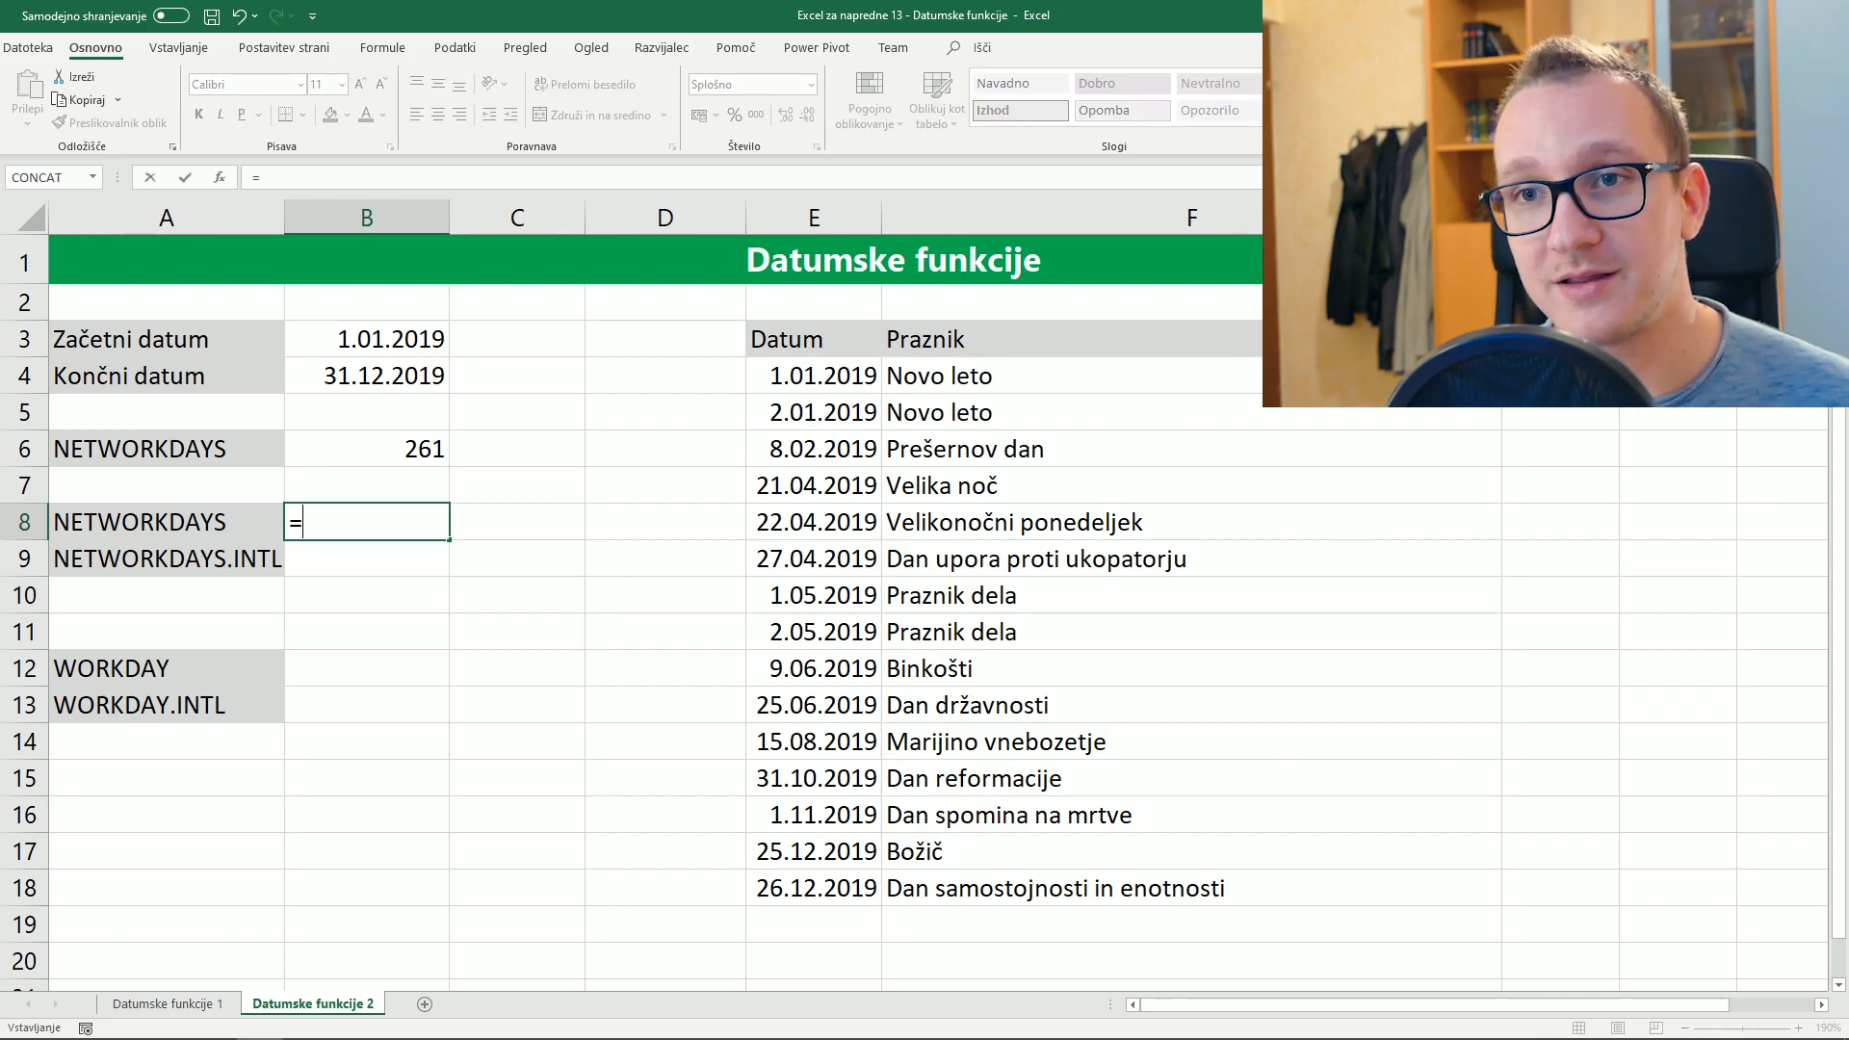
pyautogui.write('netw')
pyautogui.press('Tab')
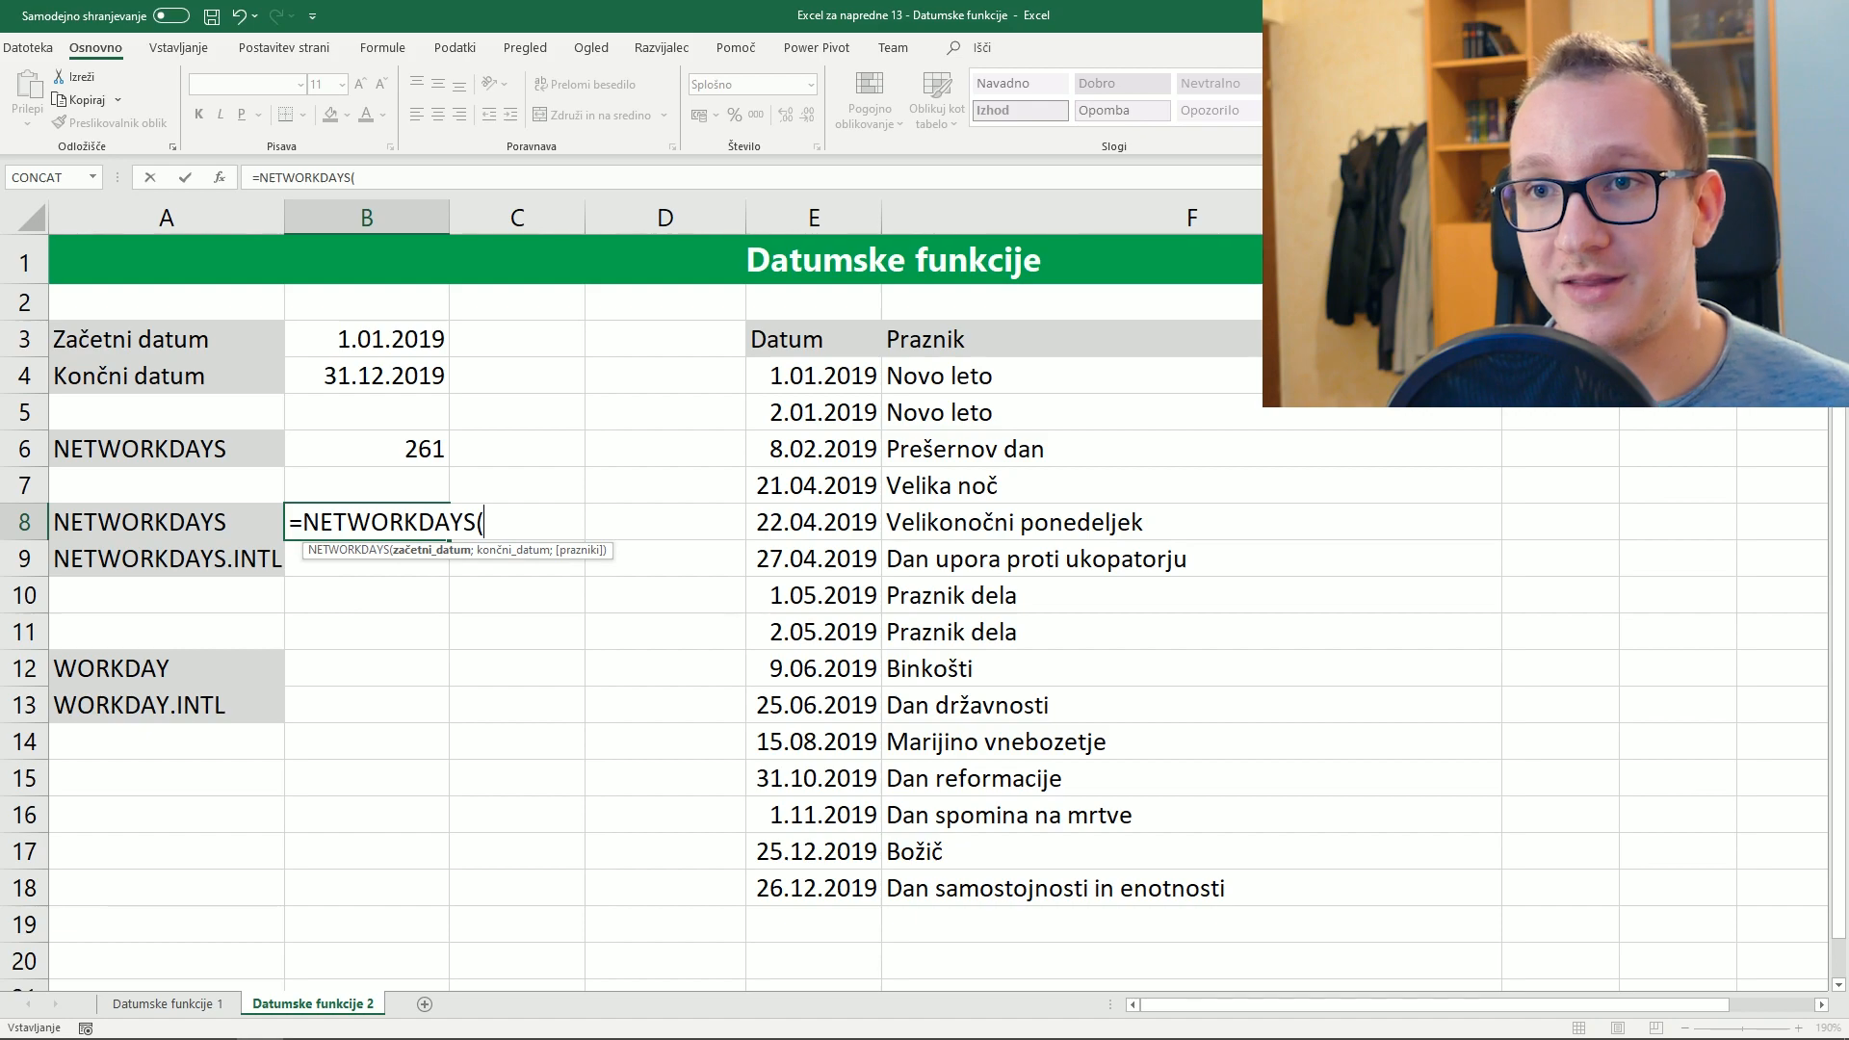
pyautogui.click(365, 339)
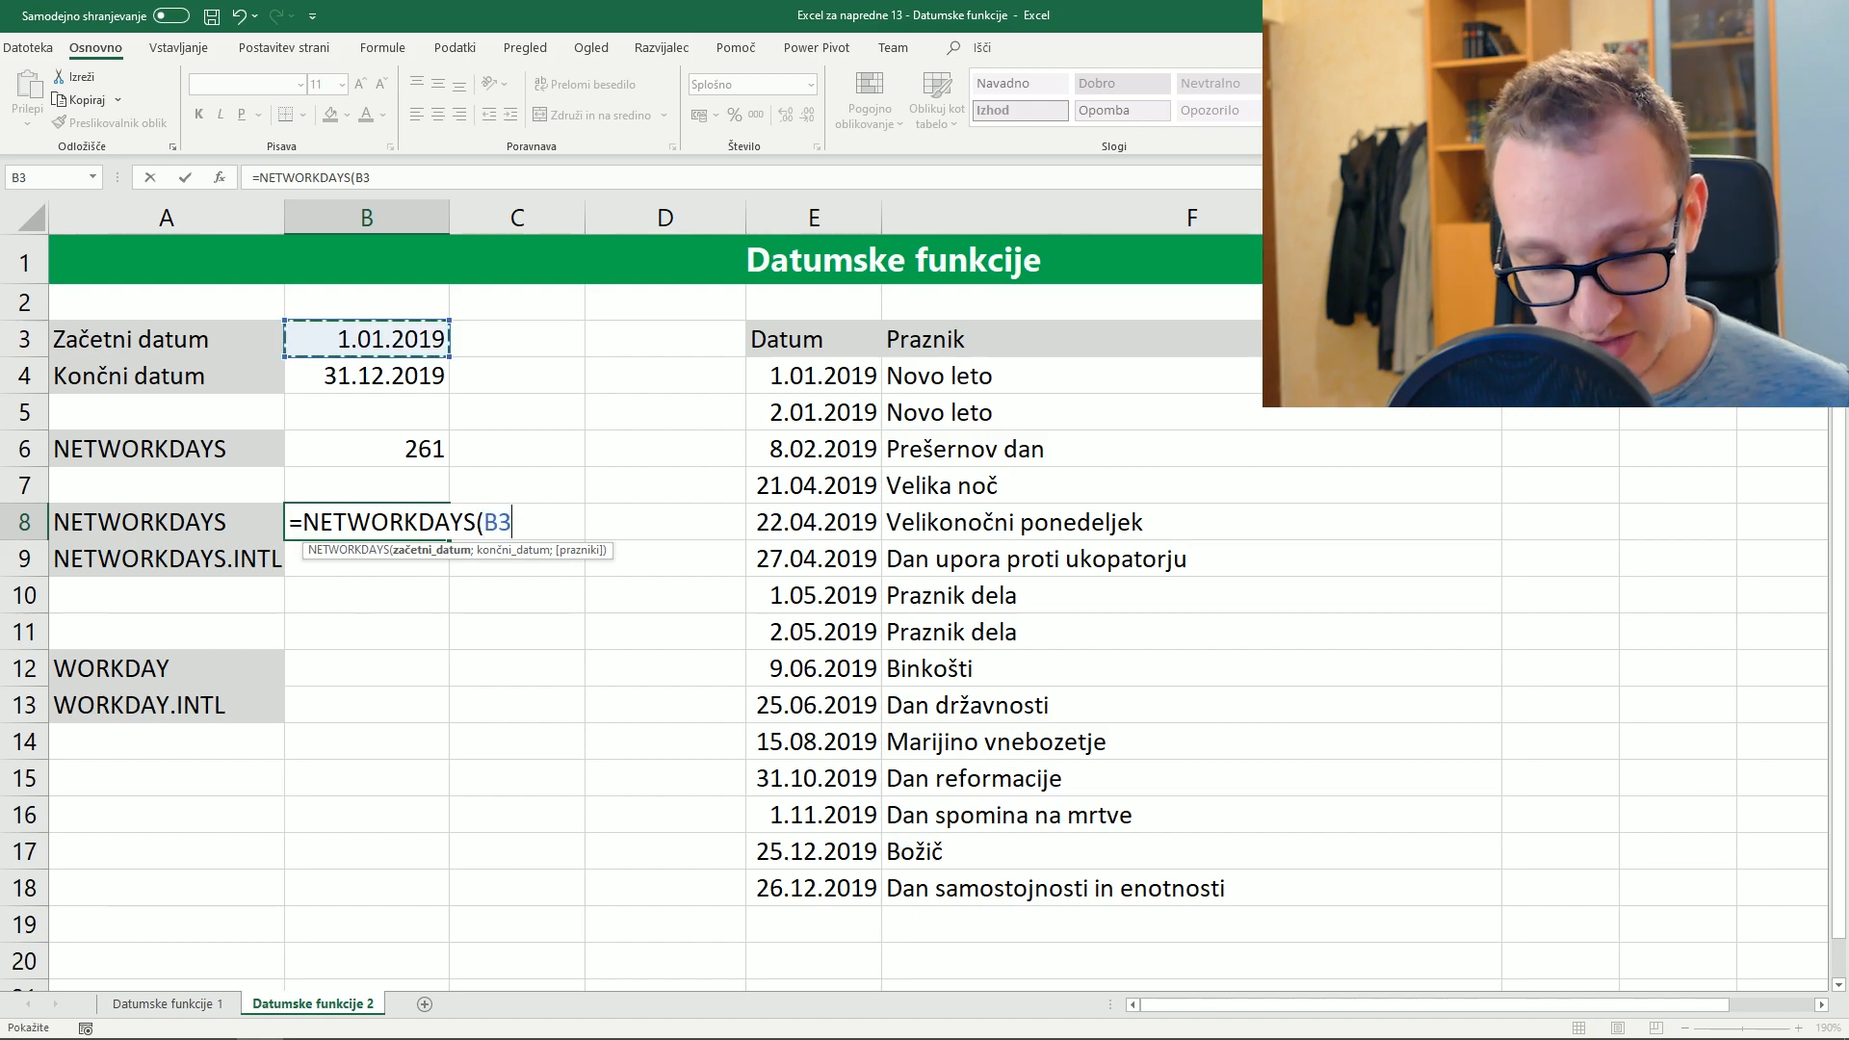
pyautogui.write(';')
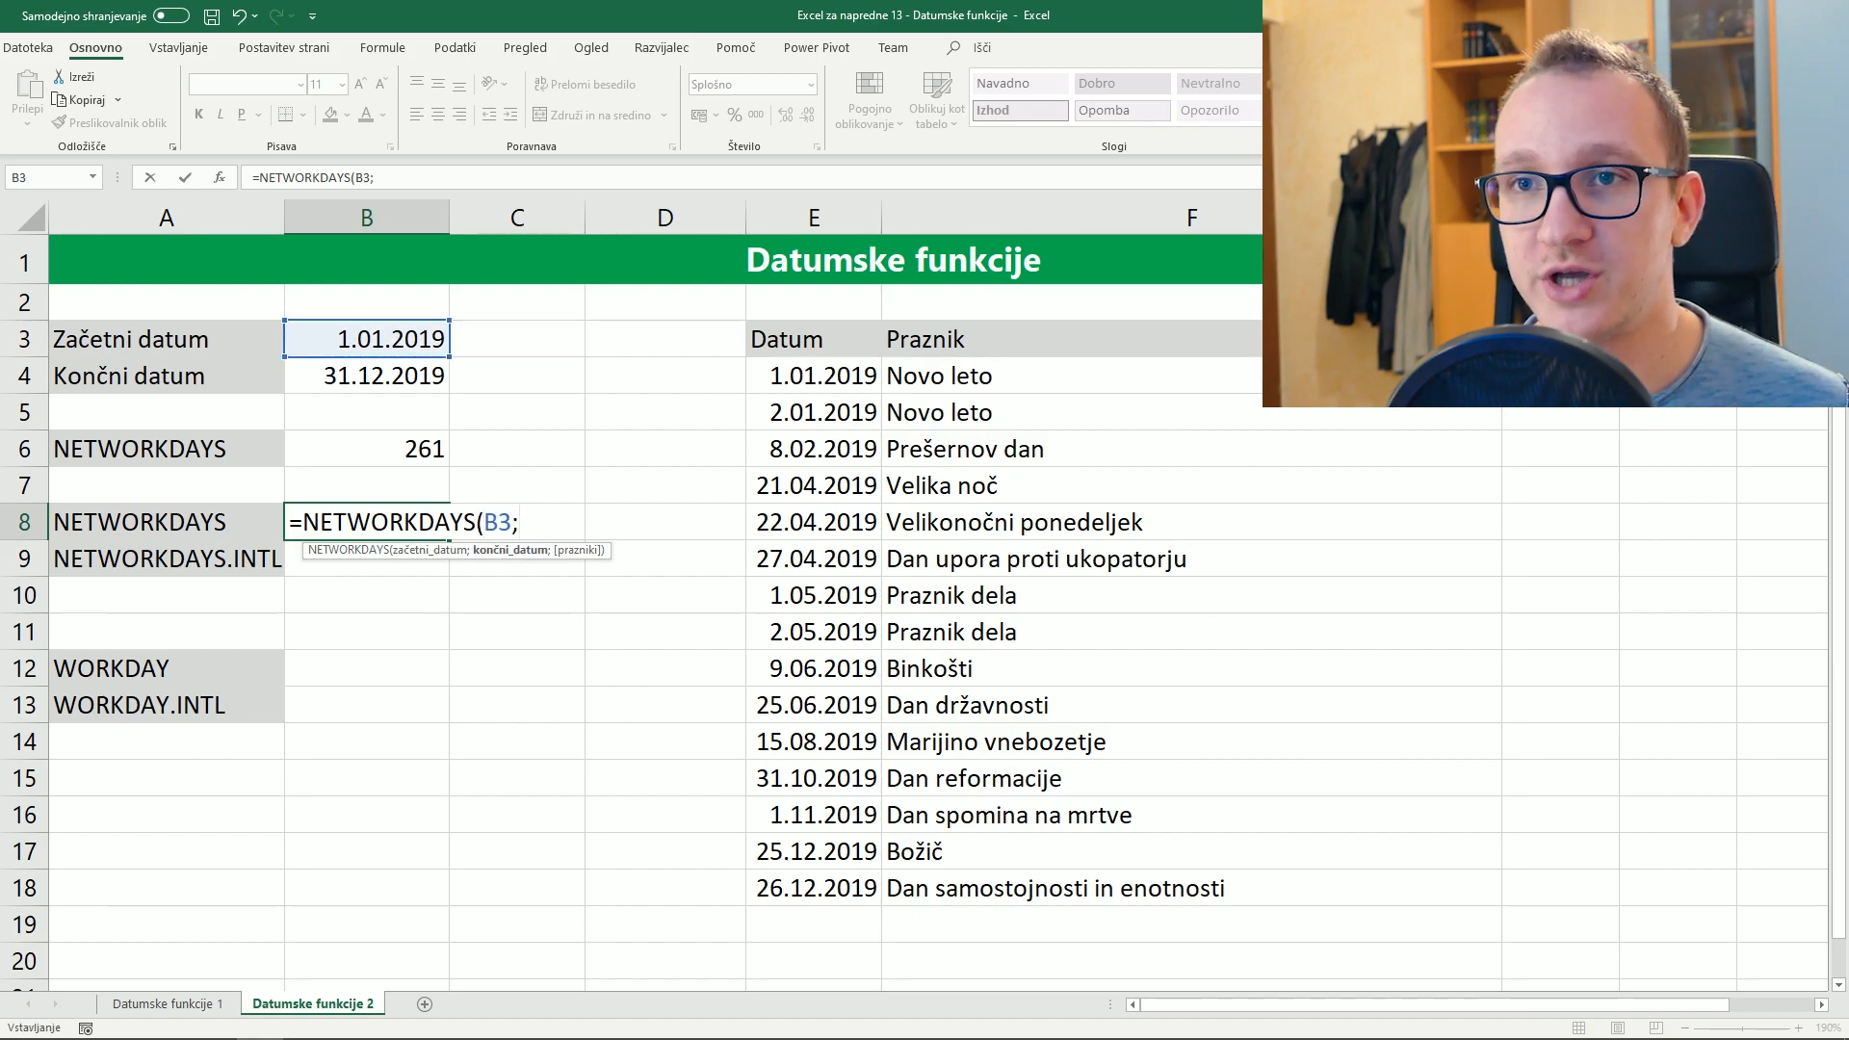
pyautogui.click(366, 377)
pyautogui.write(';')
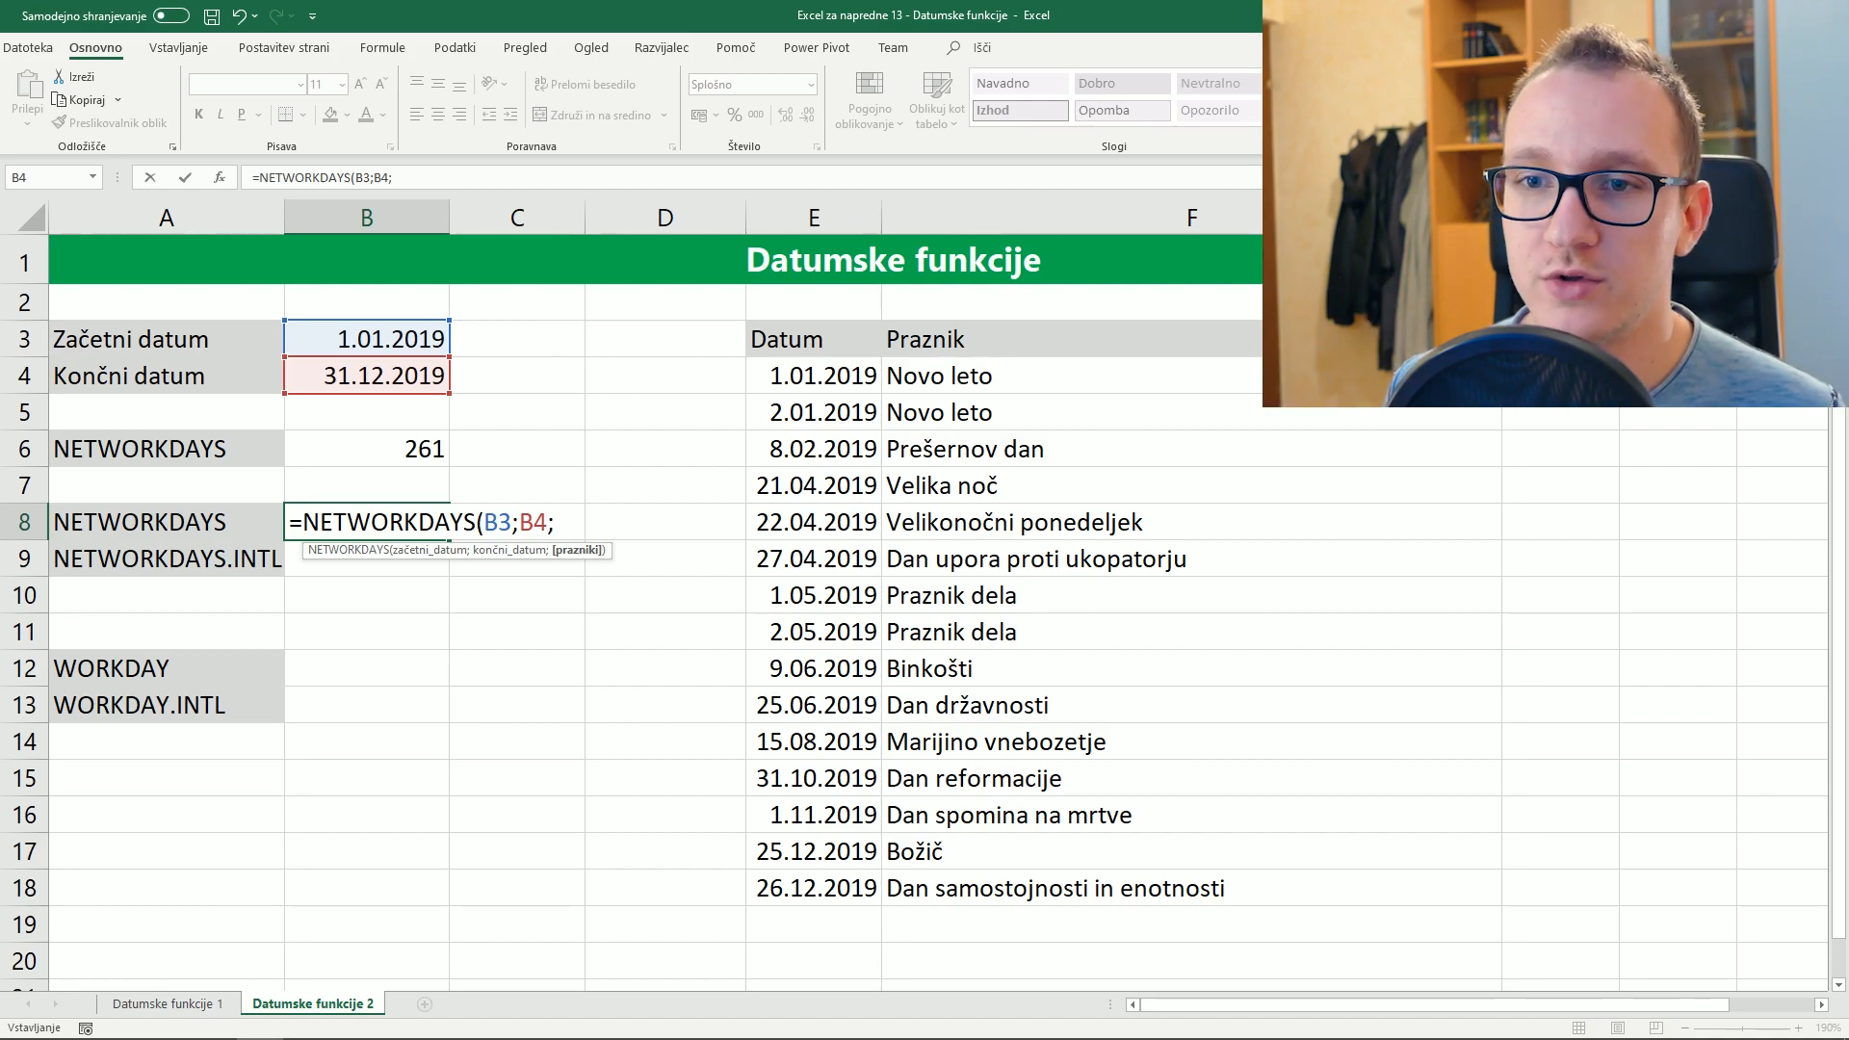
pyautogui.moveTo(847, 374); pyautogui.dragTo(868, 884)
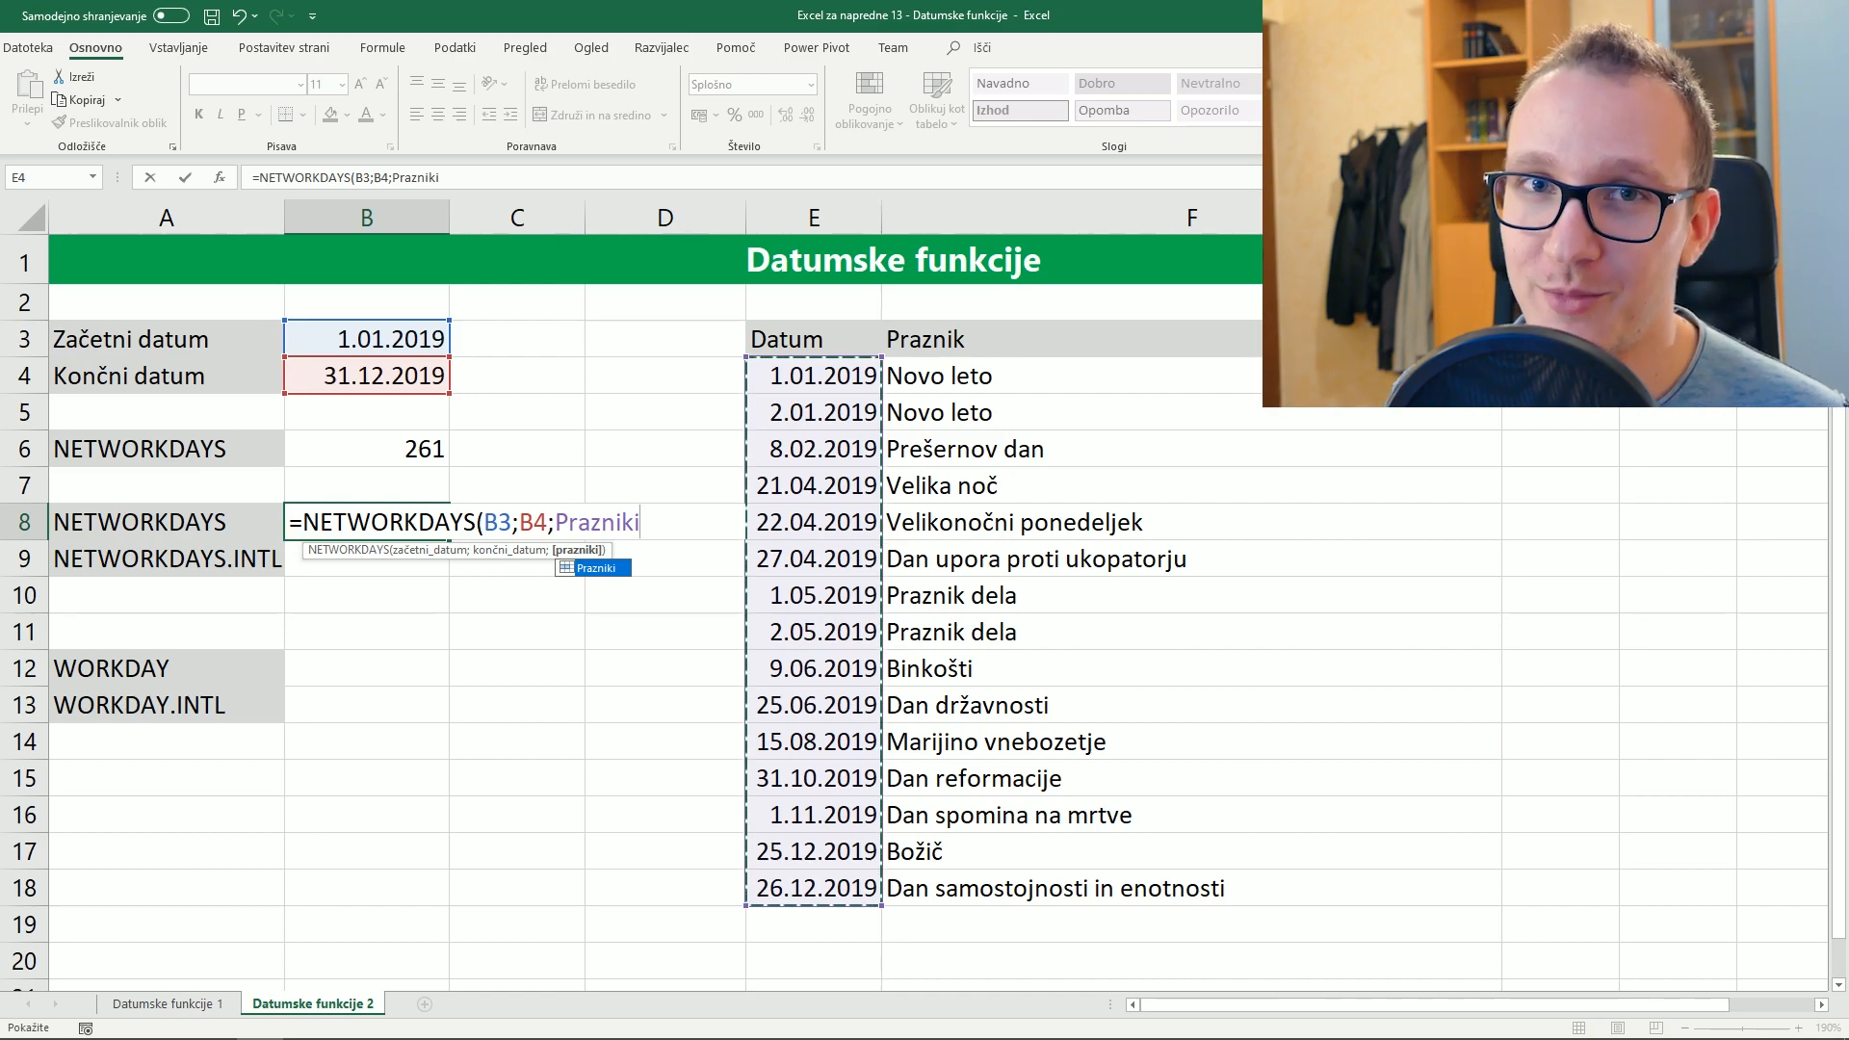
pyautogui.press('Return')
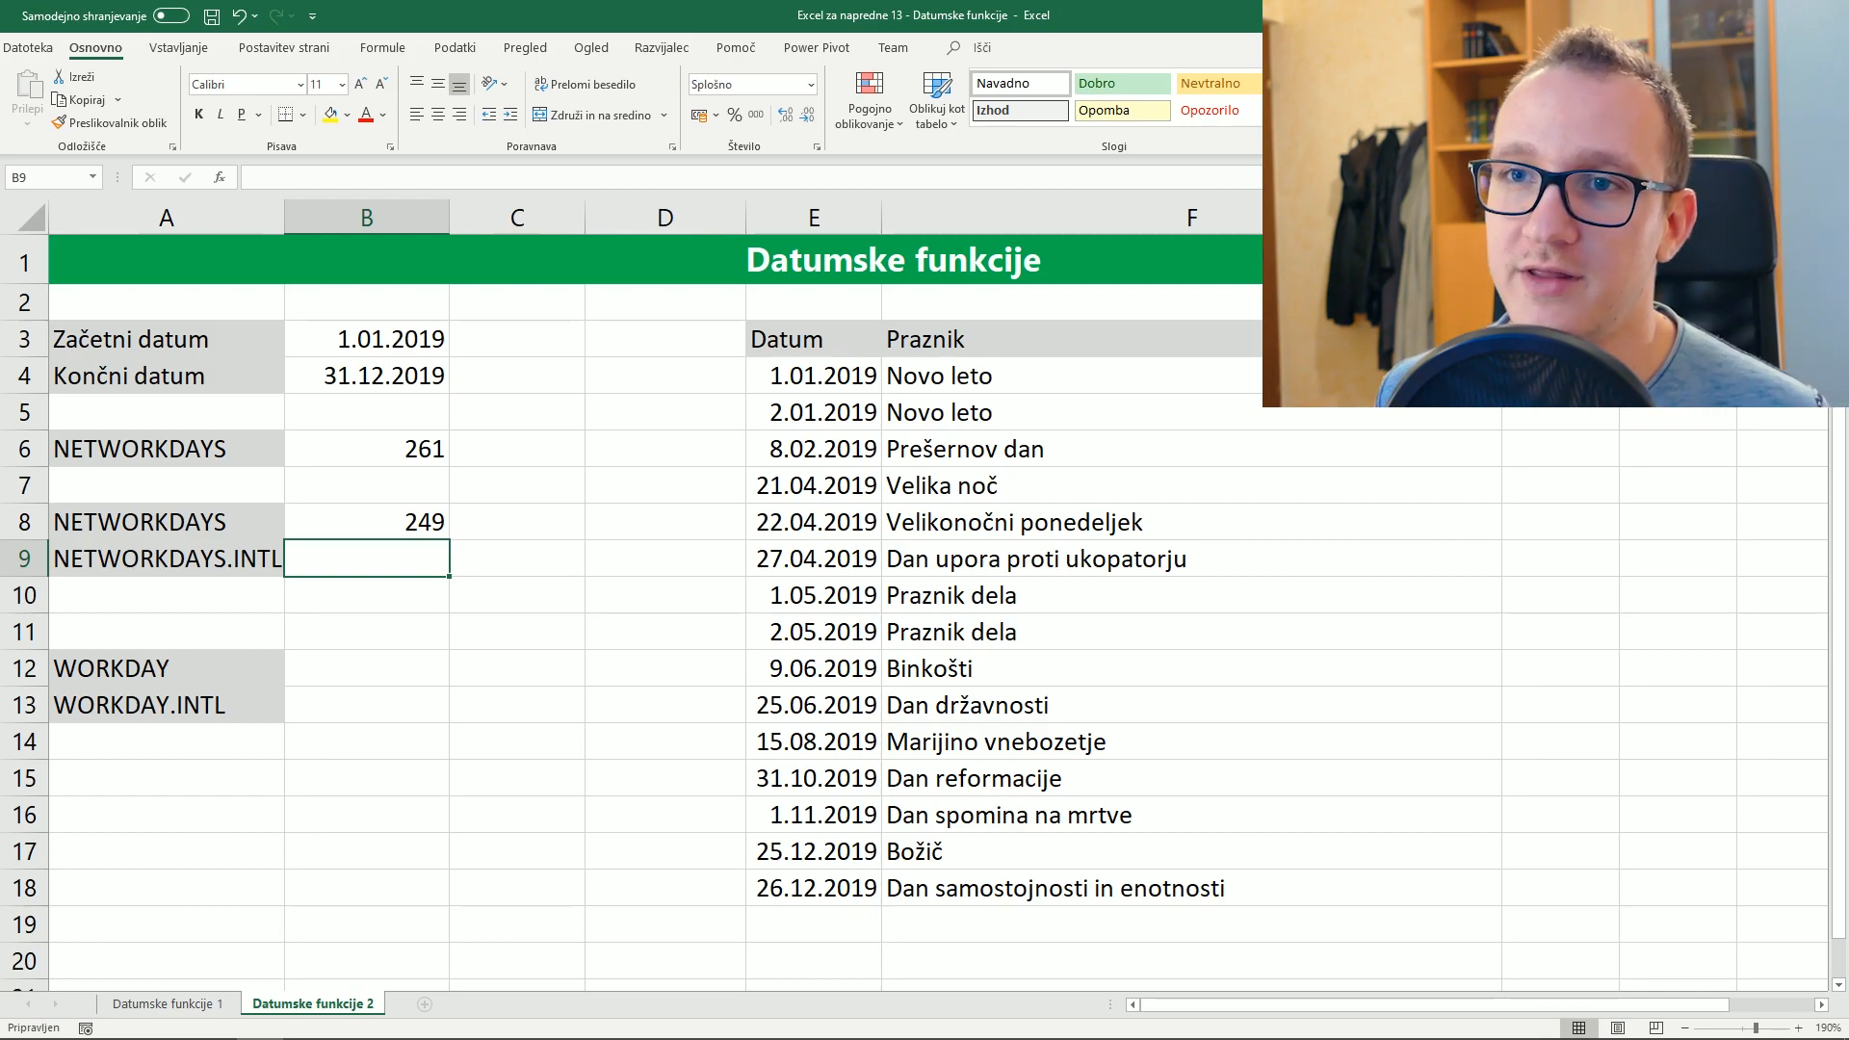
pyautogui.click(367, 339)
pyautogui.click(366, 522)
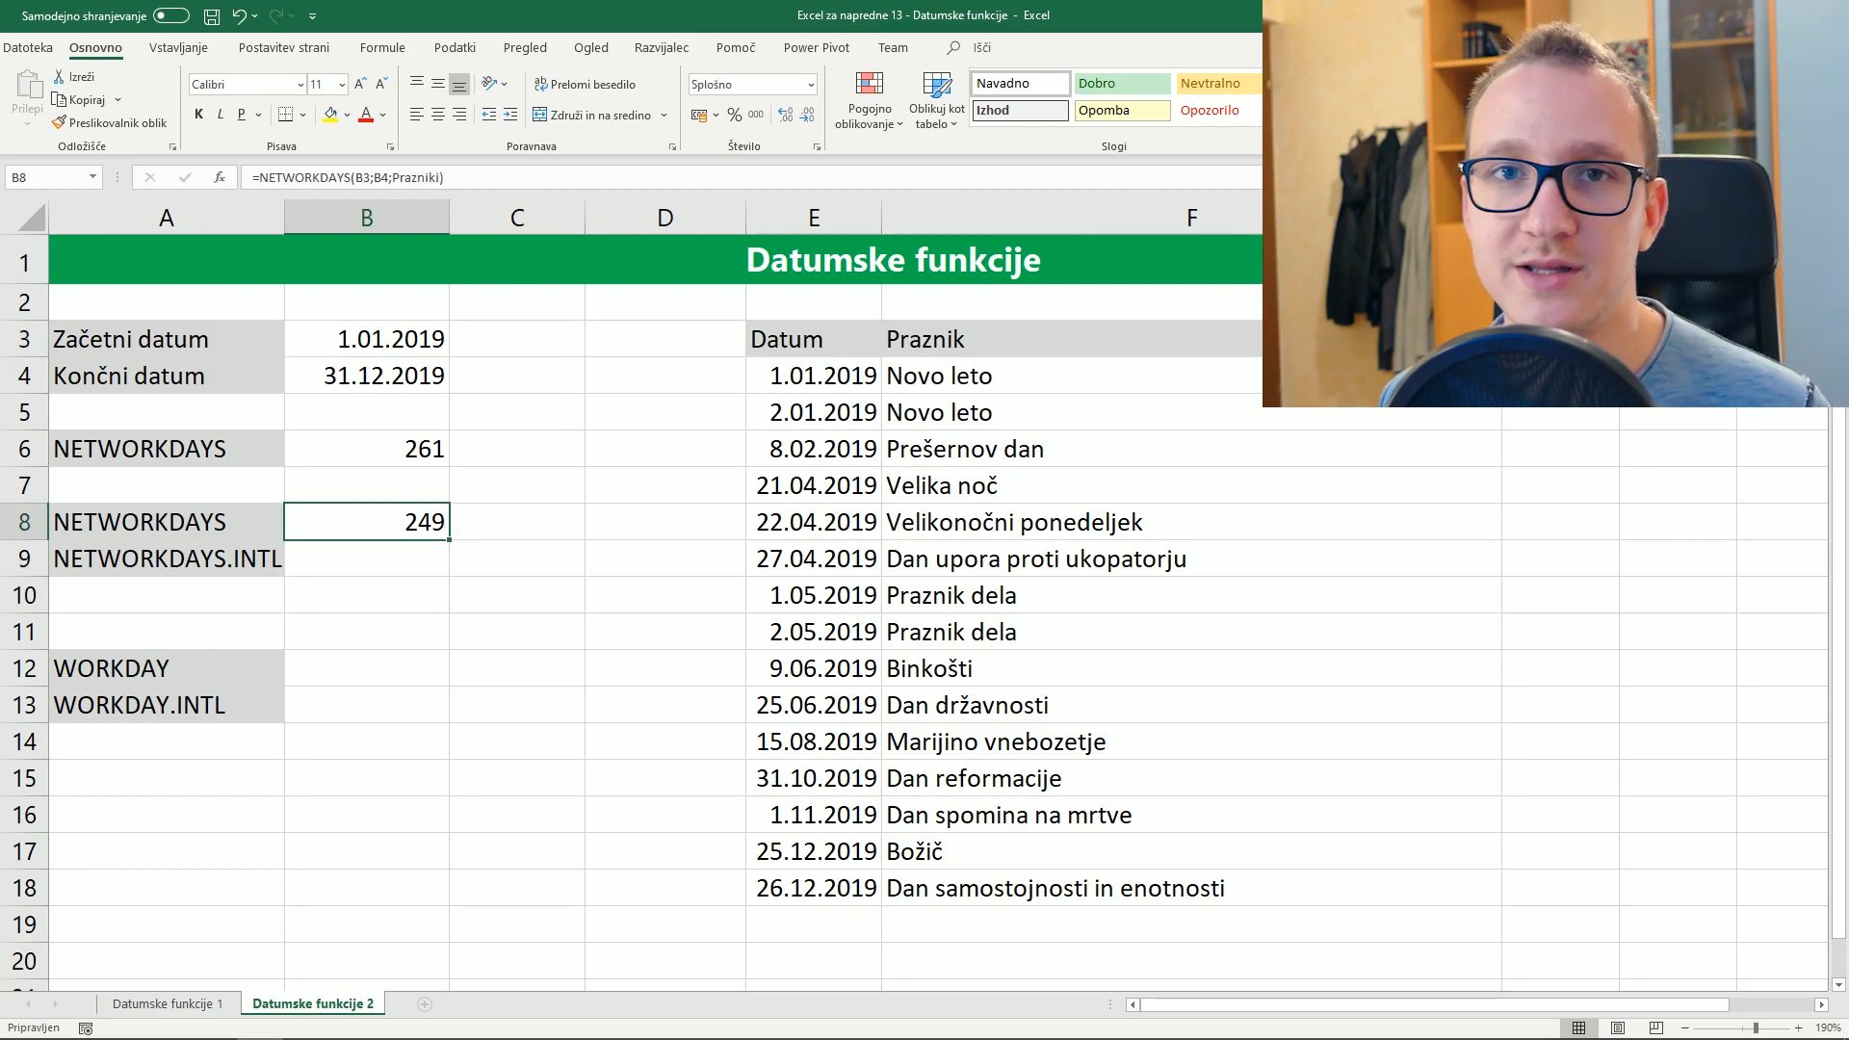
# Start a NETWORKDAYS.INTL formula in B9 with B3 as the start date and B4 as the end date, up to the weekend argument
pyautogui.click(368, 559)
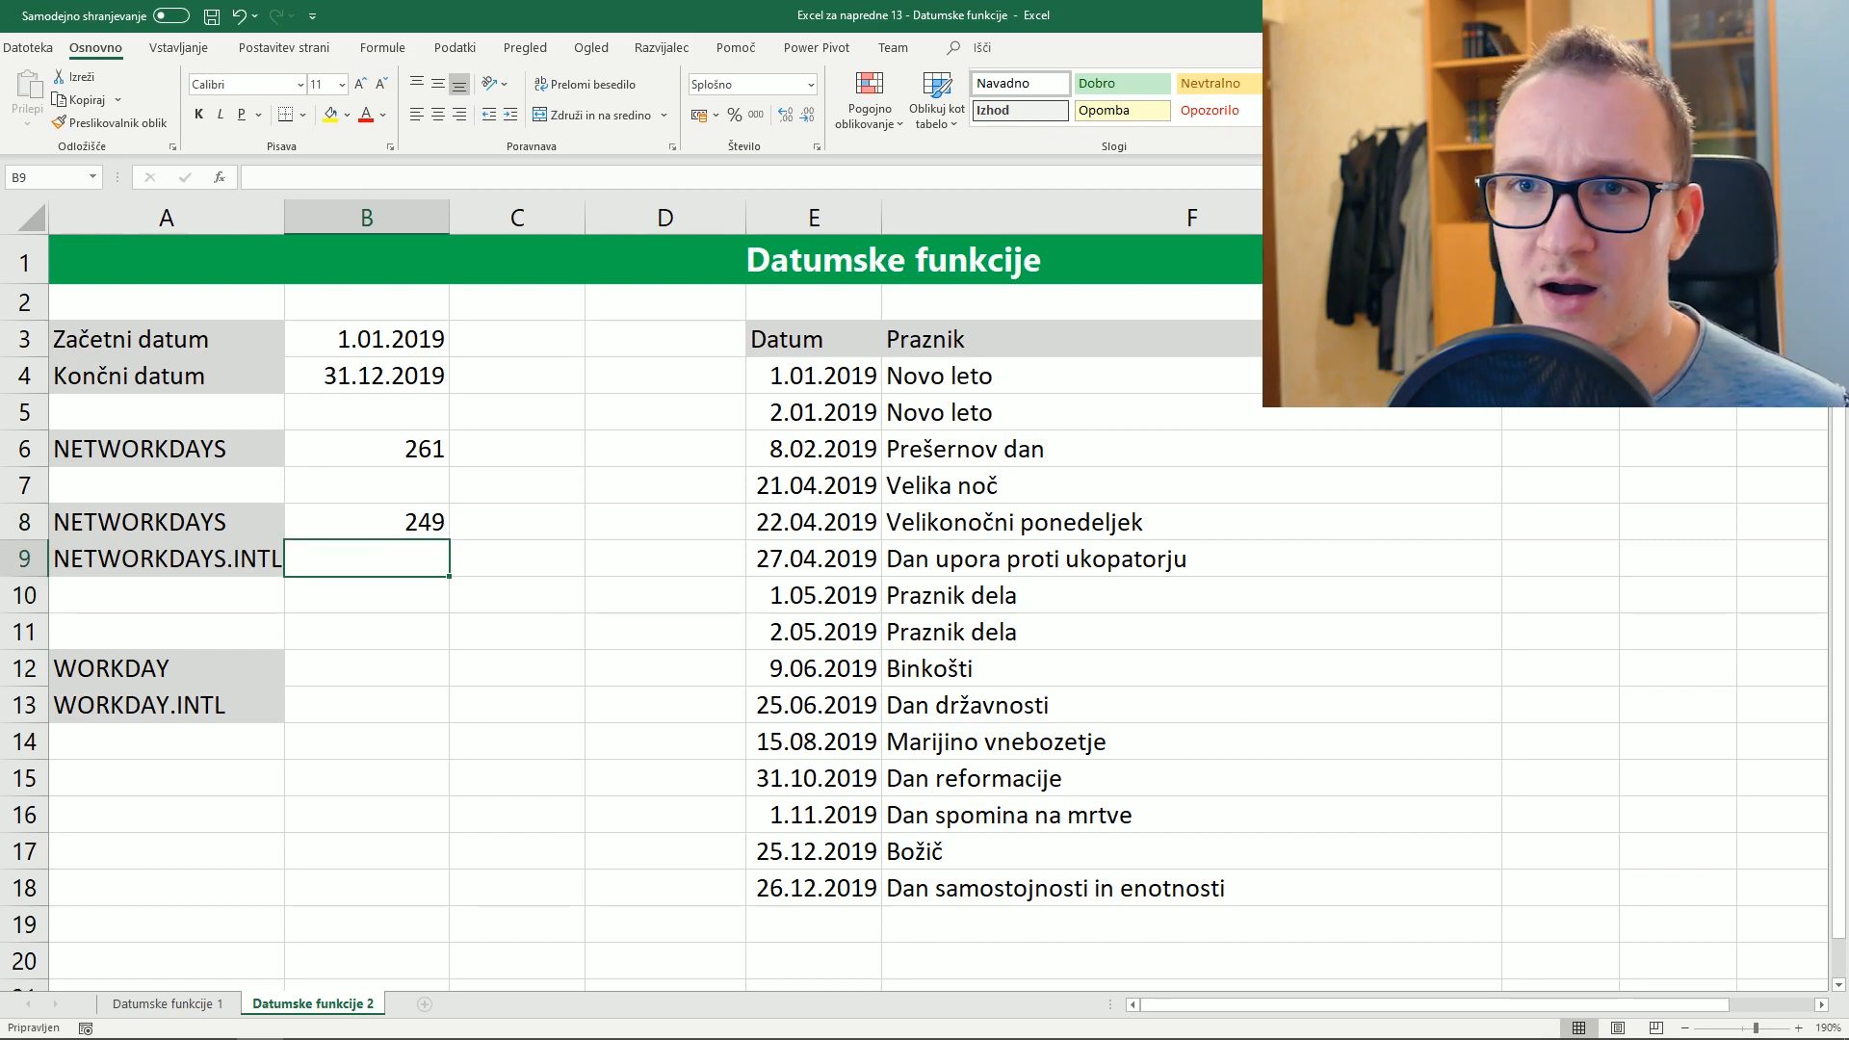
pyautogui.write('=')
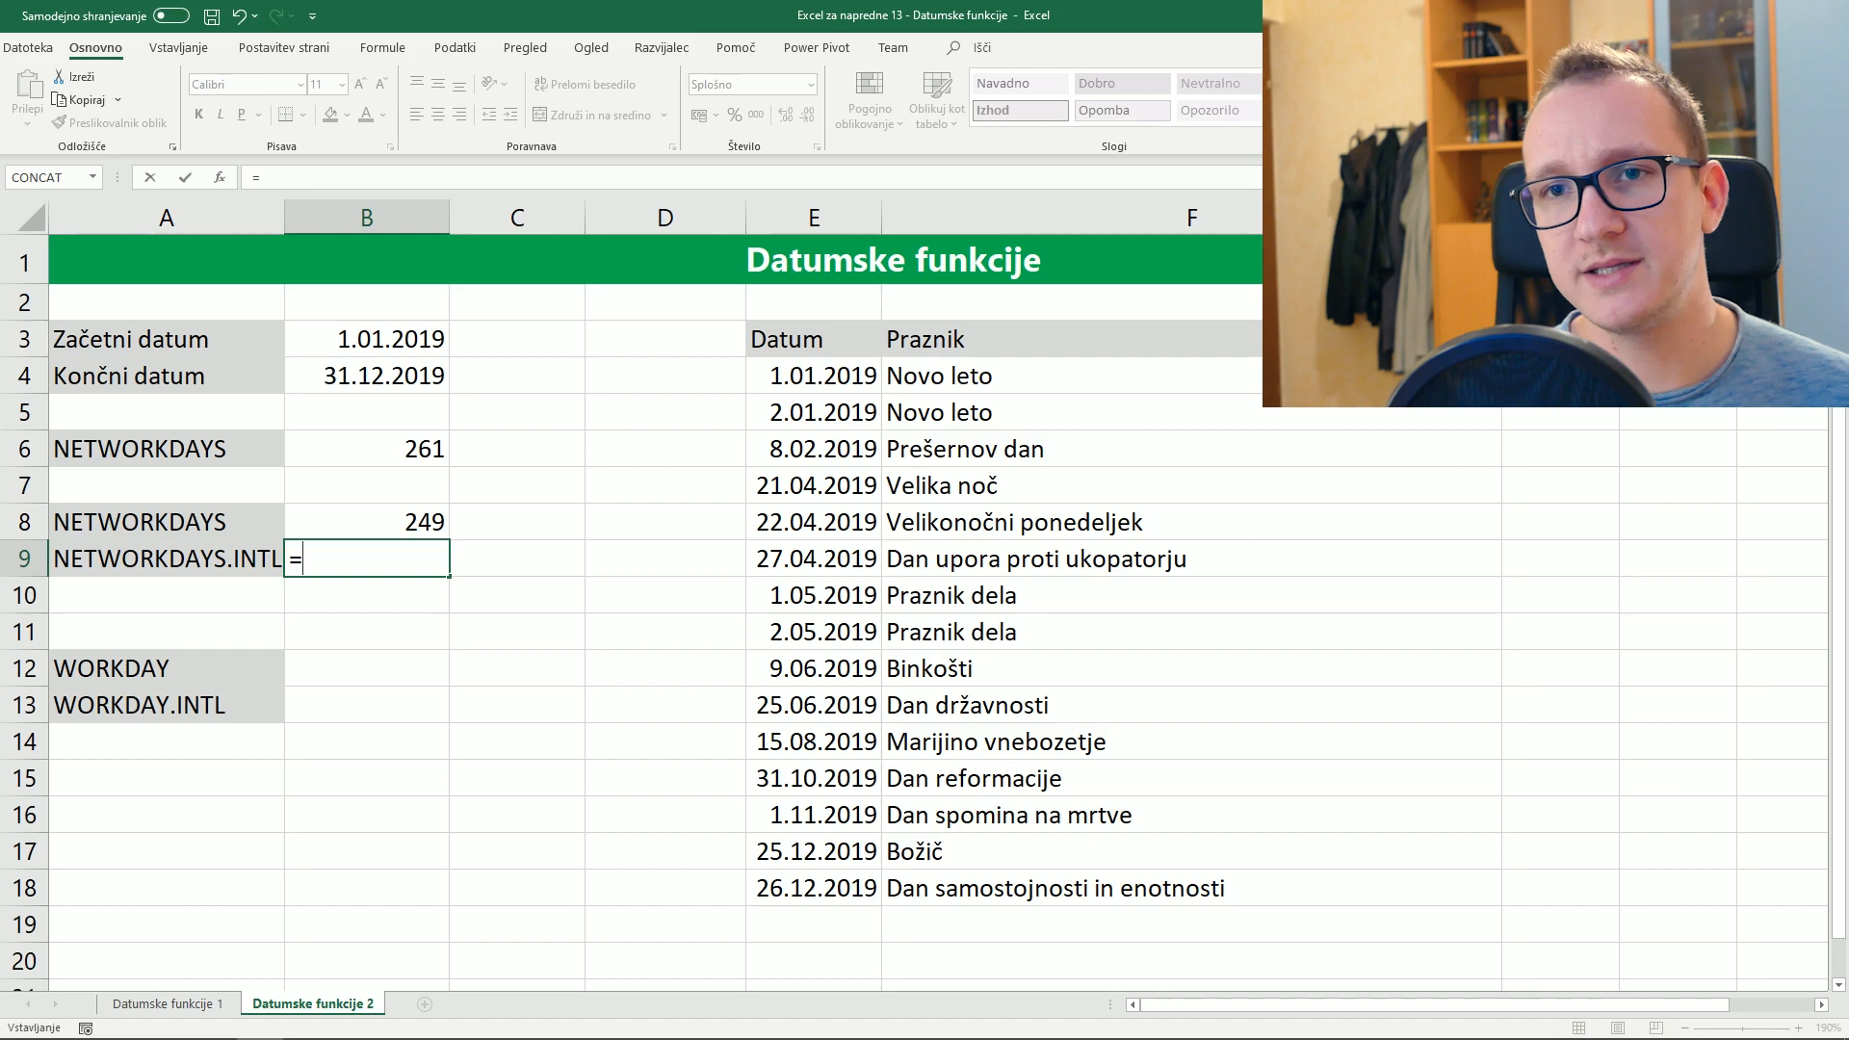
pyautogui.write('net')
pyautogui.press('Down')
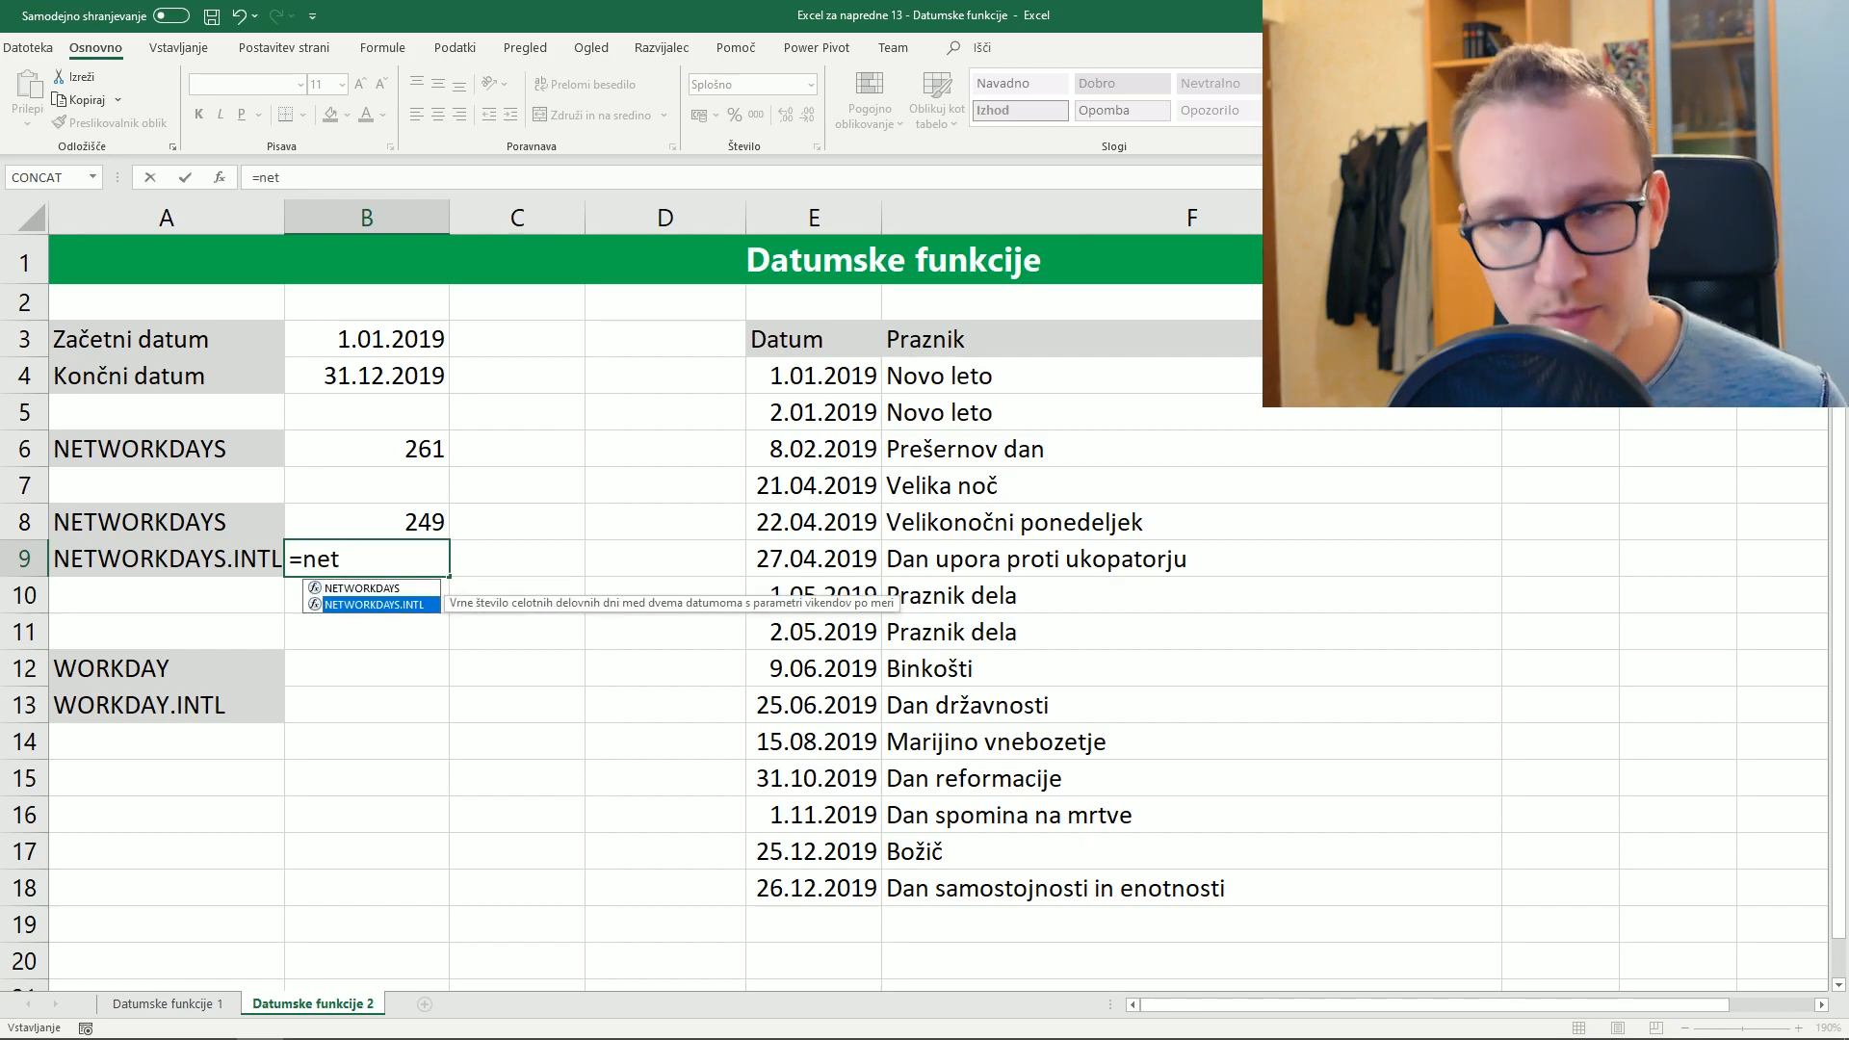
pyautogui.press('Tab')
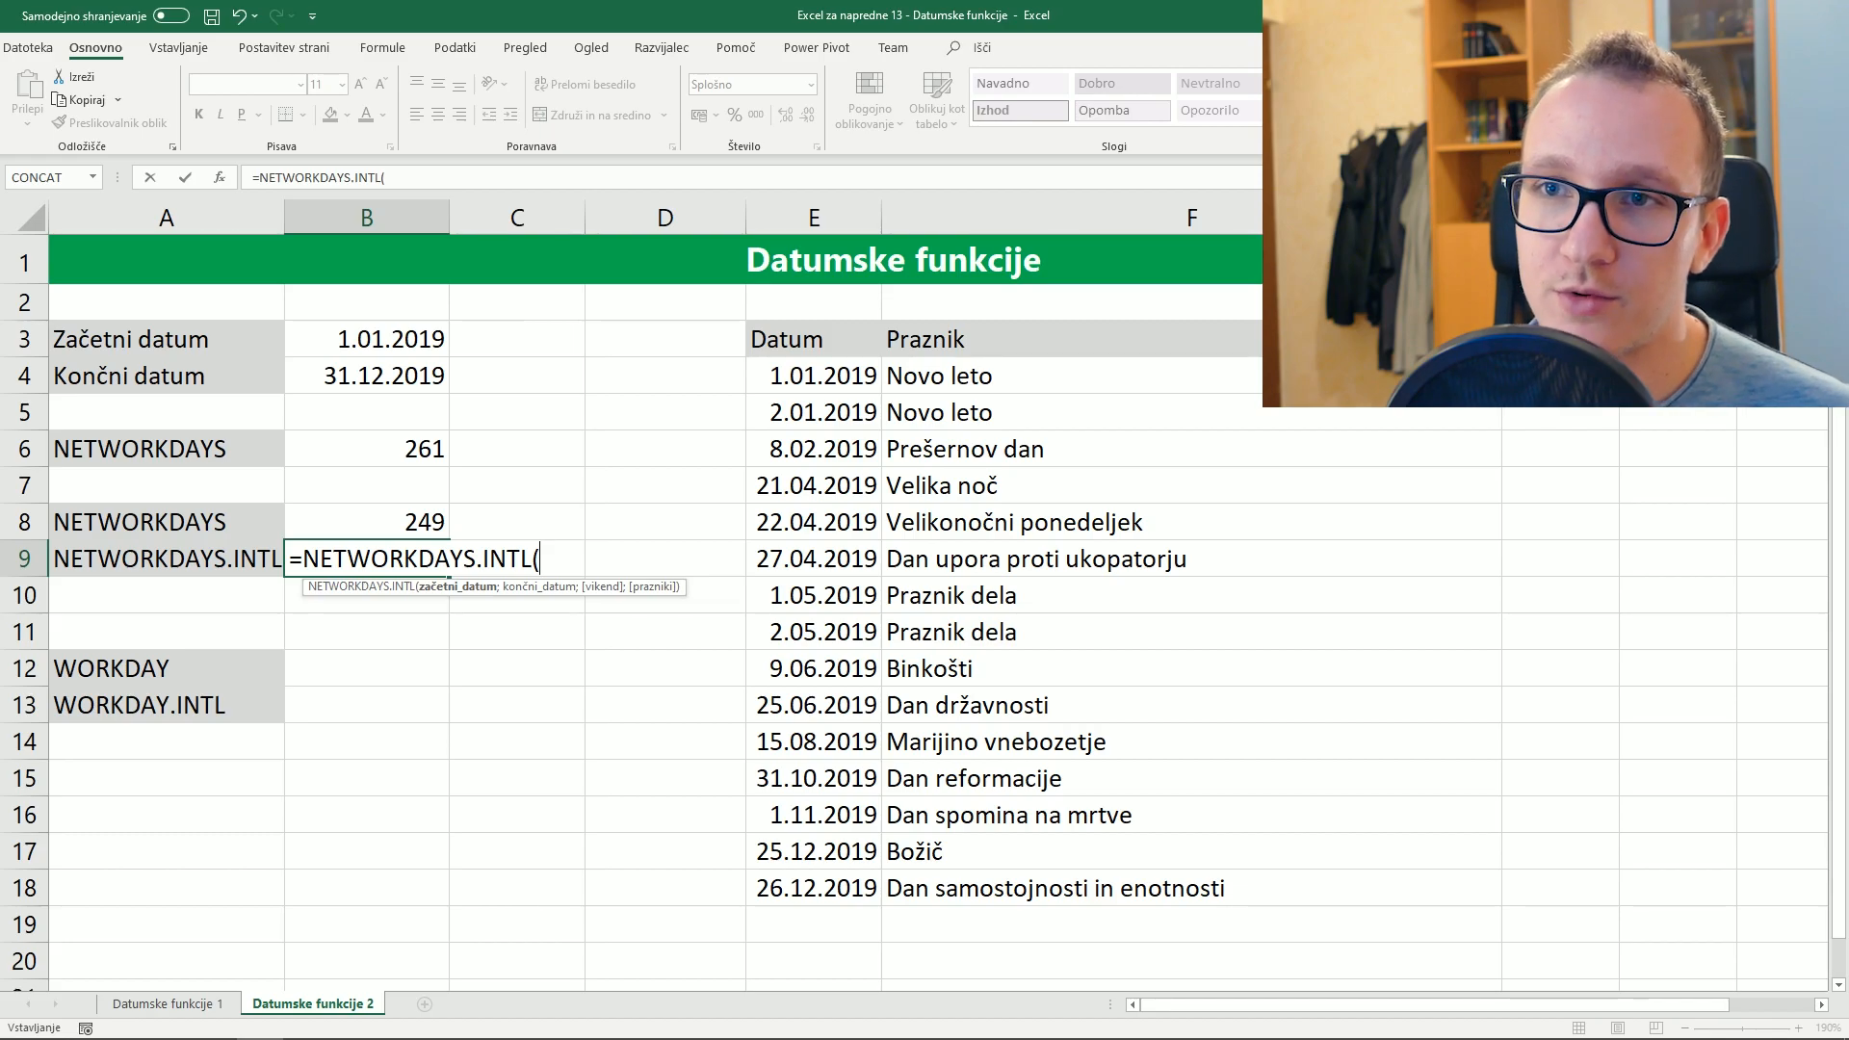
pyautogui.click(365, 340)
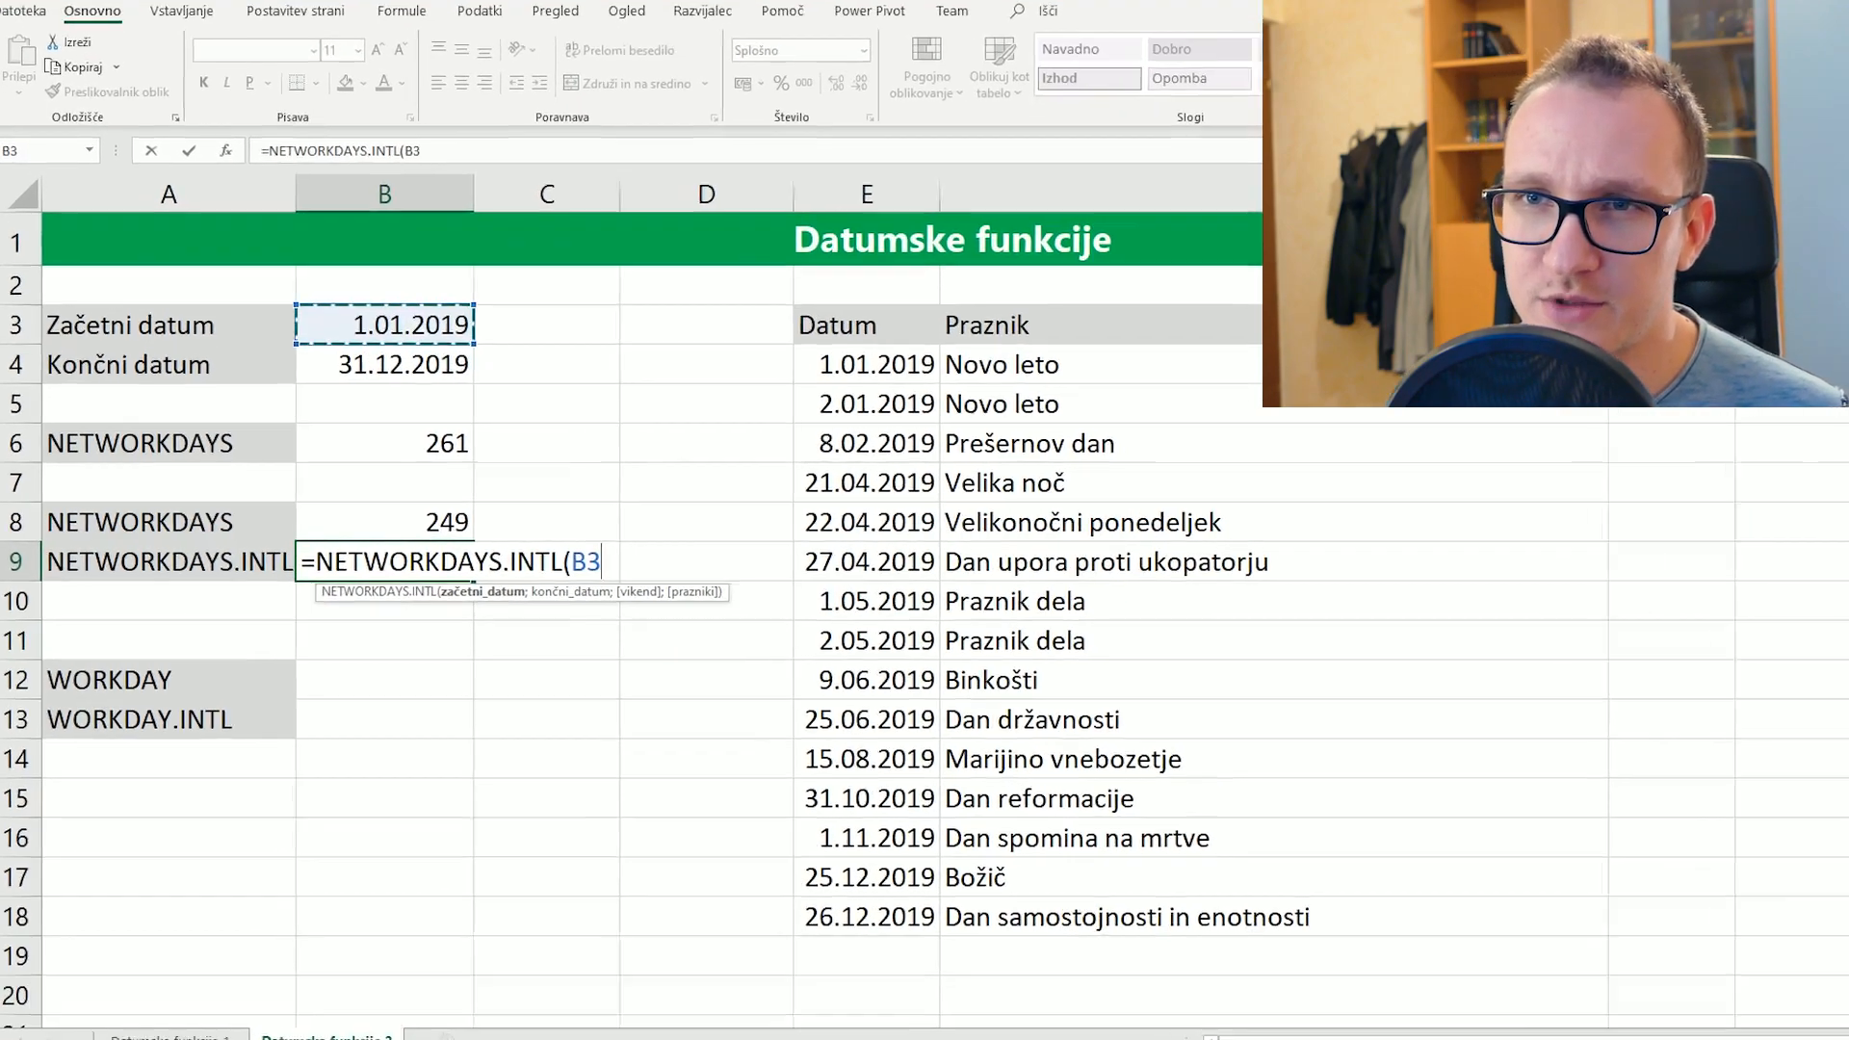
pyautogui.write(';')
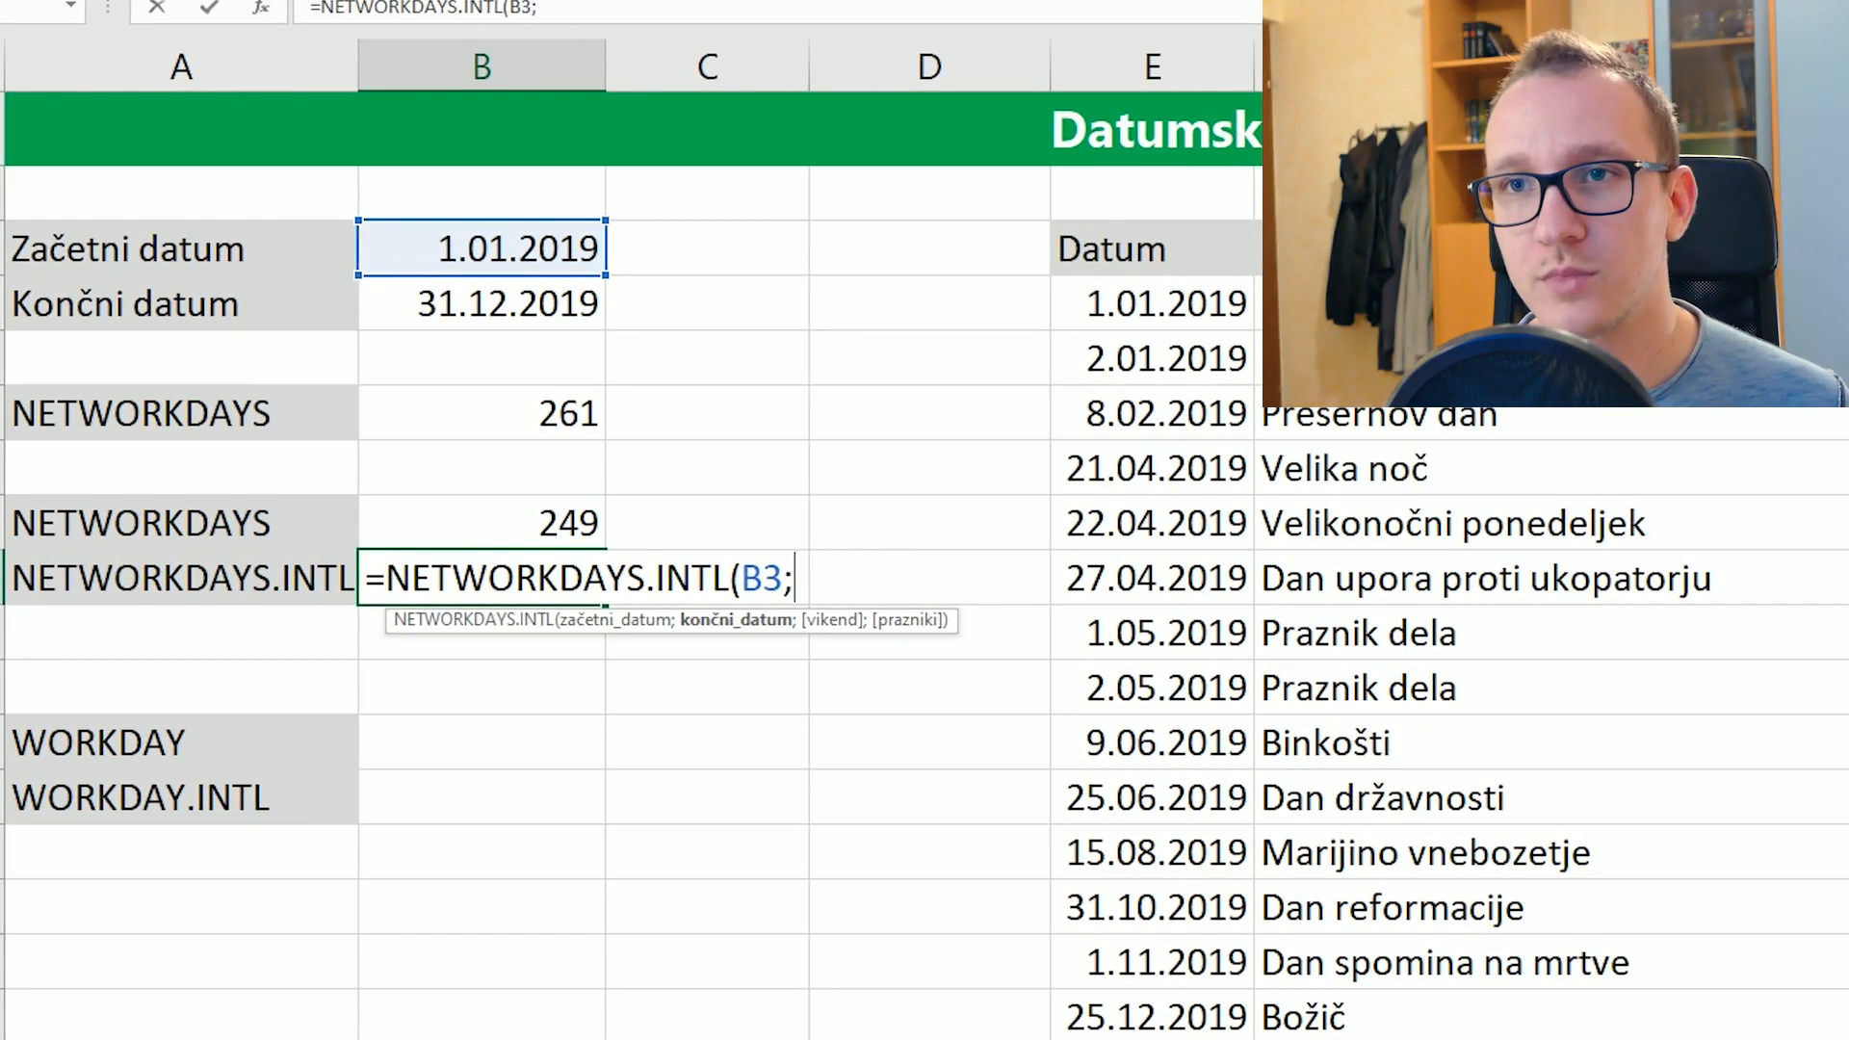
pyautogui.click(481, 304)
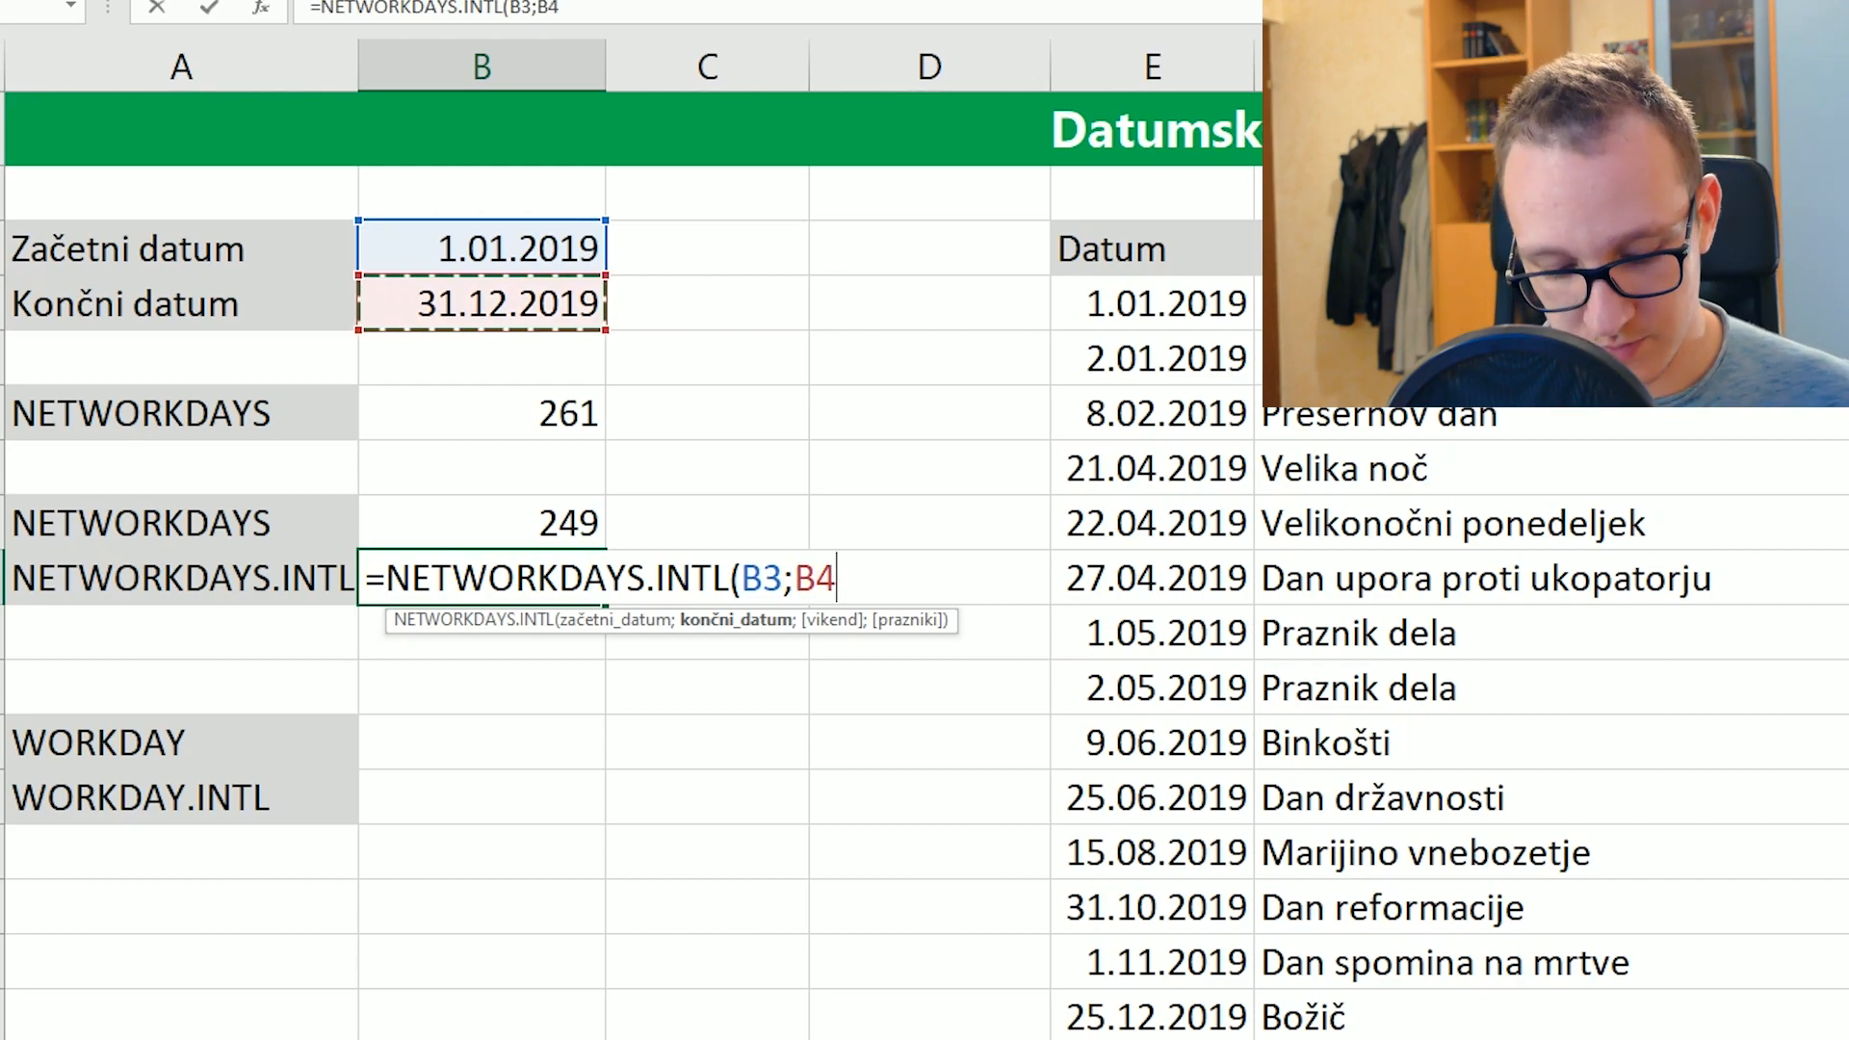
pyautogui.write(';')
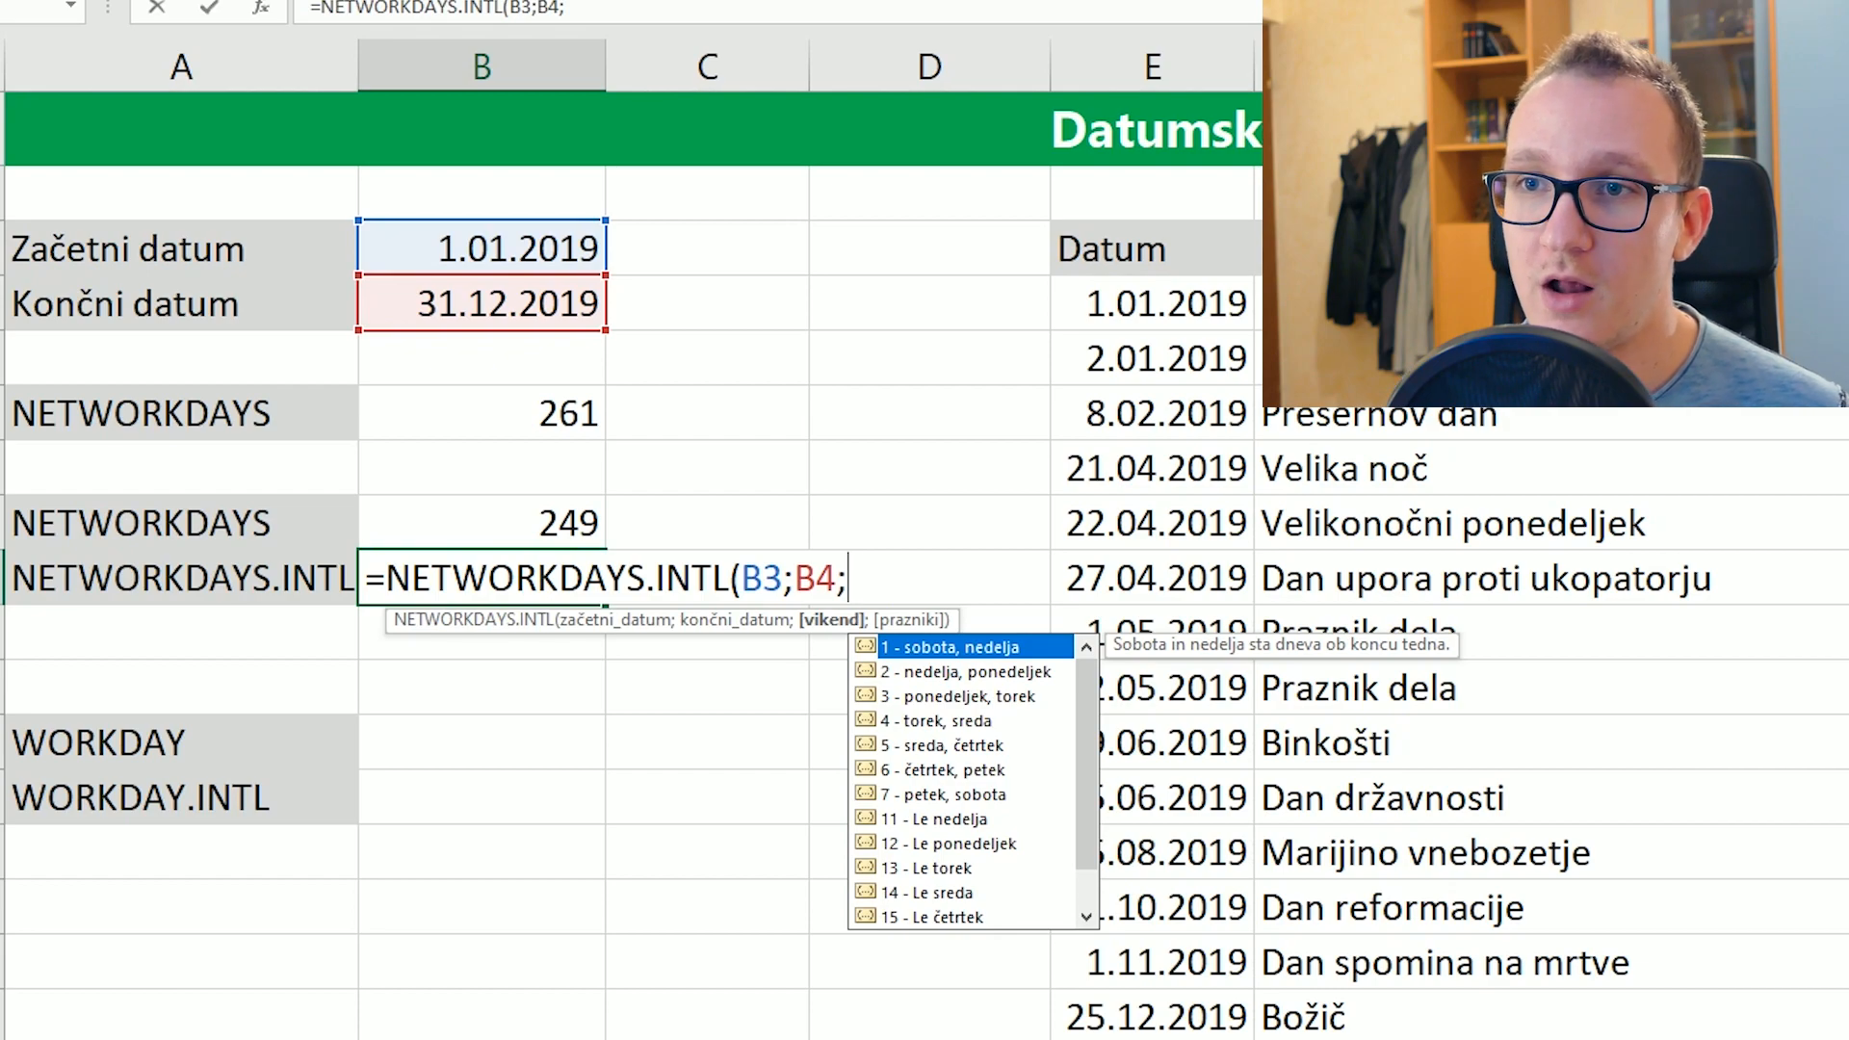
# Look through the available weekend options for the NETWORKDAYS.INTL formula in B9
pyautogui.press('Down')
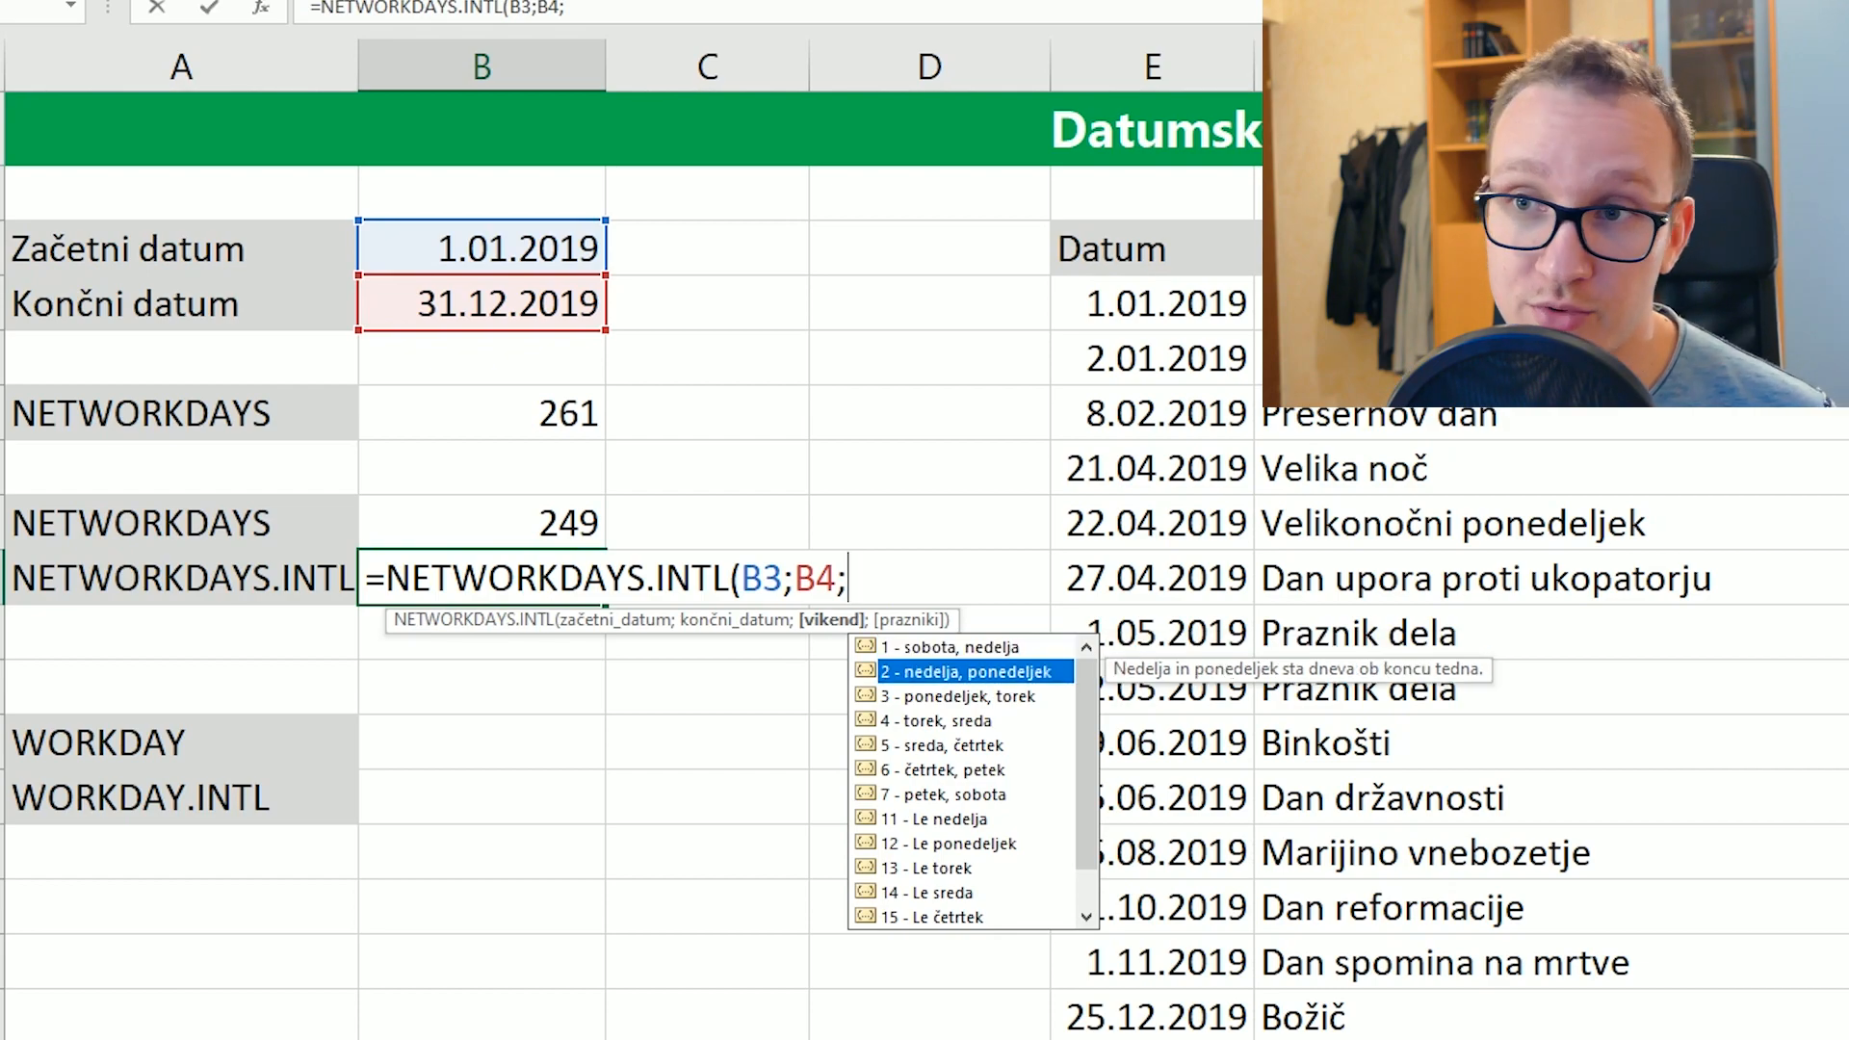
pyautogui.press('Down')
pyautogui.press('Down')
pyautogui.press('Down')
pyautogui.press('Down')
pyautogui.press('Down')
pyautogui.press('Down')
pyautogui.press('Down')
pyautogui.press('Down')
pyautogui.press('Down')
pyautogui.press('Down')
pyautogui.press('Down')
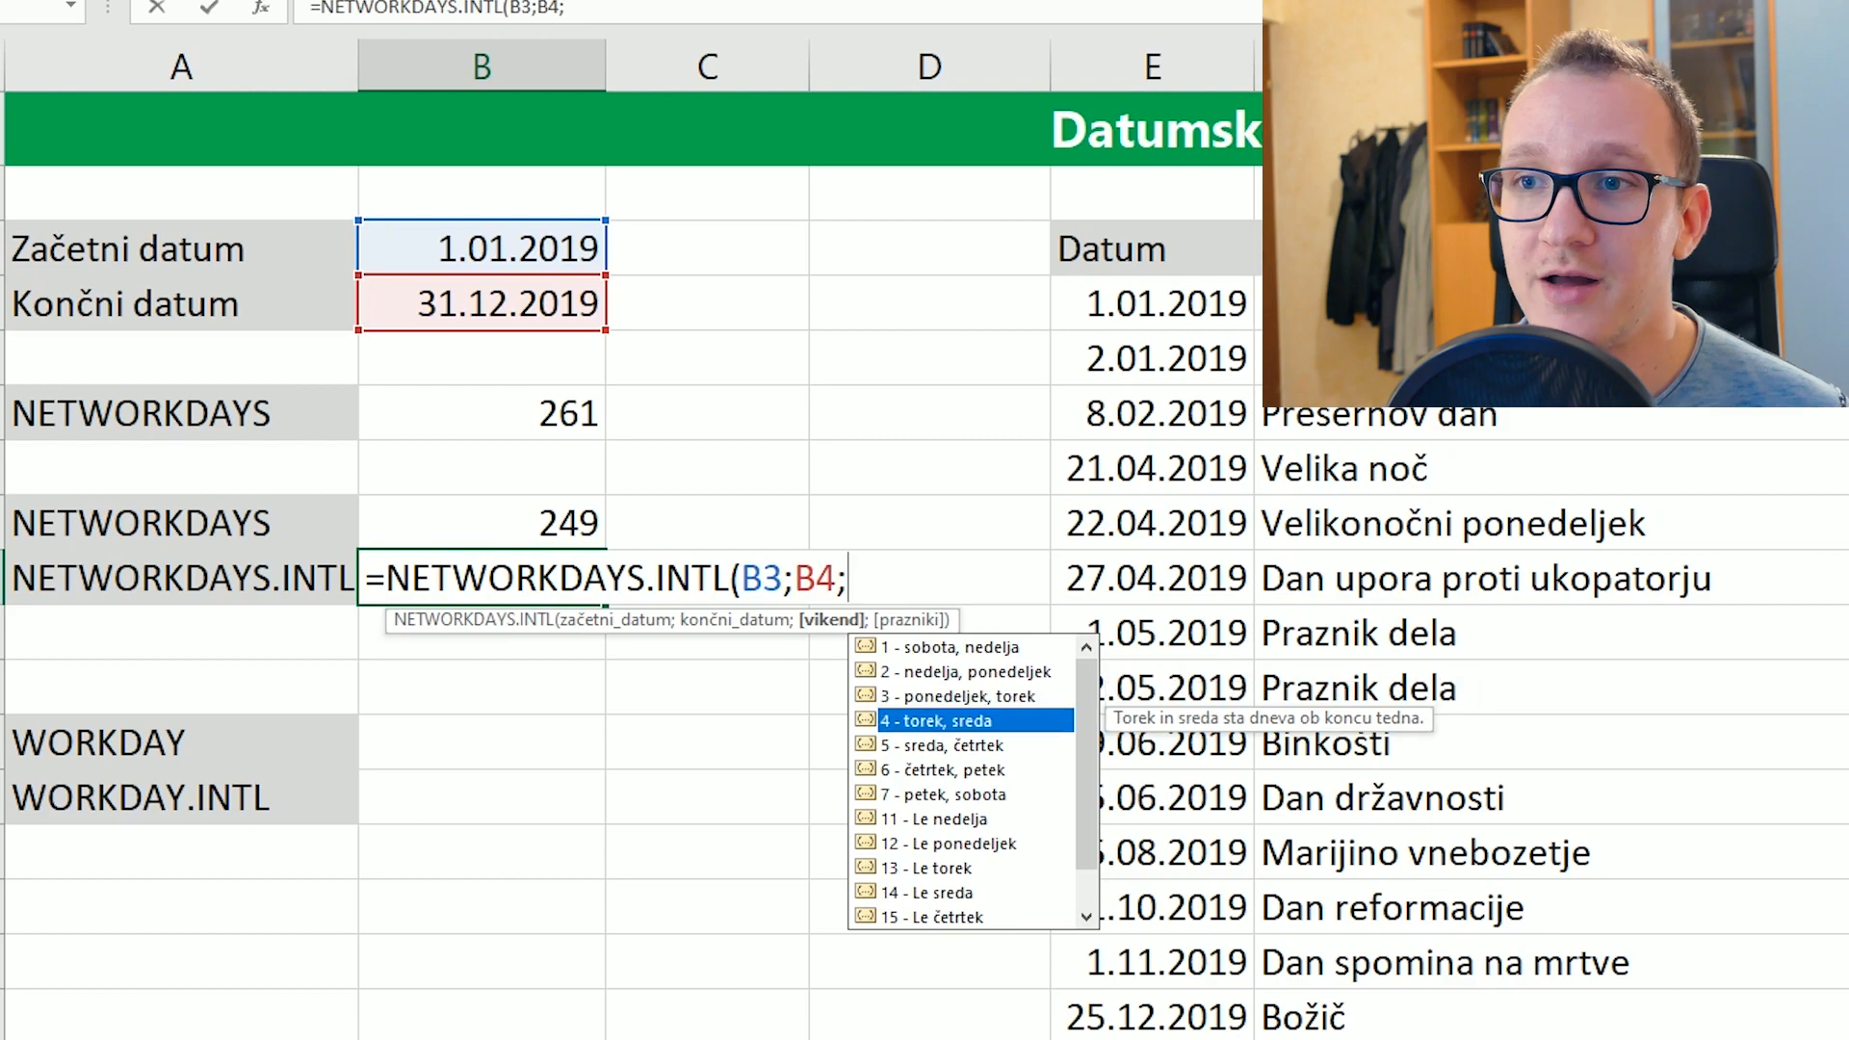
pyautogui.press('Down')
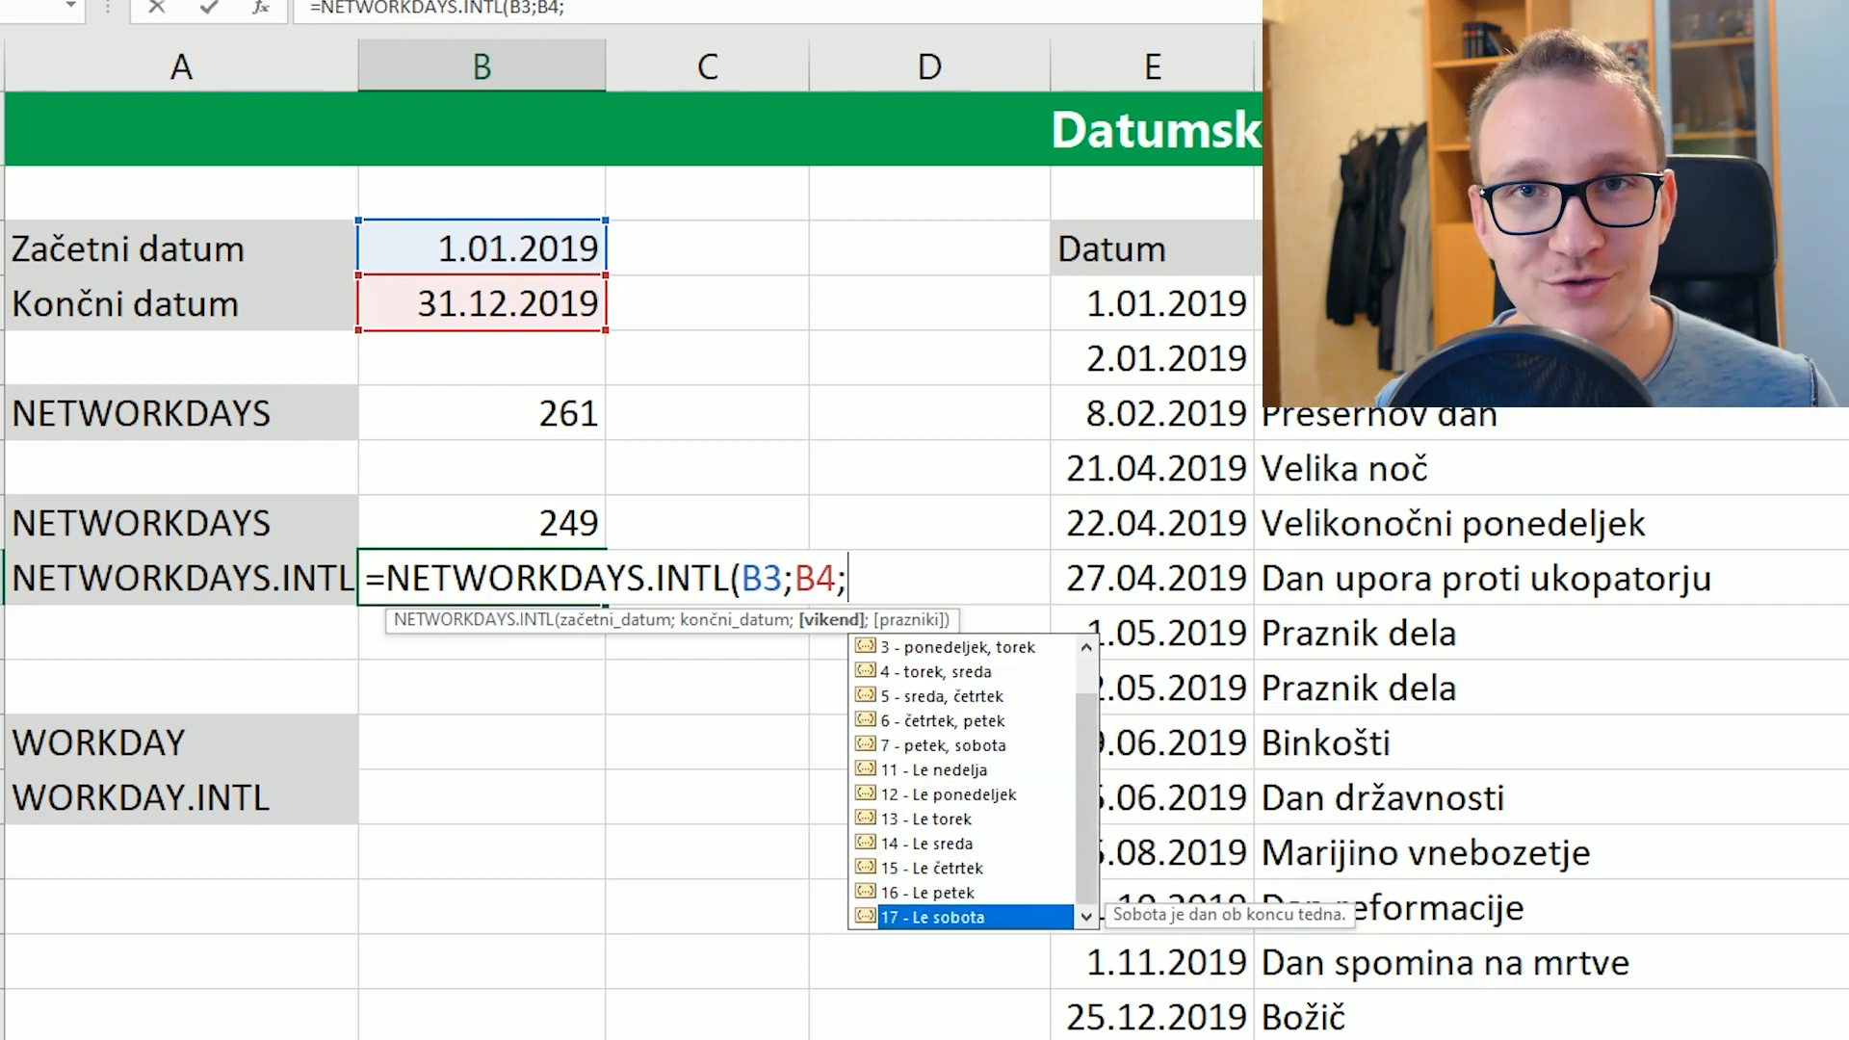
pyautogui.press('Down')
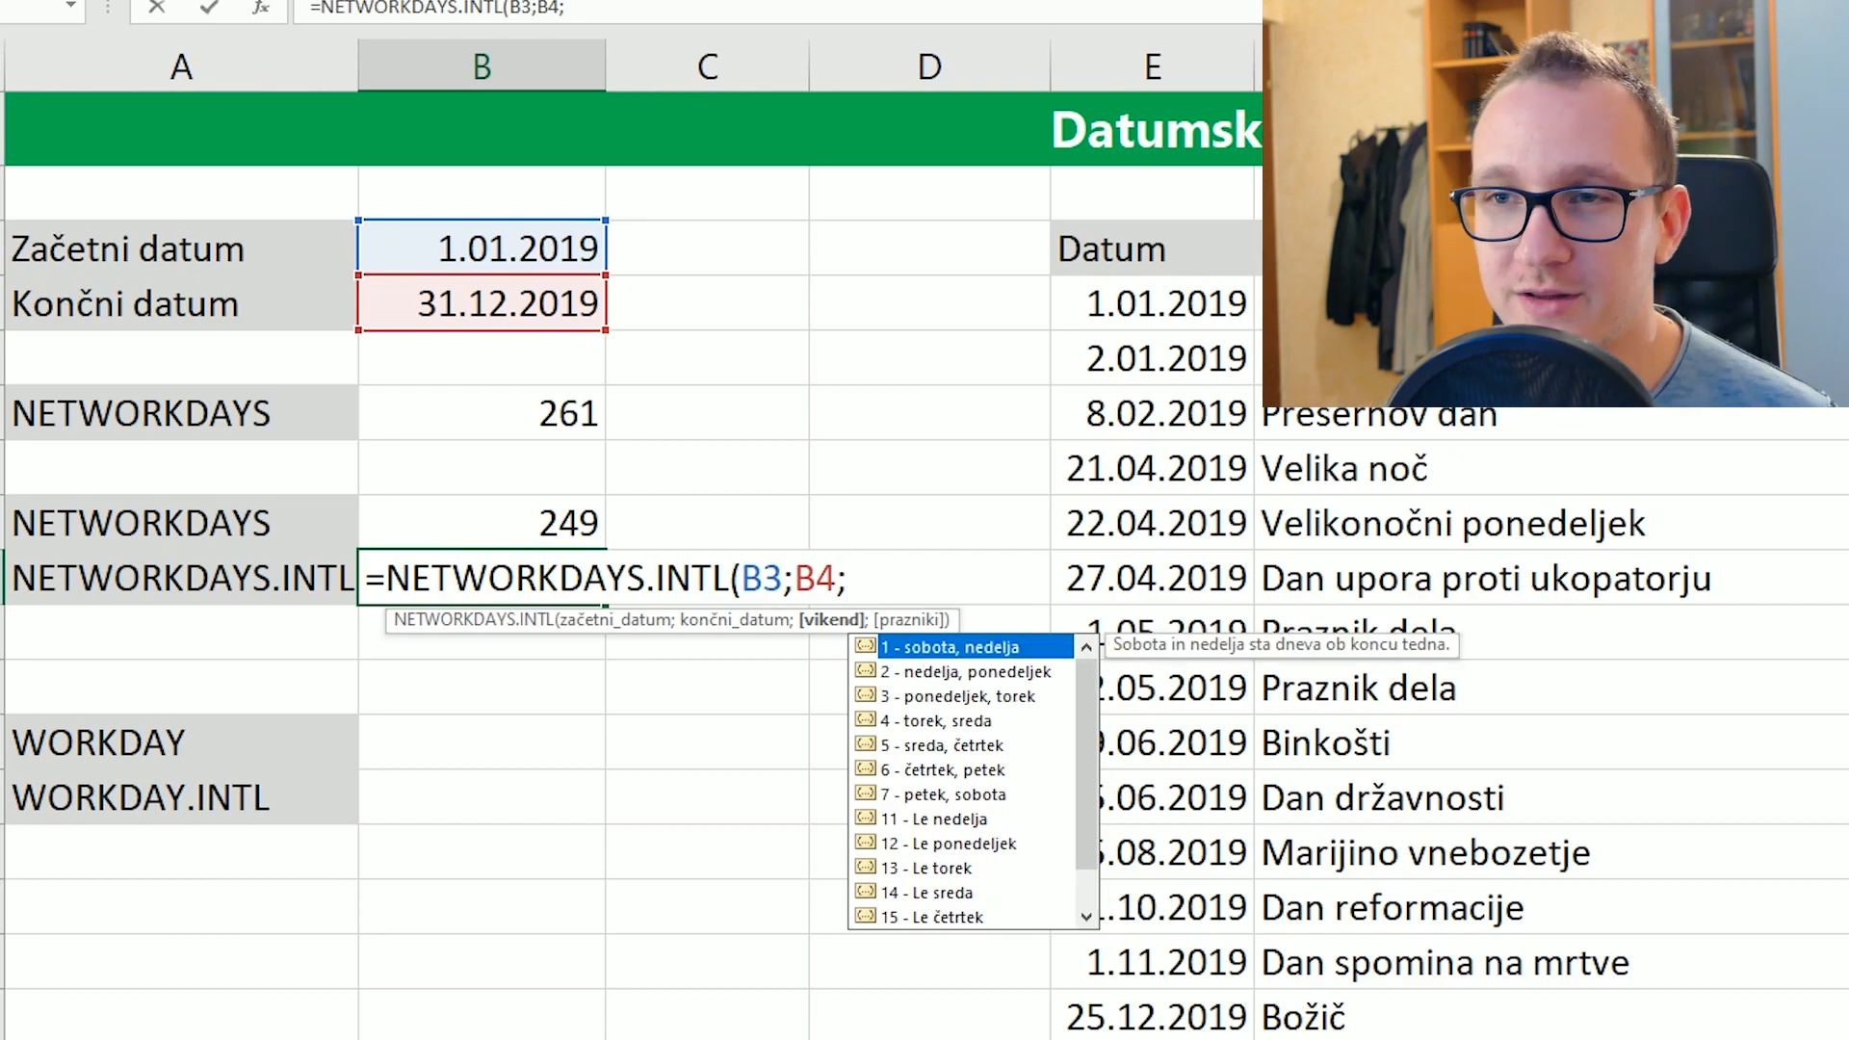
# Complete the NETWORKDAYS.INTL formula in B9 with weekend option 3 (ponedeljek, torek) and the Prazniki range as holidays
pyautogui.press('Down')
pyautogui.press('Down')
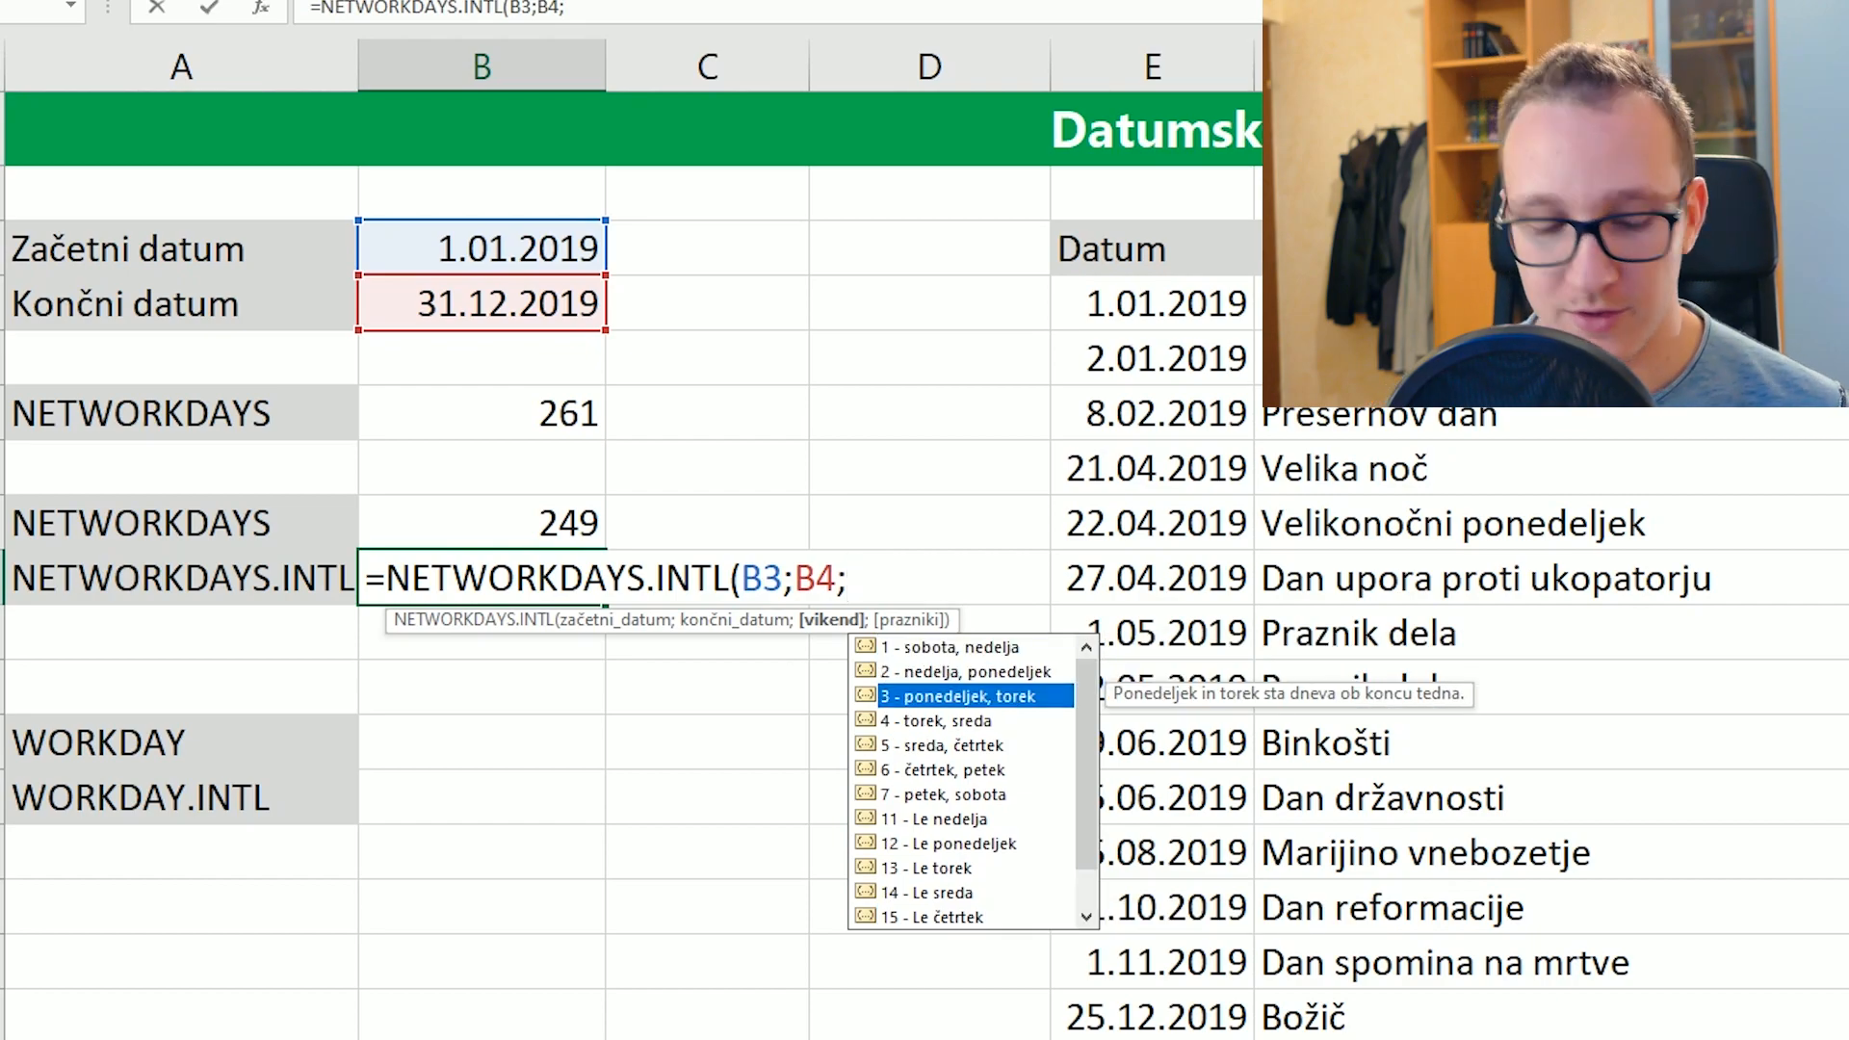
pyautogui.press('Tab')
pyautogui.write(';')
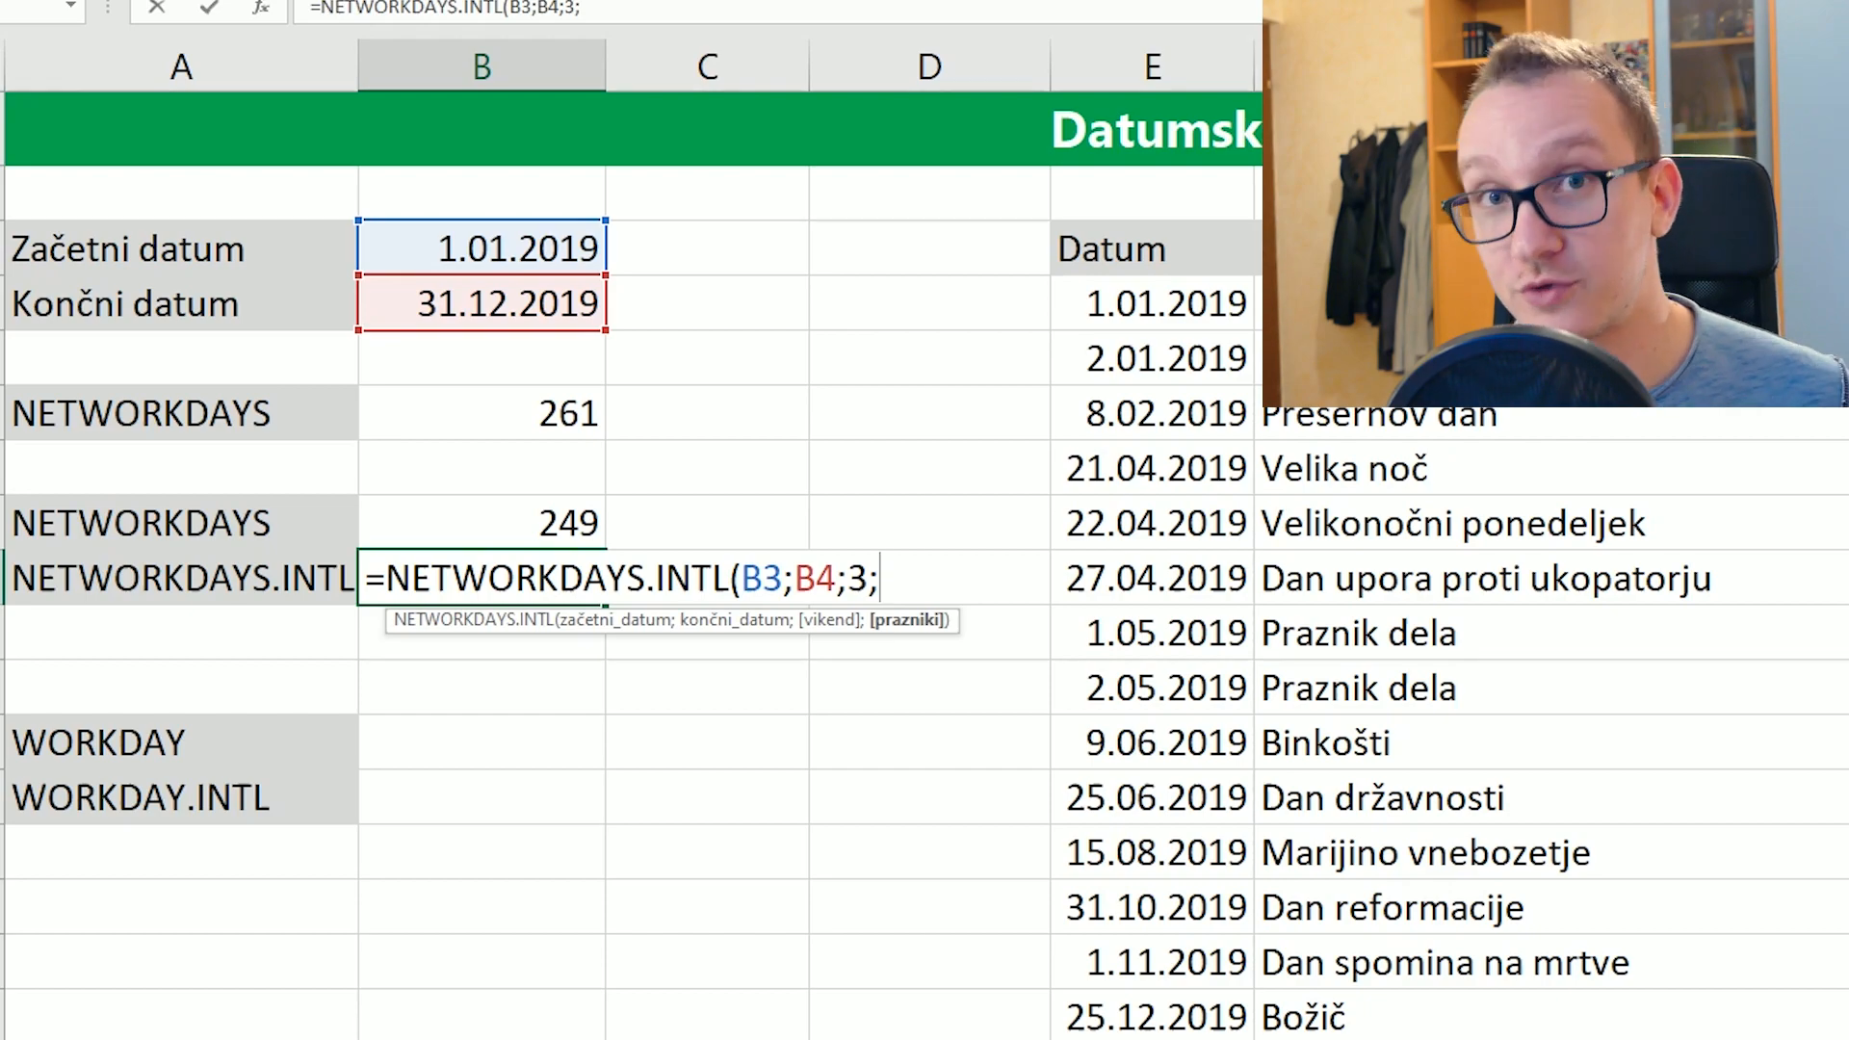
pyautogui.write('Prazni')
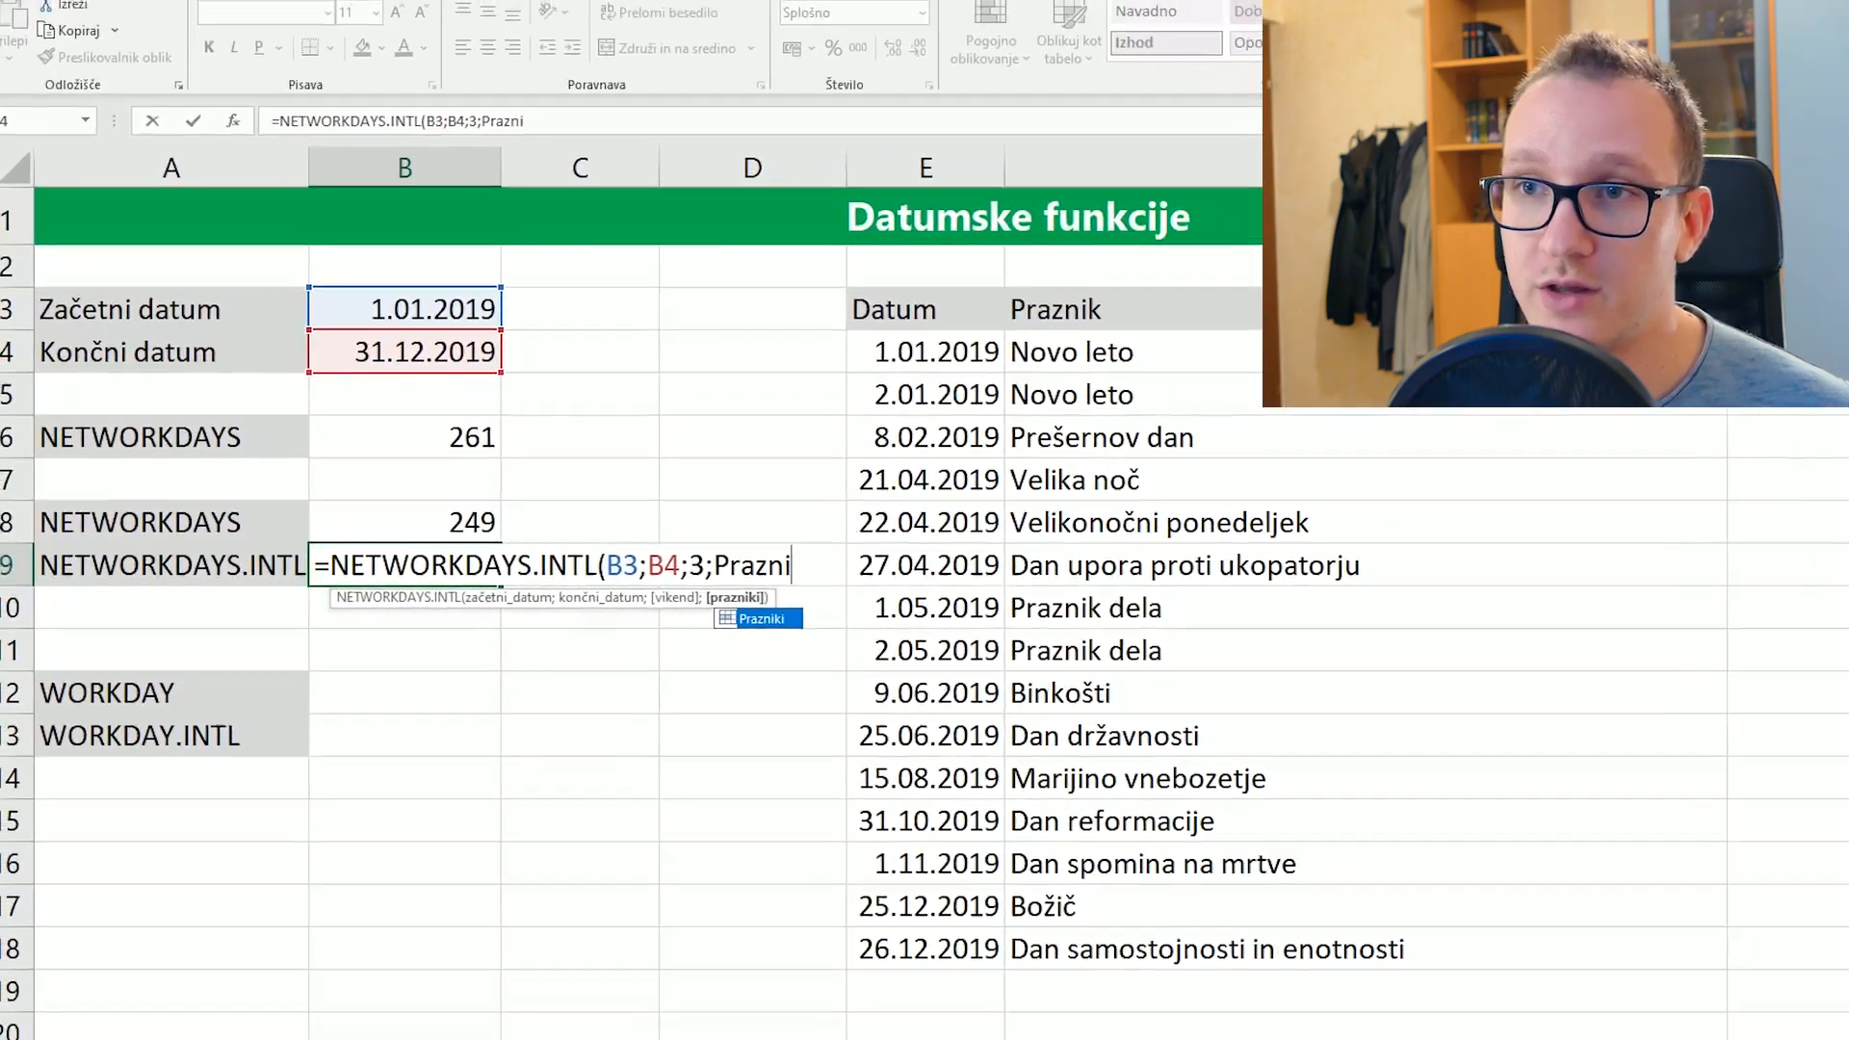
pyautogui.press('Tab')
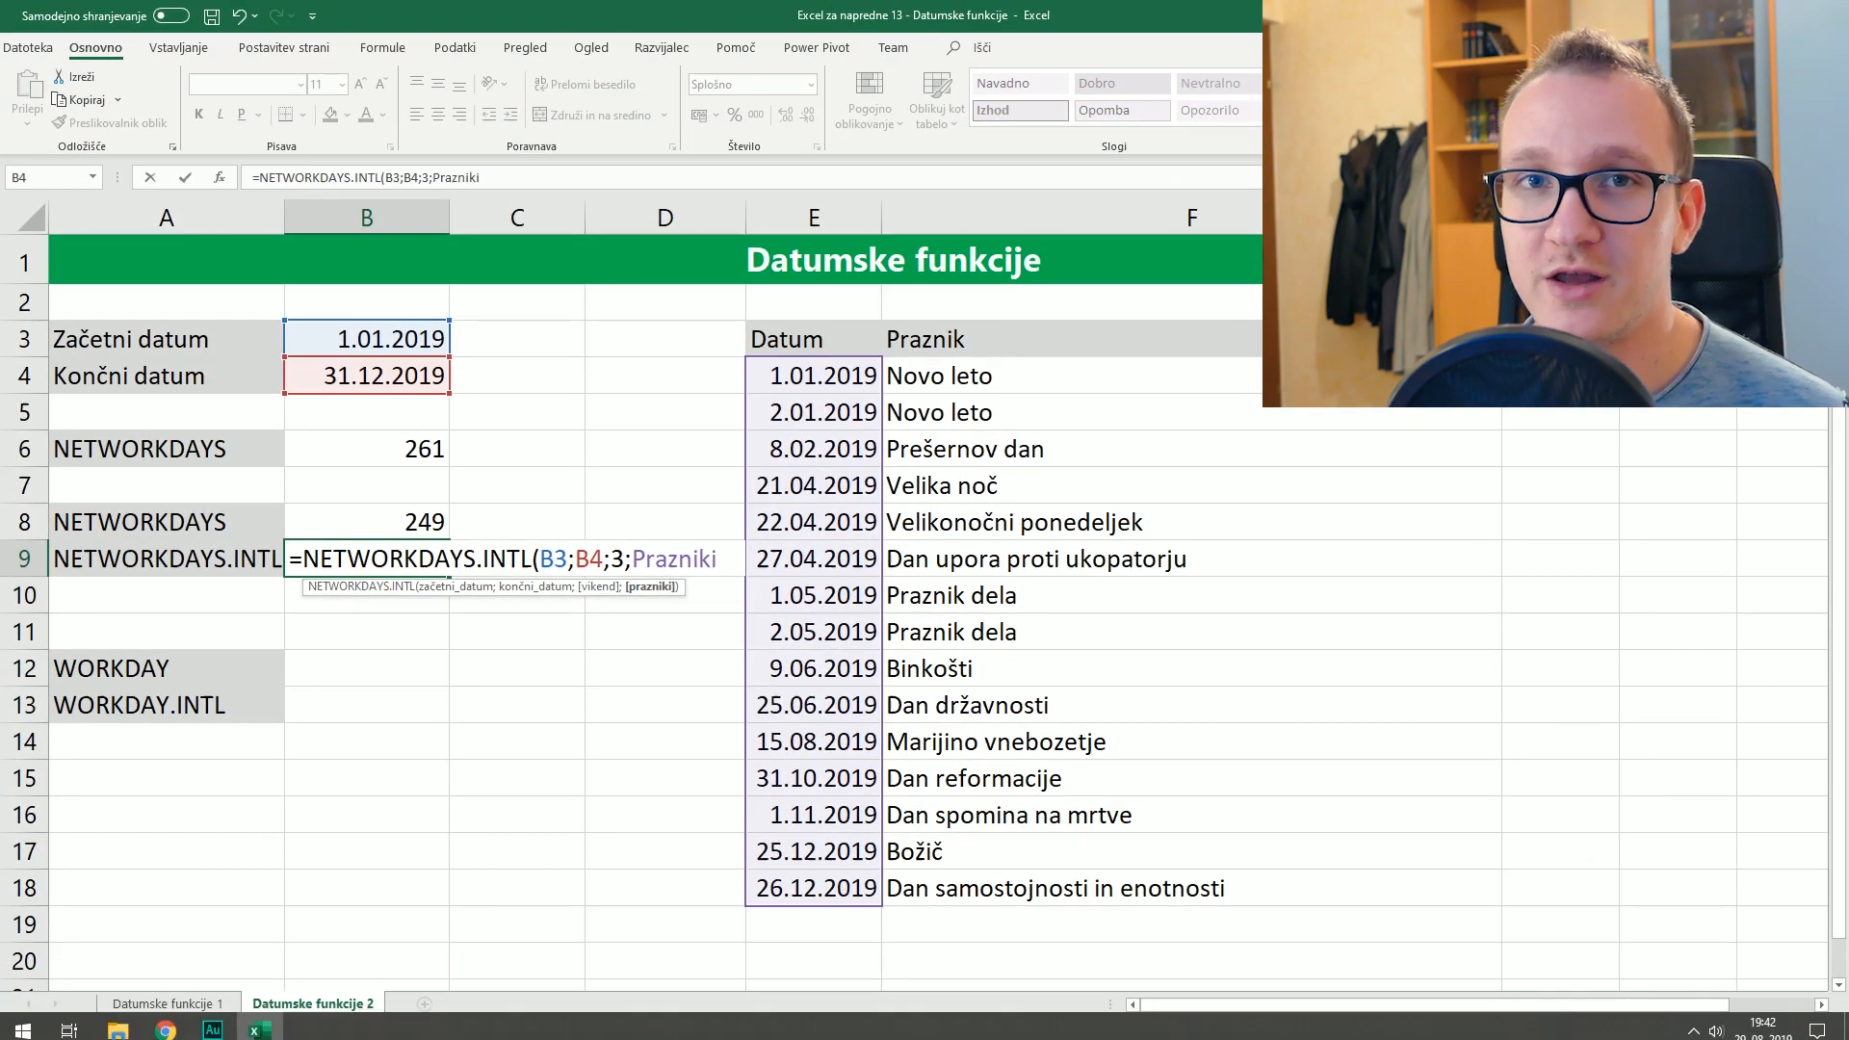
pyautogui.press('Return')
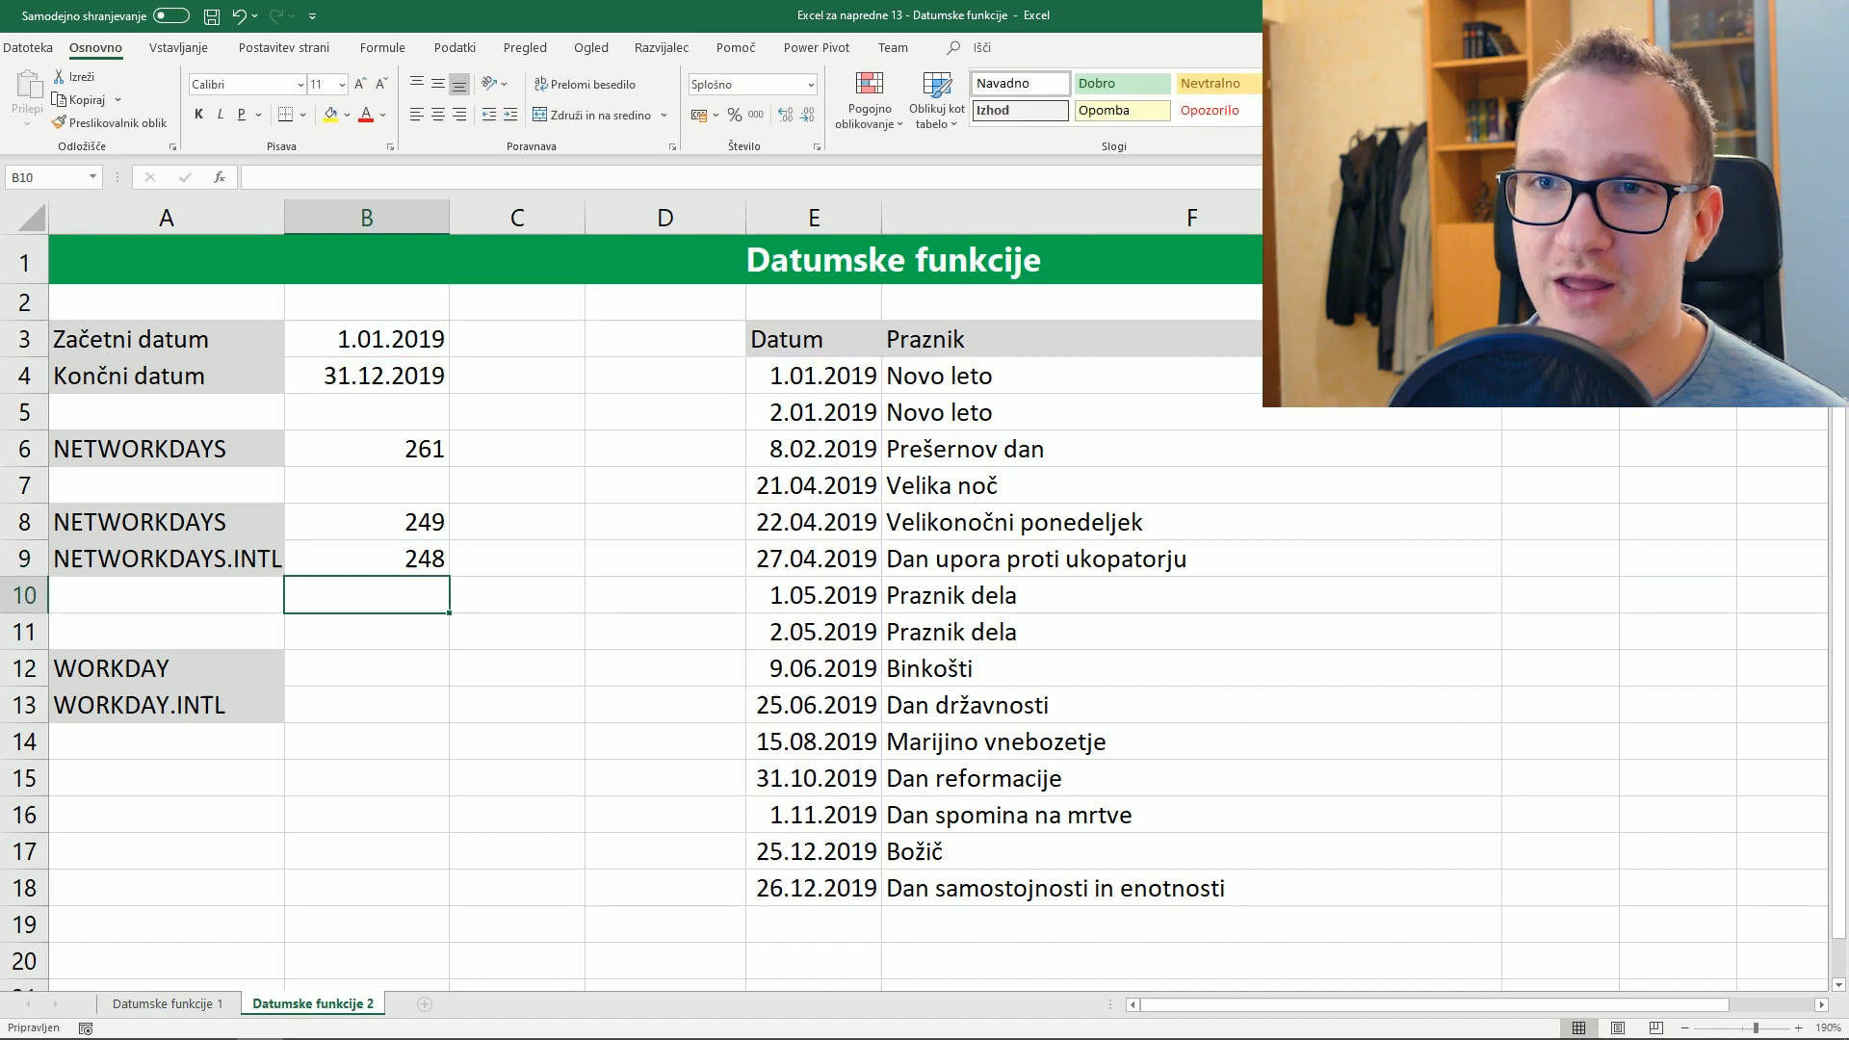
# Enter a WORKDAY formula in B12 with TODAY() as the start date, 5 days, and the Prazniki range as holidays
pyautogui.click(367, 670)
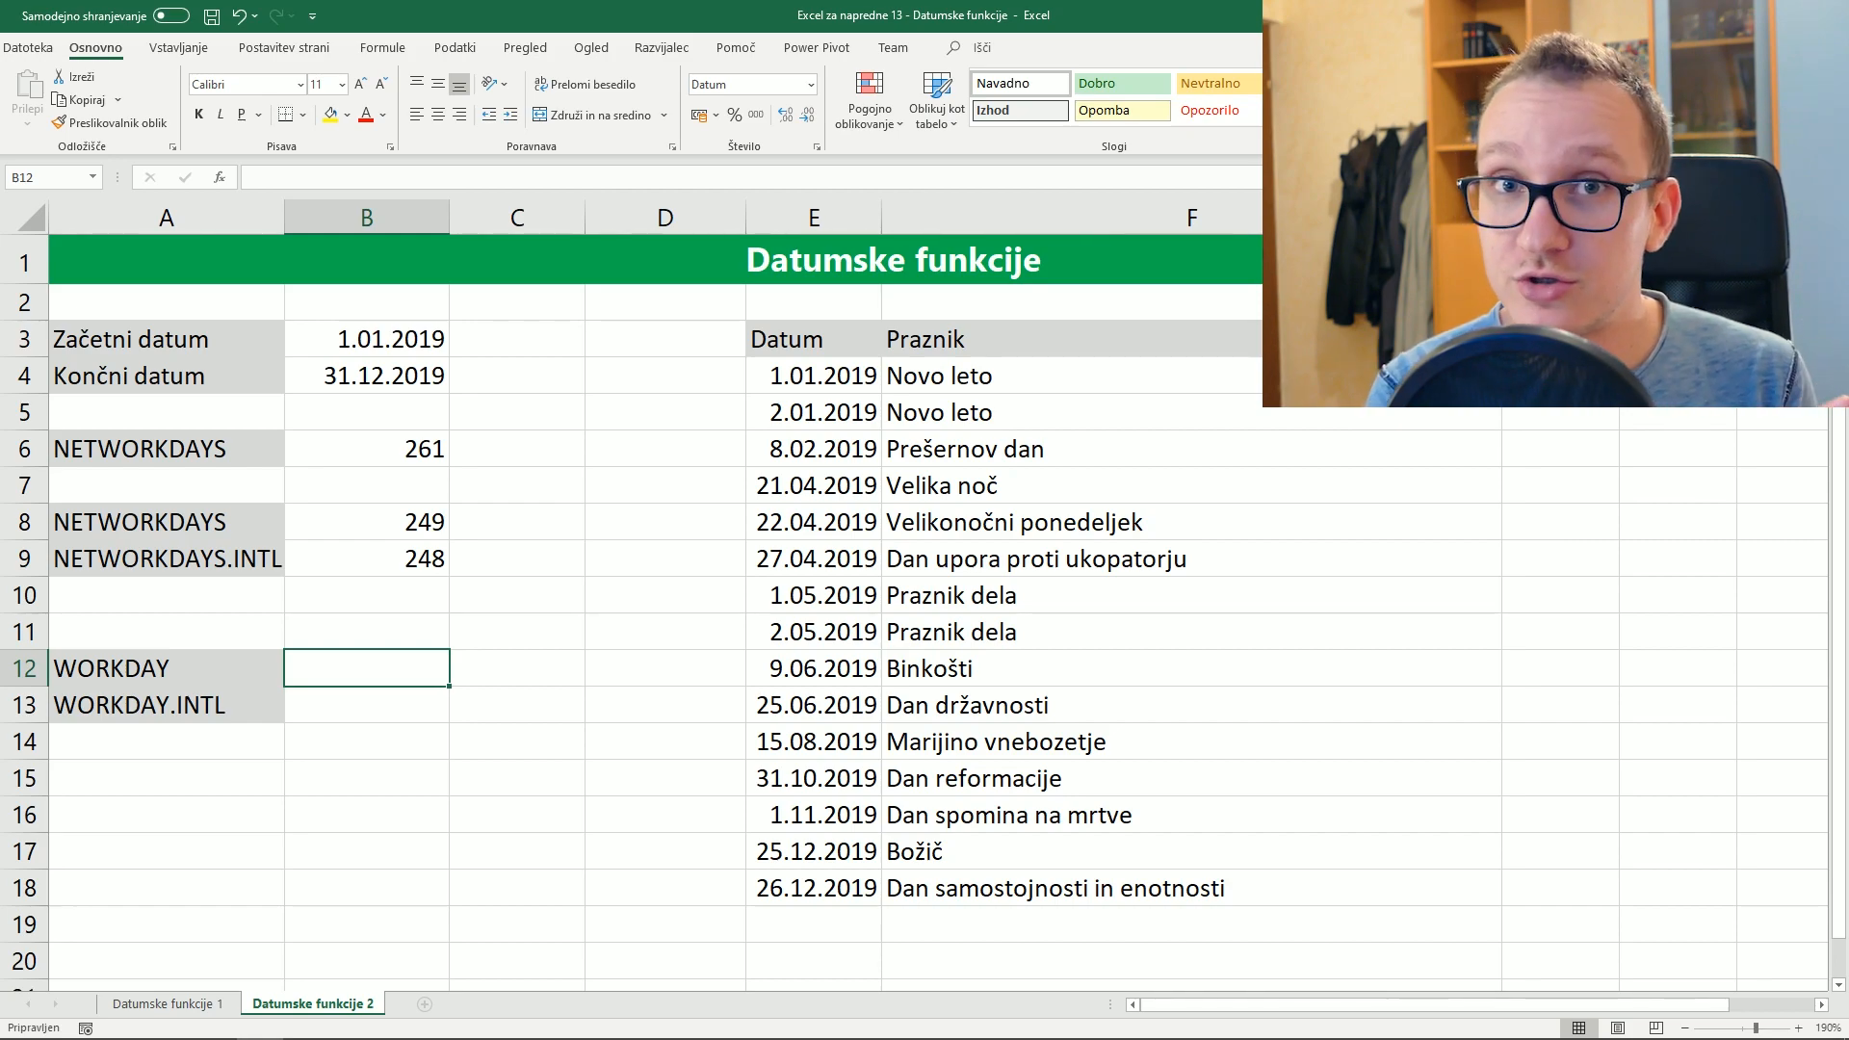
pyautogui.press('F2')
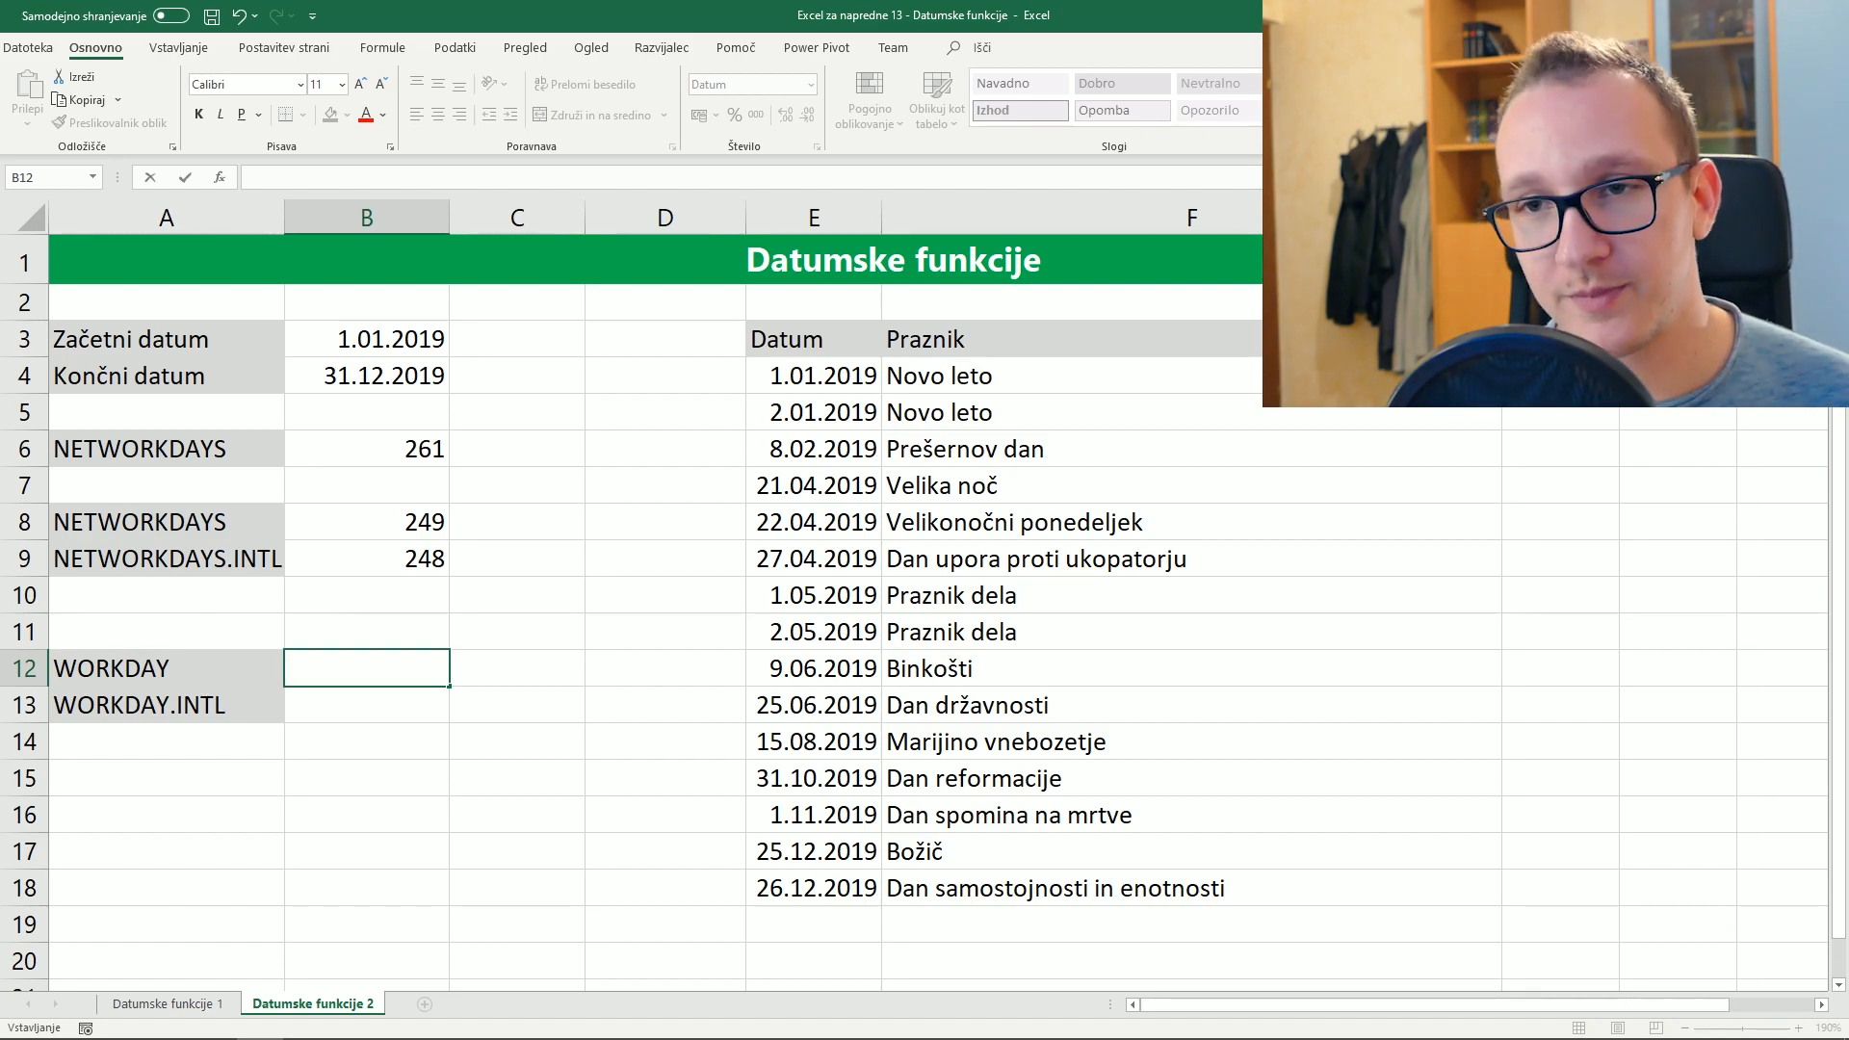
pyautogui.write('=wo')
pyautogui.press('Tab')
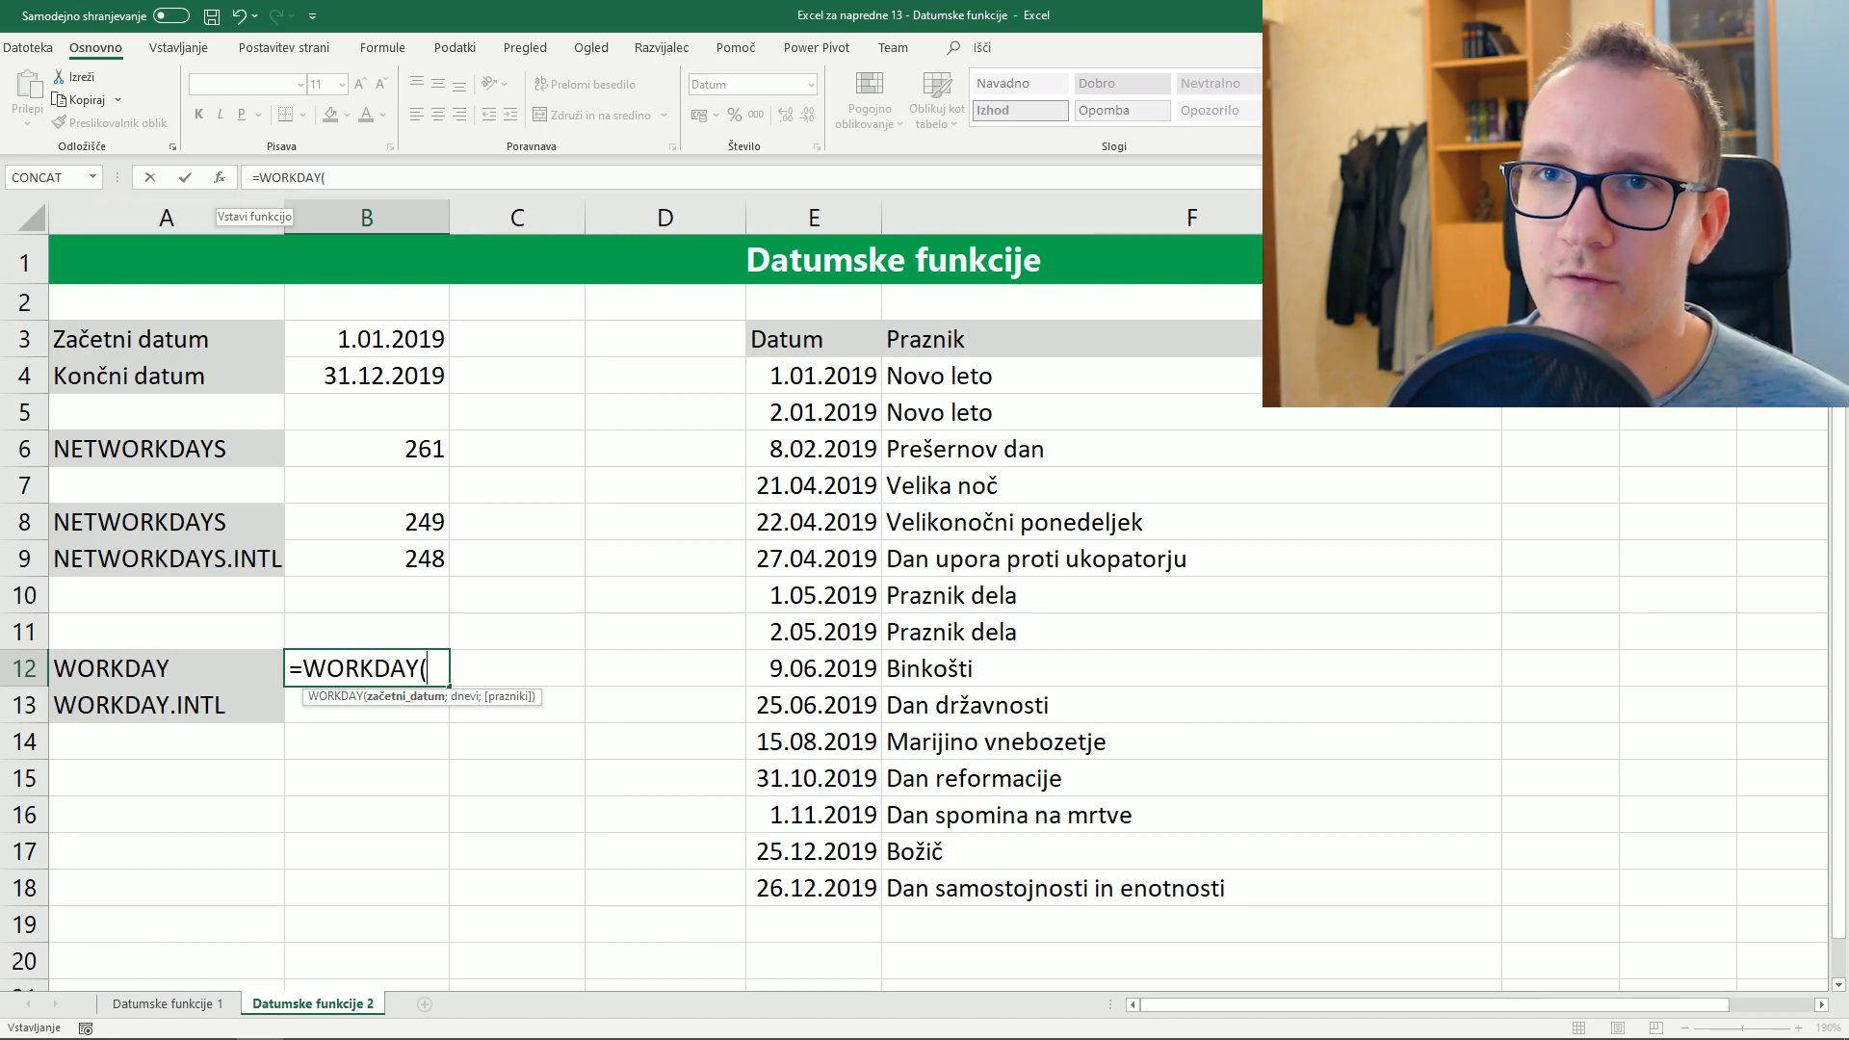
pyautogui.hotkey('ctrl', 'a')
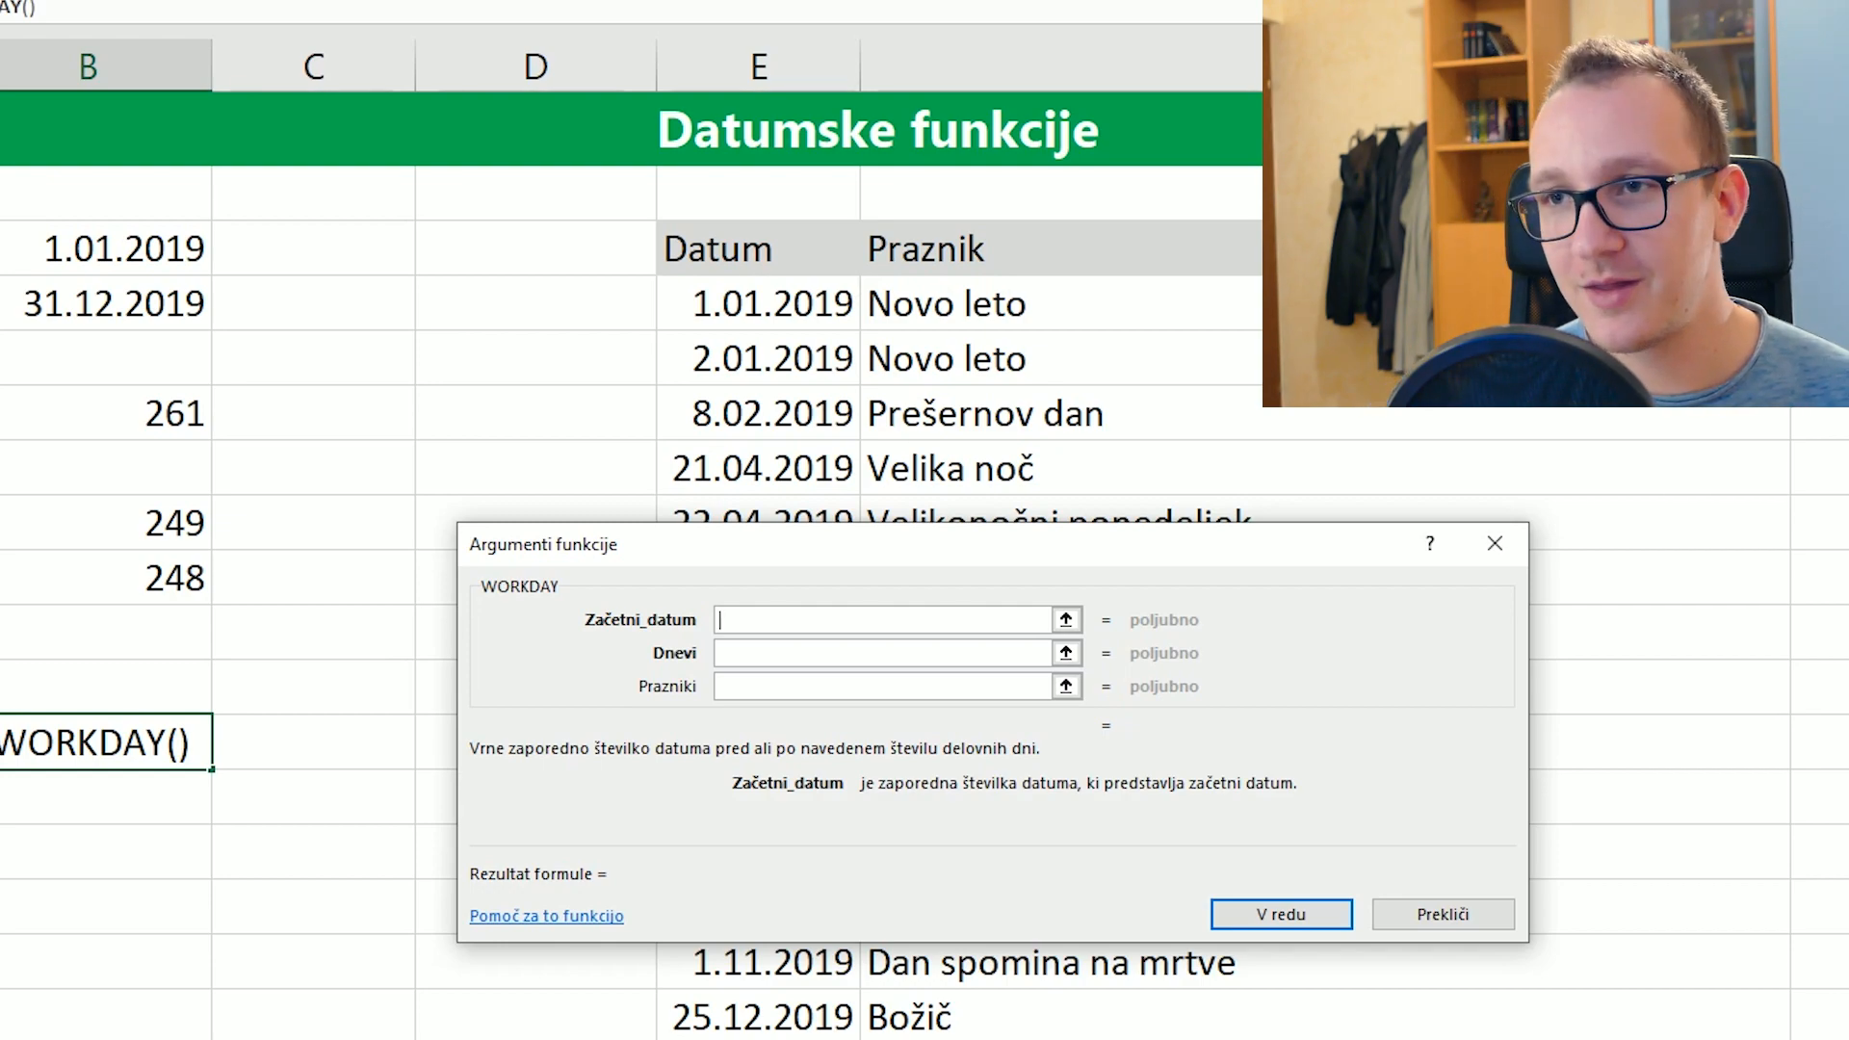
pyautogui.write('today()')
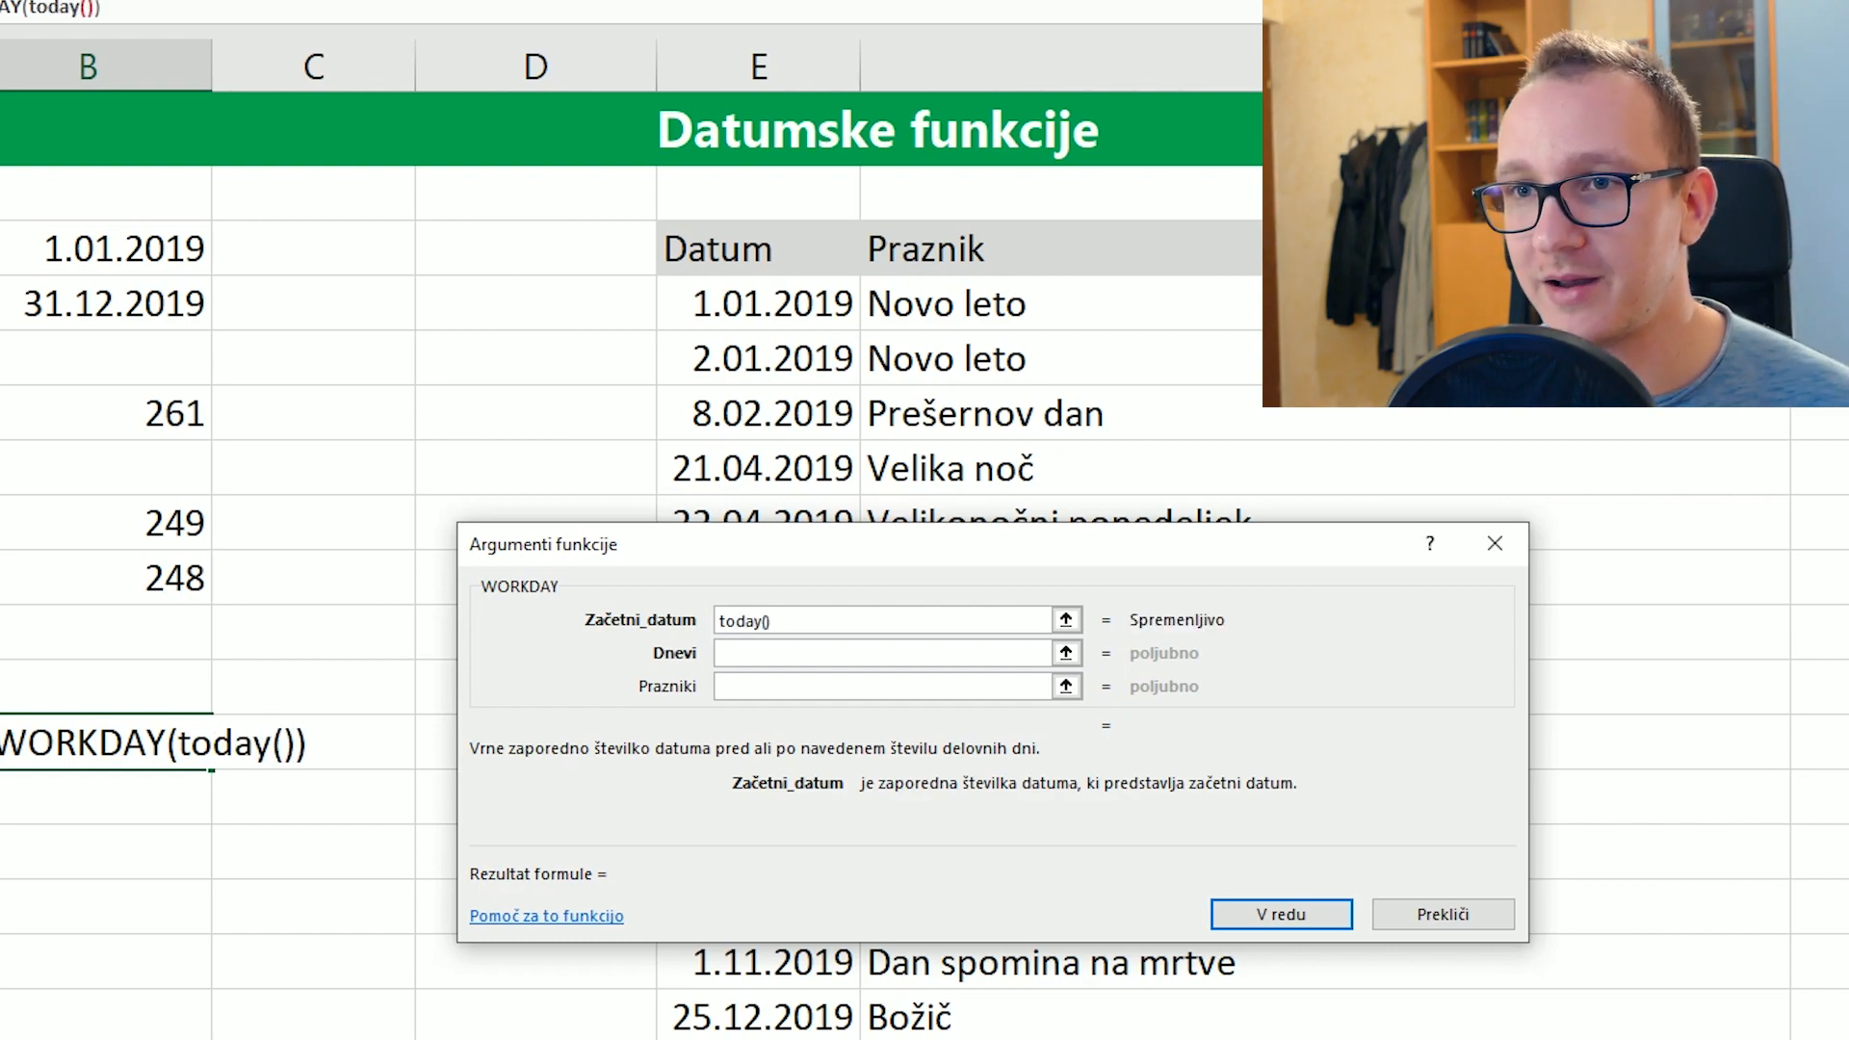
pyautogui.press('Tab')
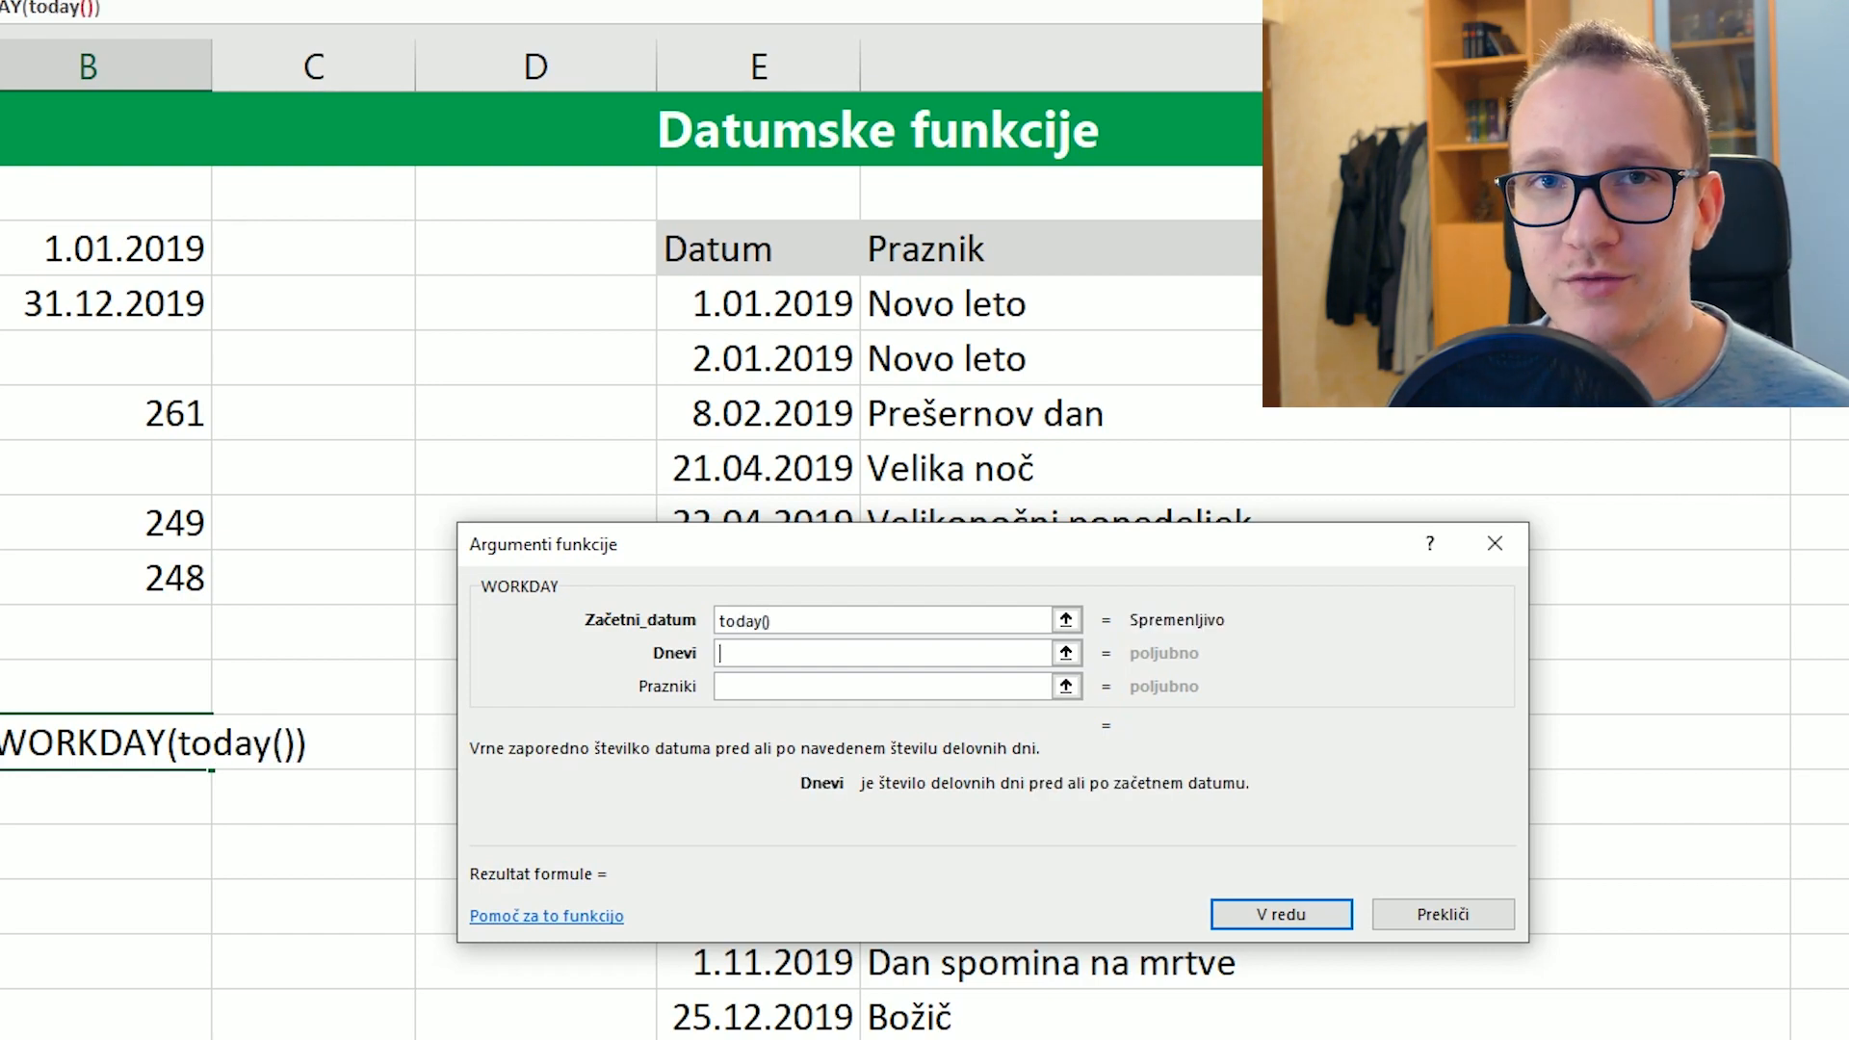
pyautogui.write('5')
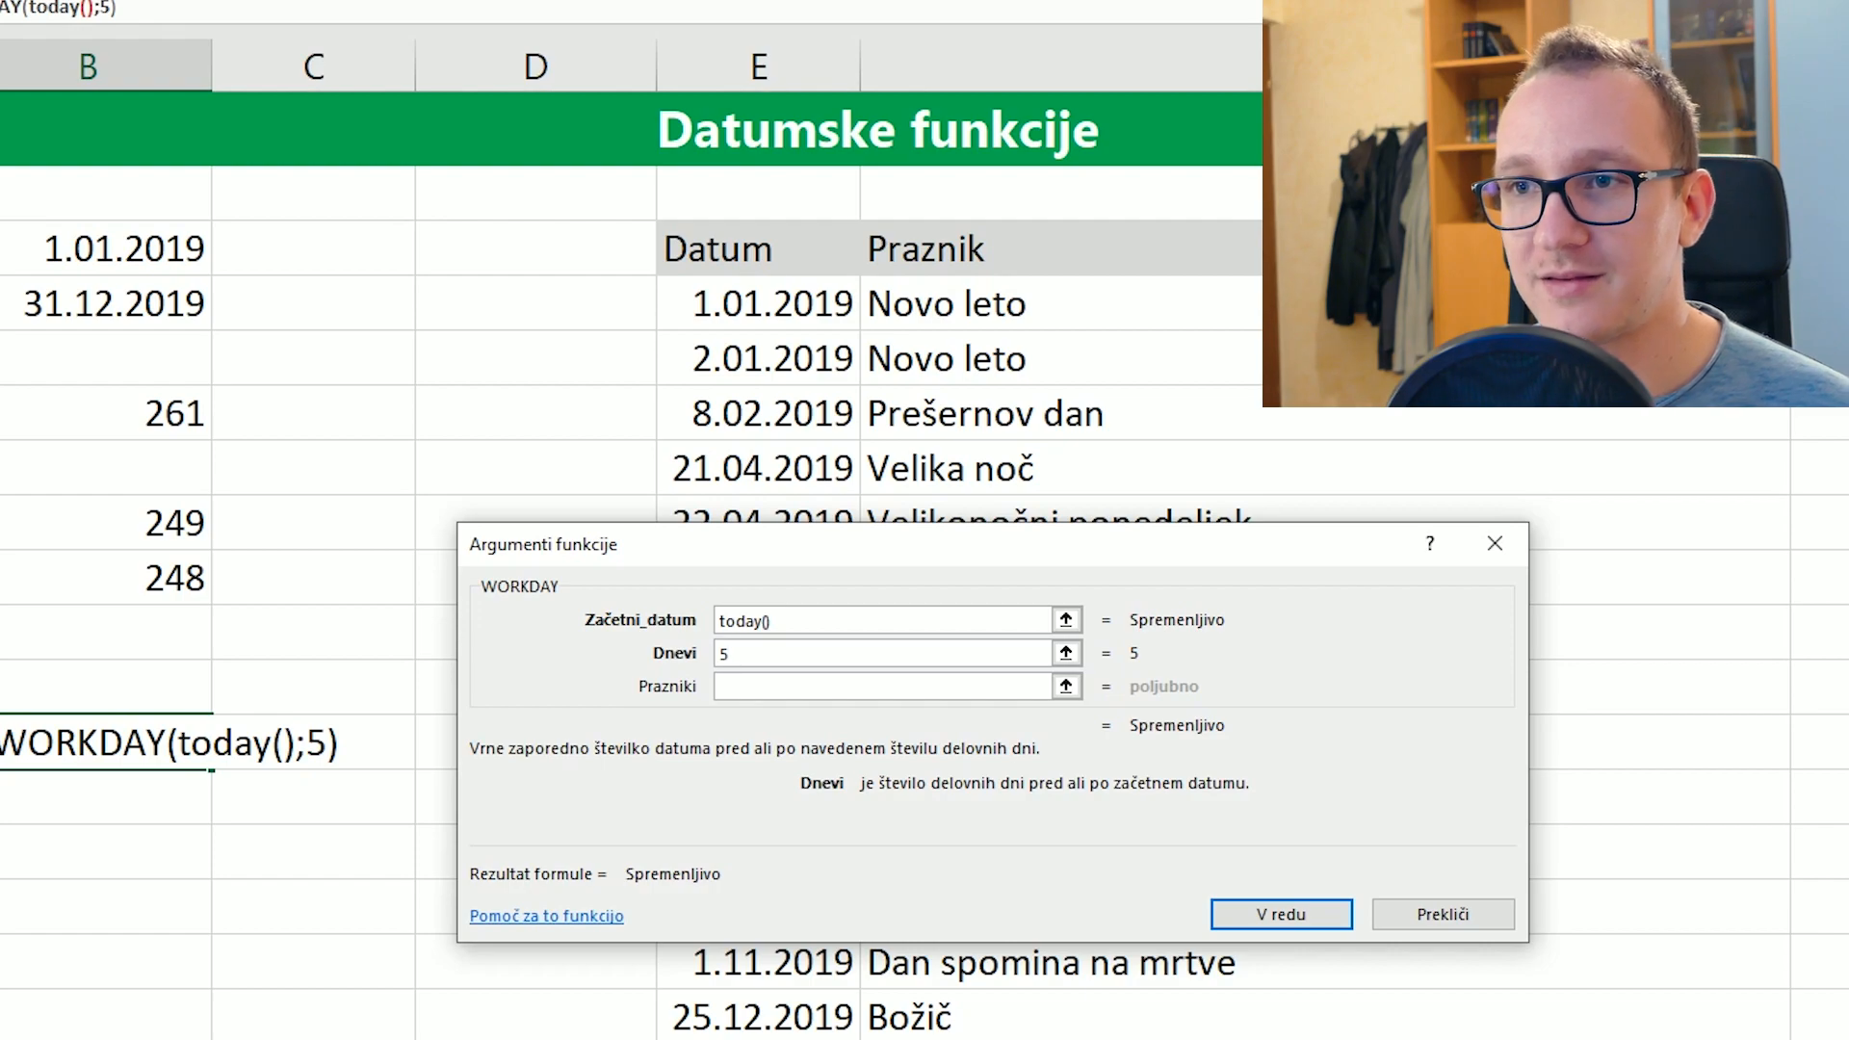
pyautogui.press('Tab')
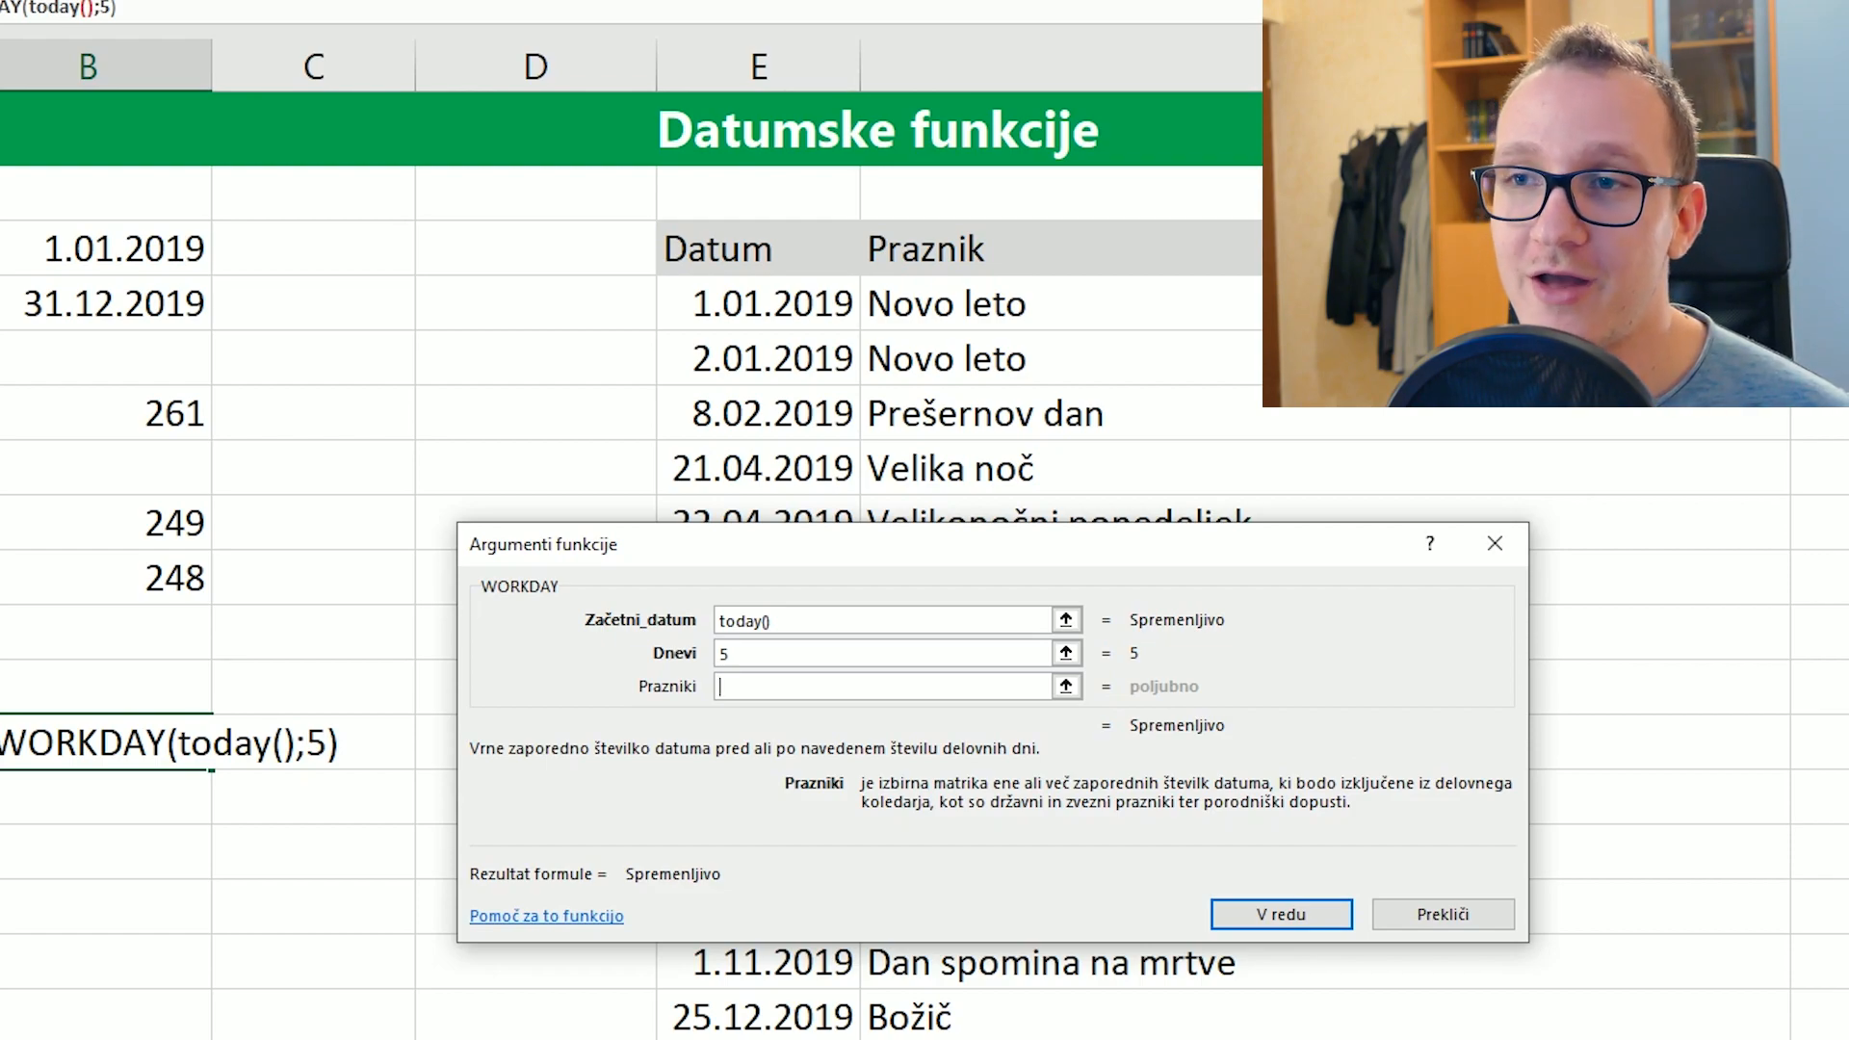
pyautogui.press('F3')
pyautogui.press('Return')
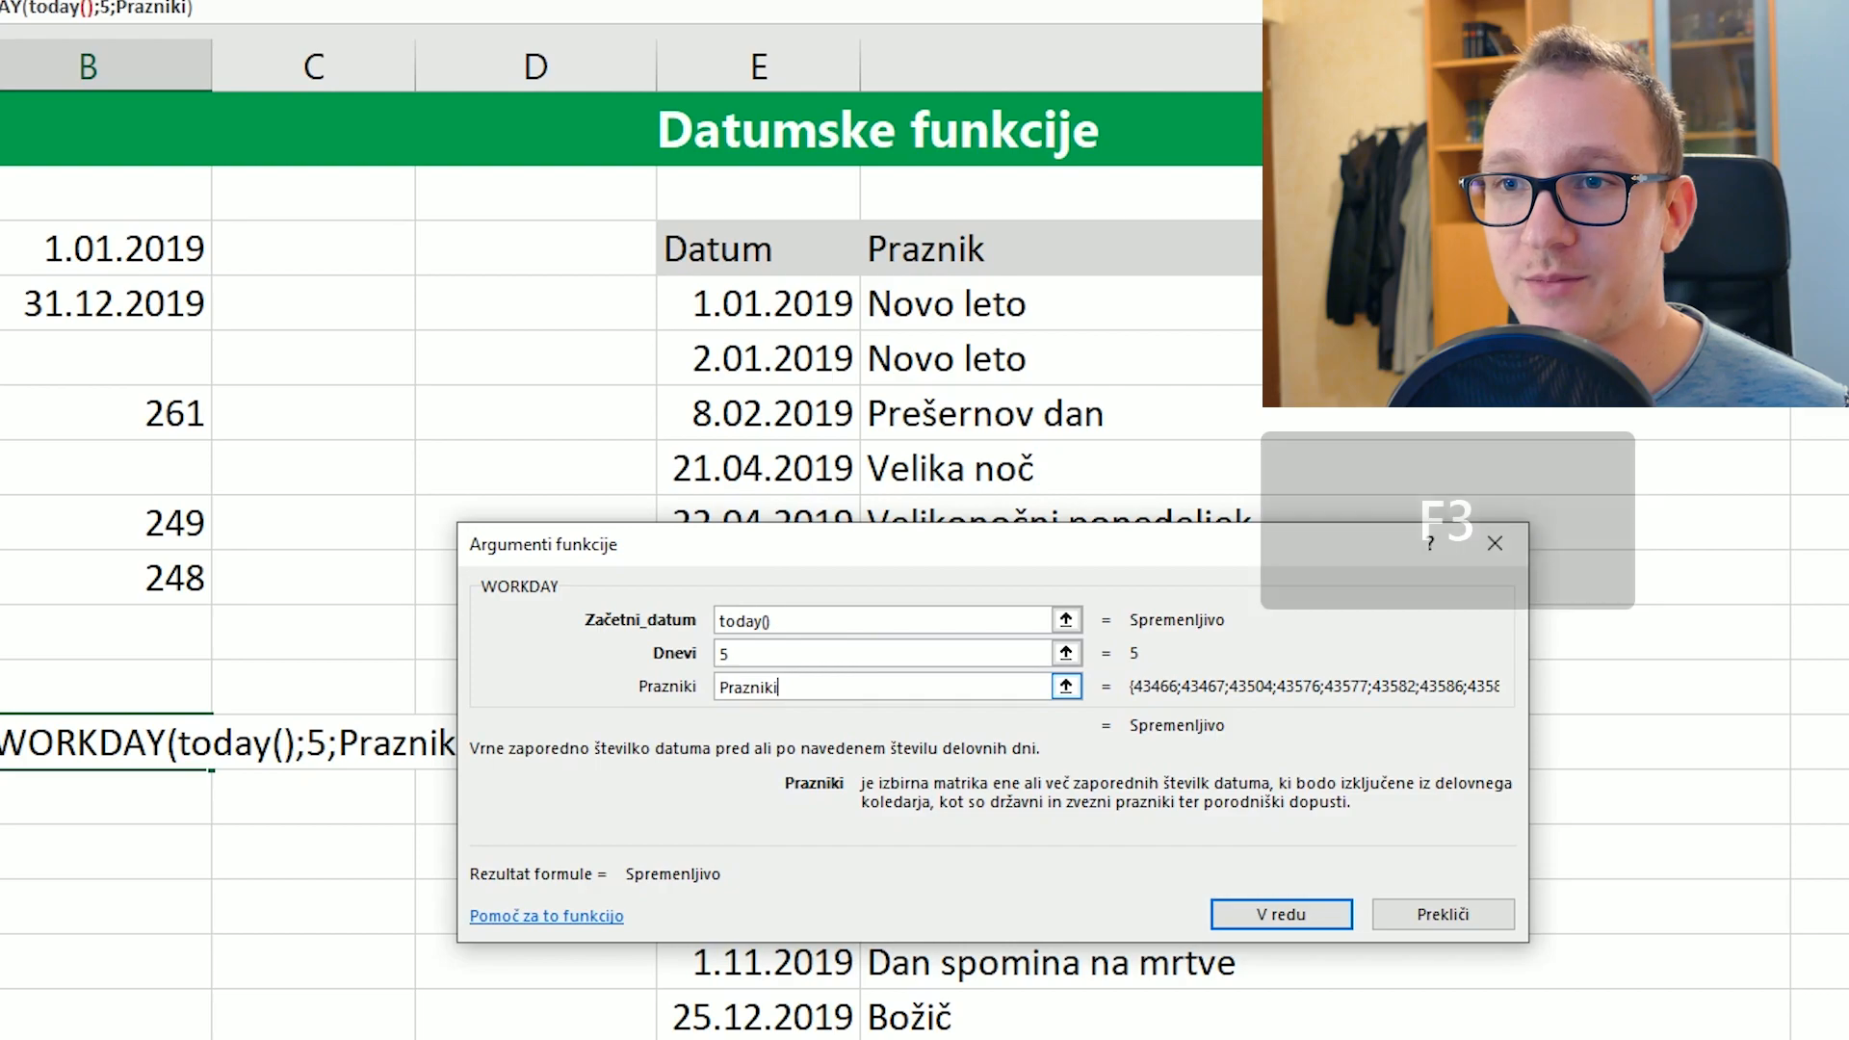
pyautogui.press('Return')
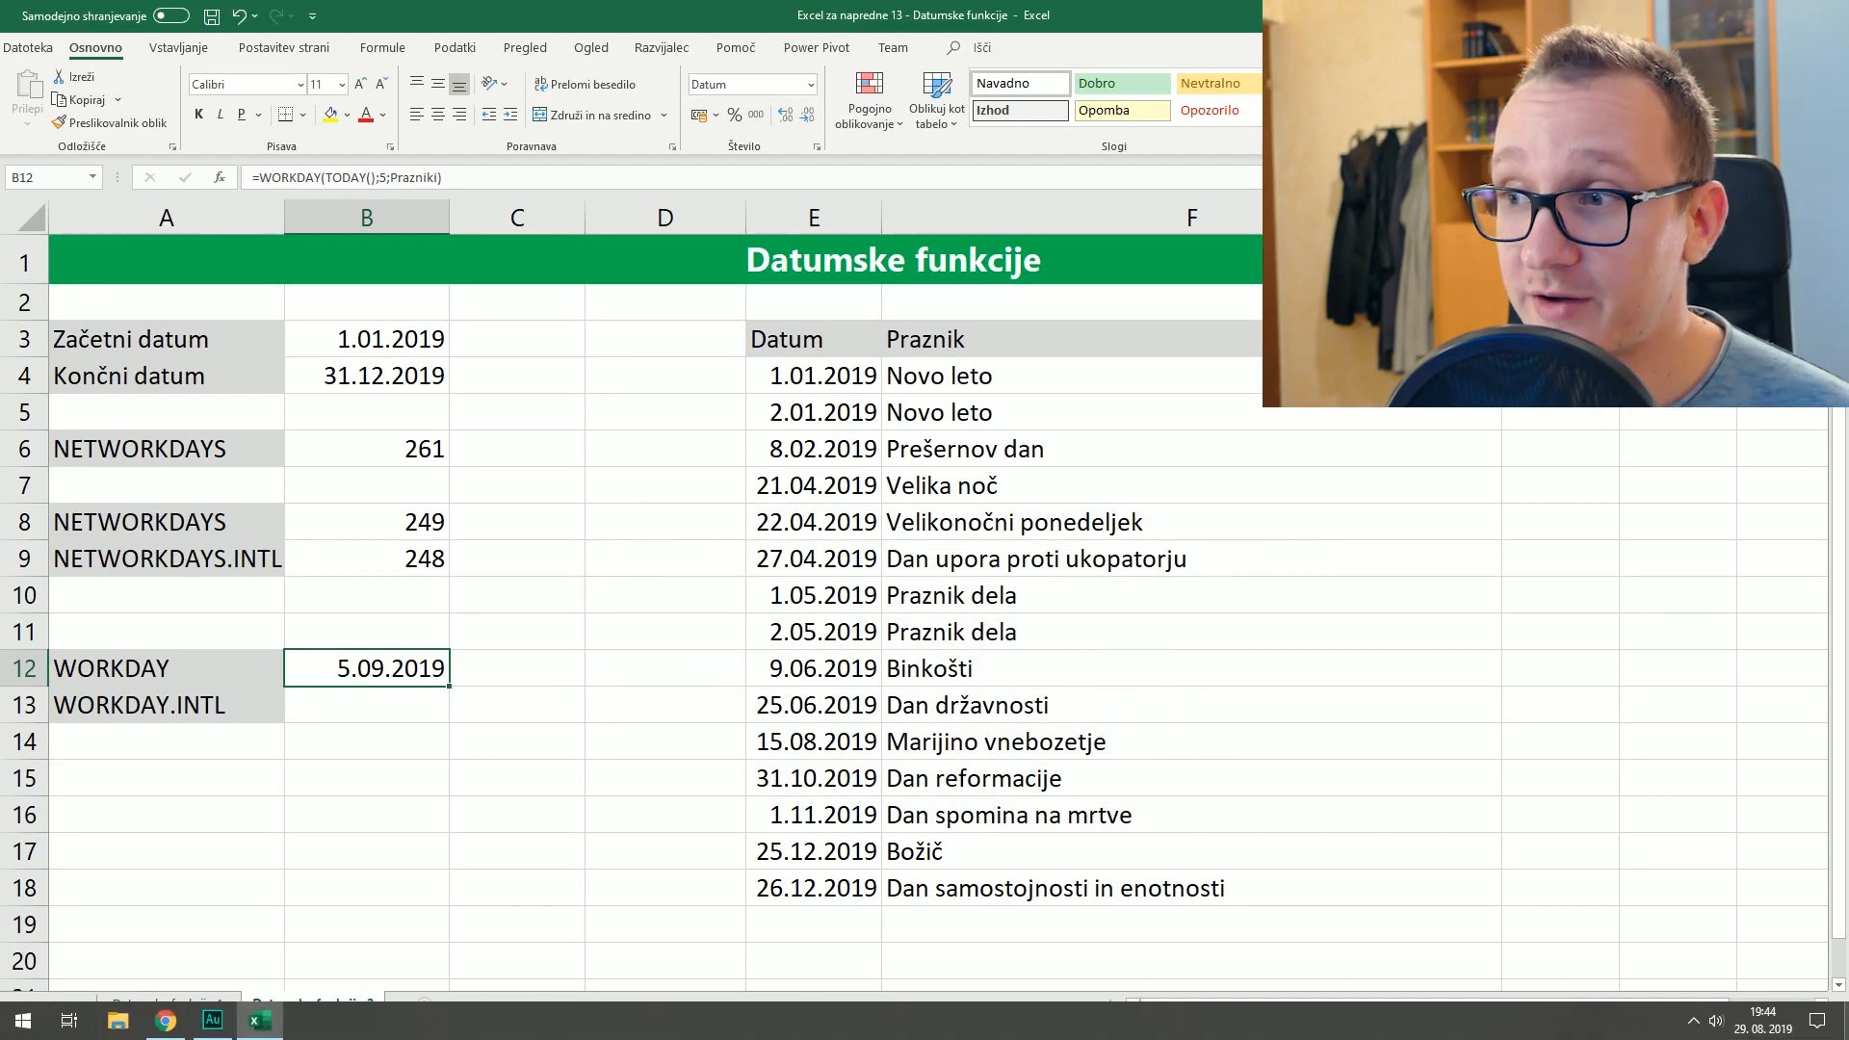
pyautogui.click(1762, 1021)
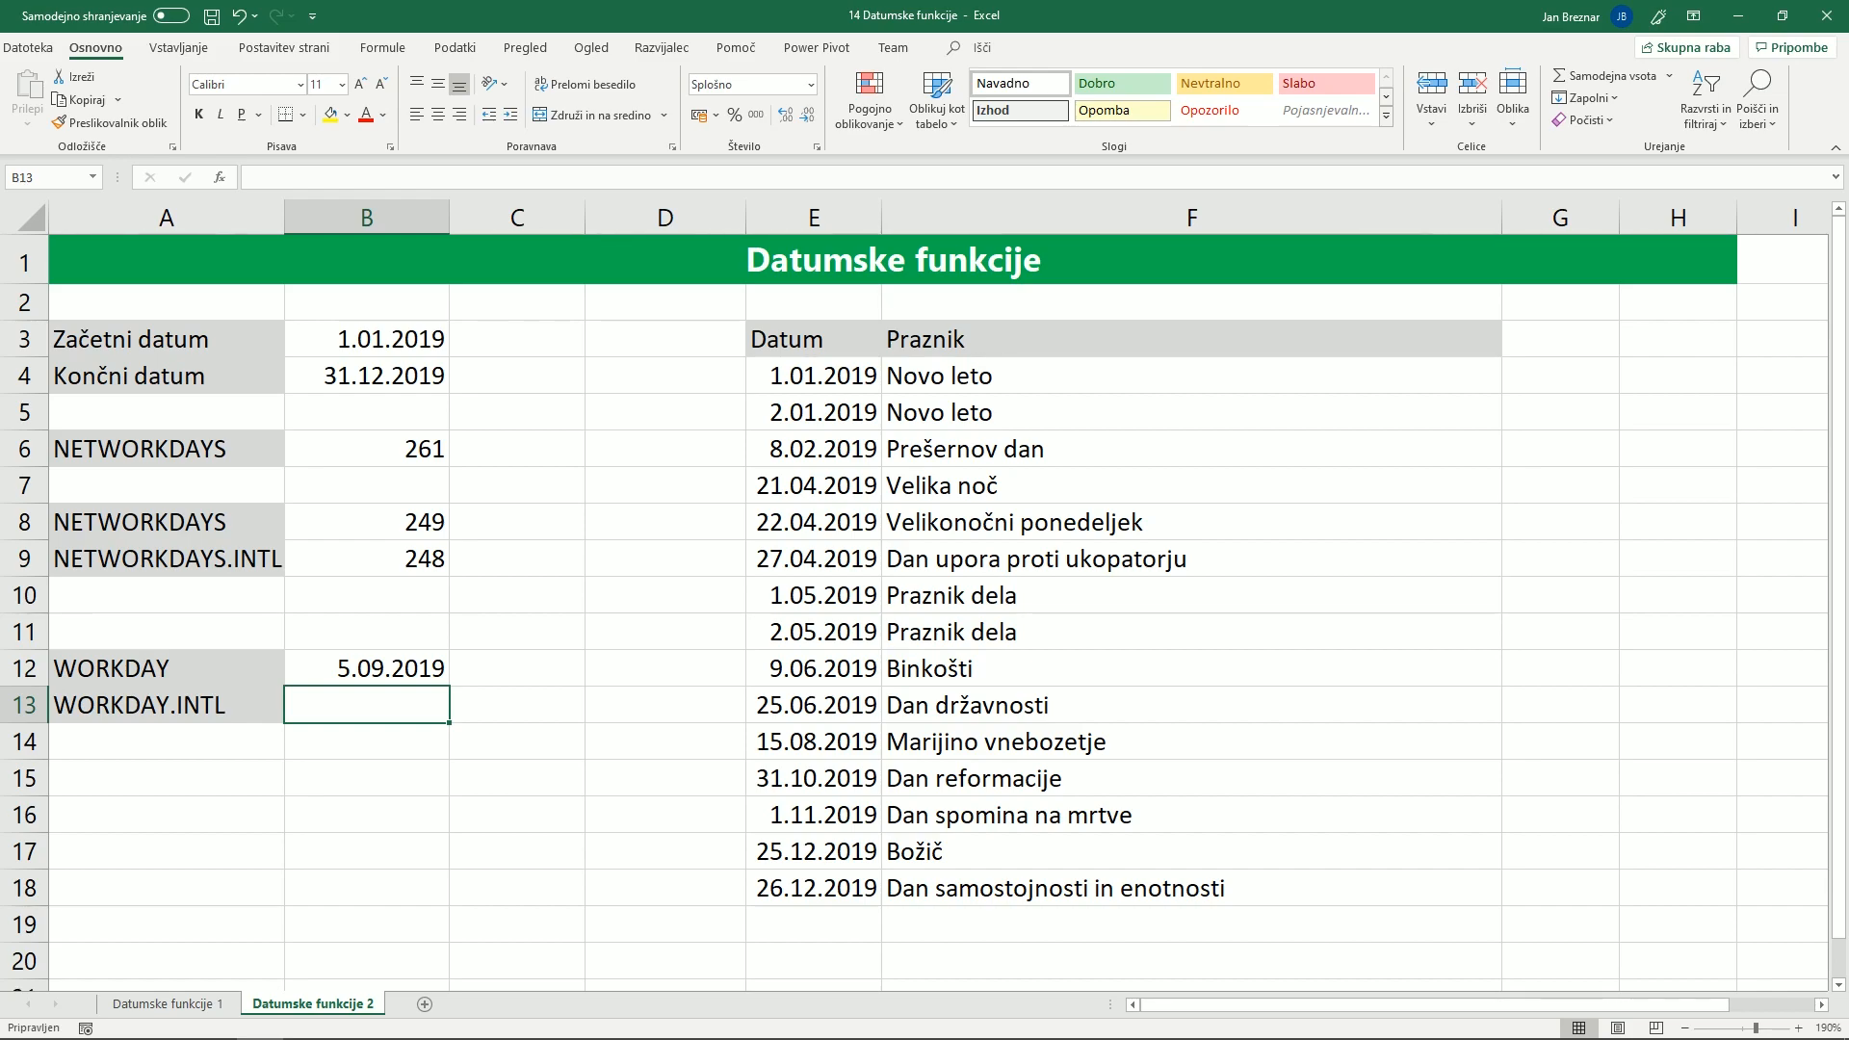
pyautogui.click(367, 559)
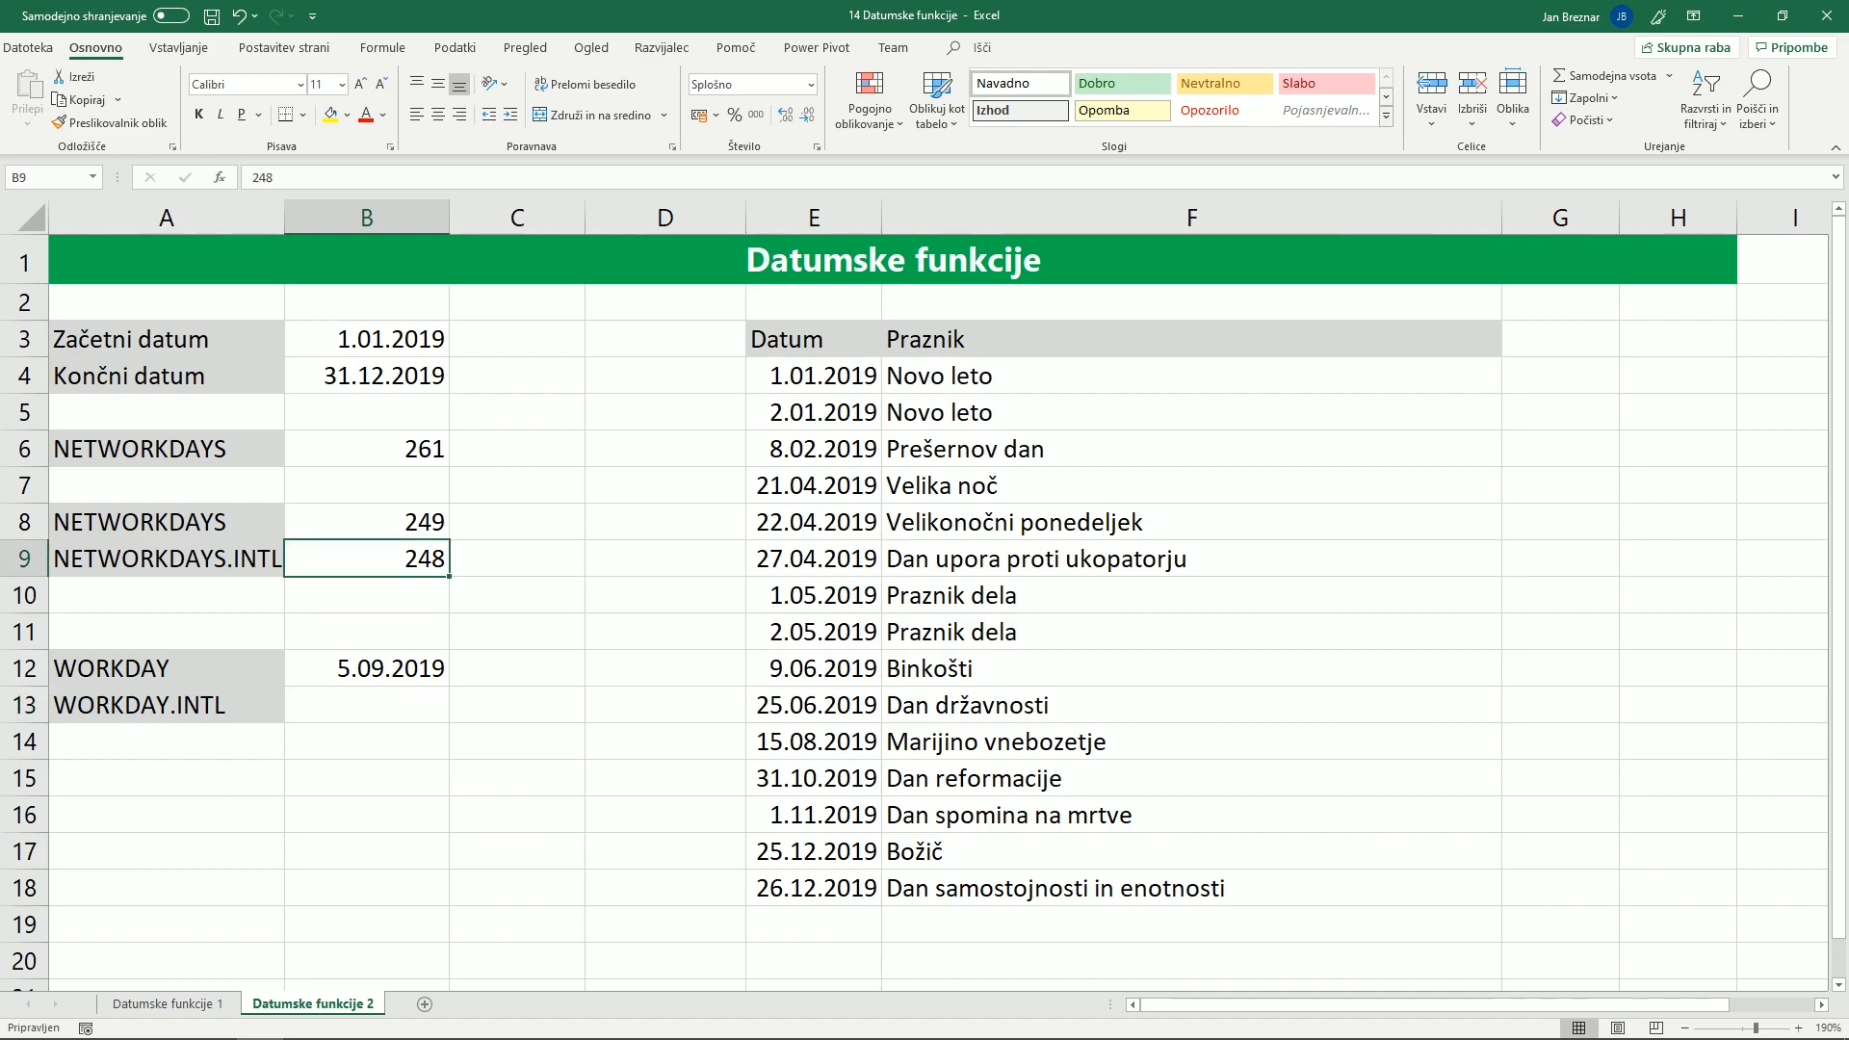
pyautogui.click(366, 705)
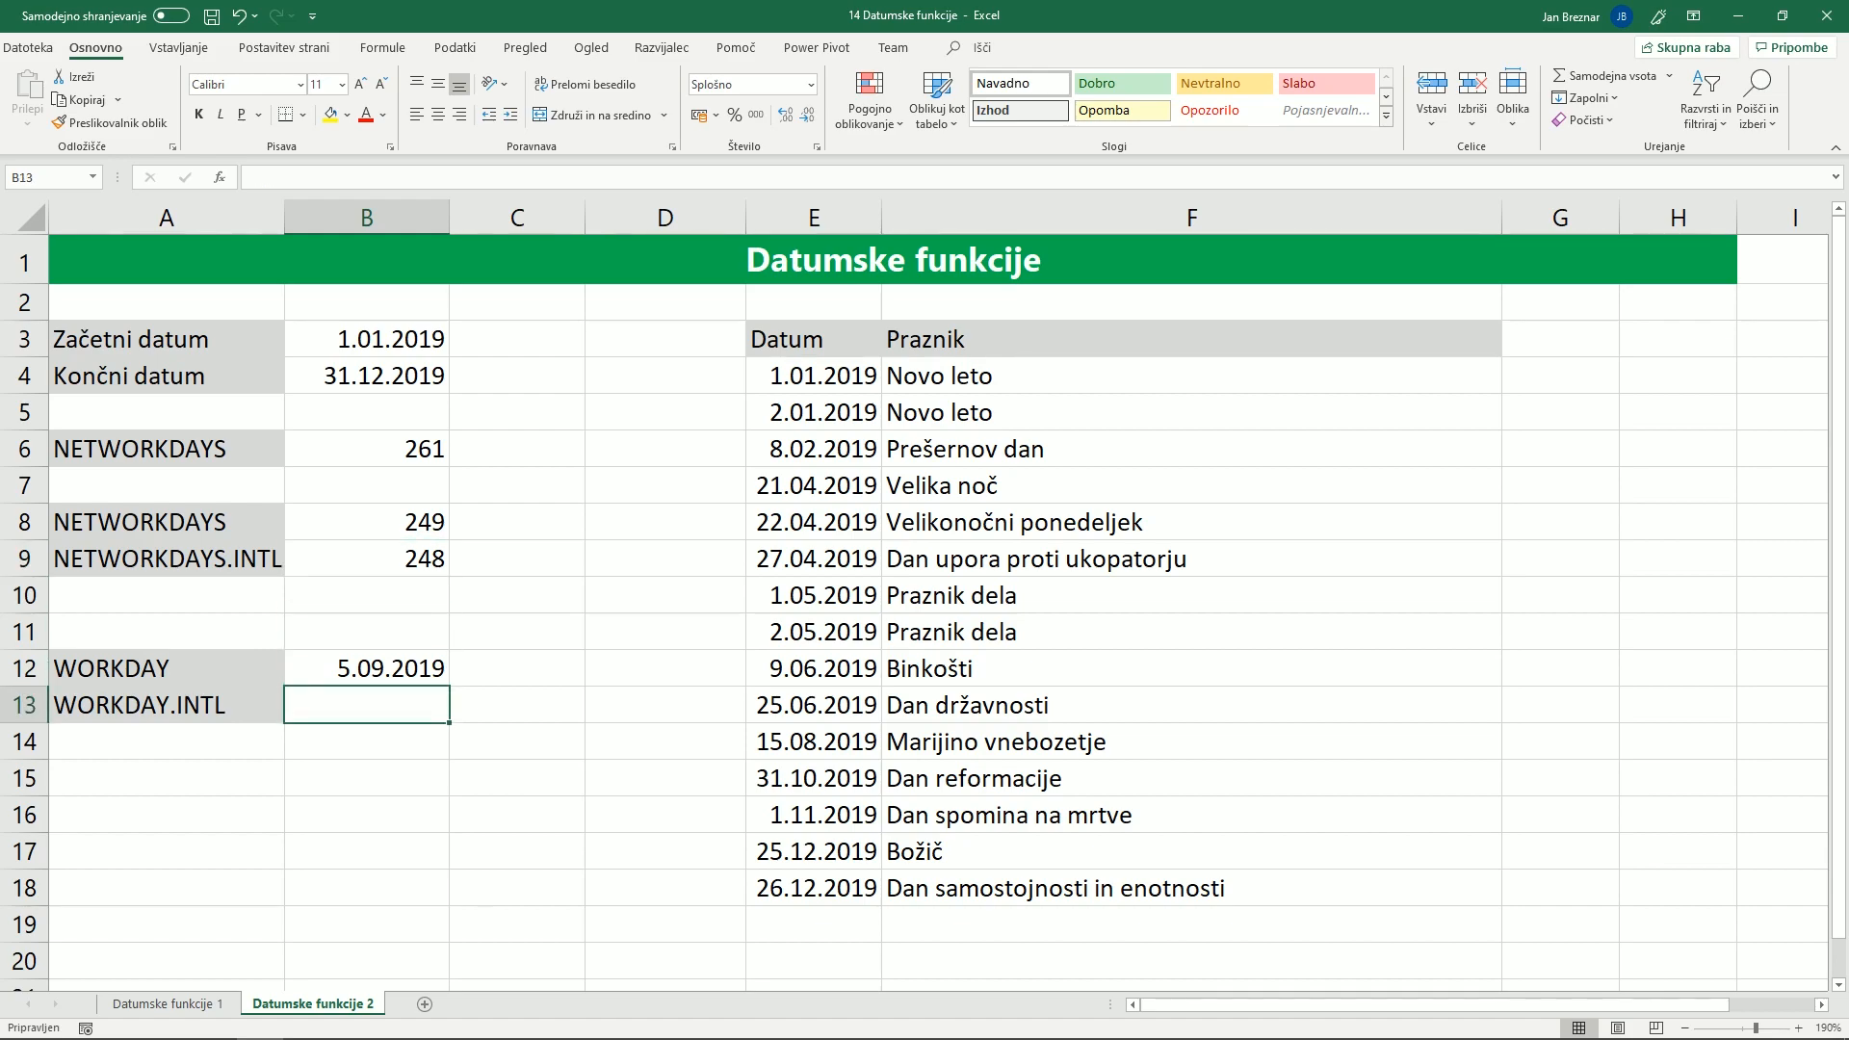
pyautogui.click(368, 670)
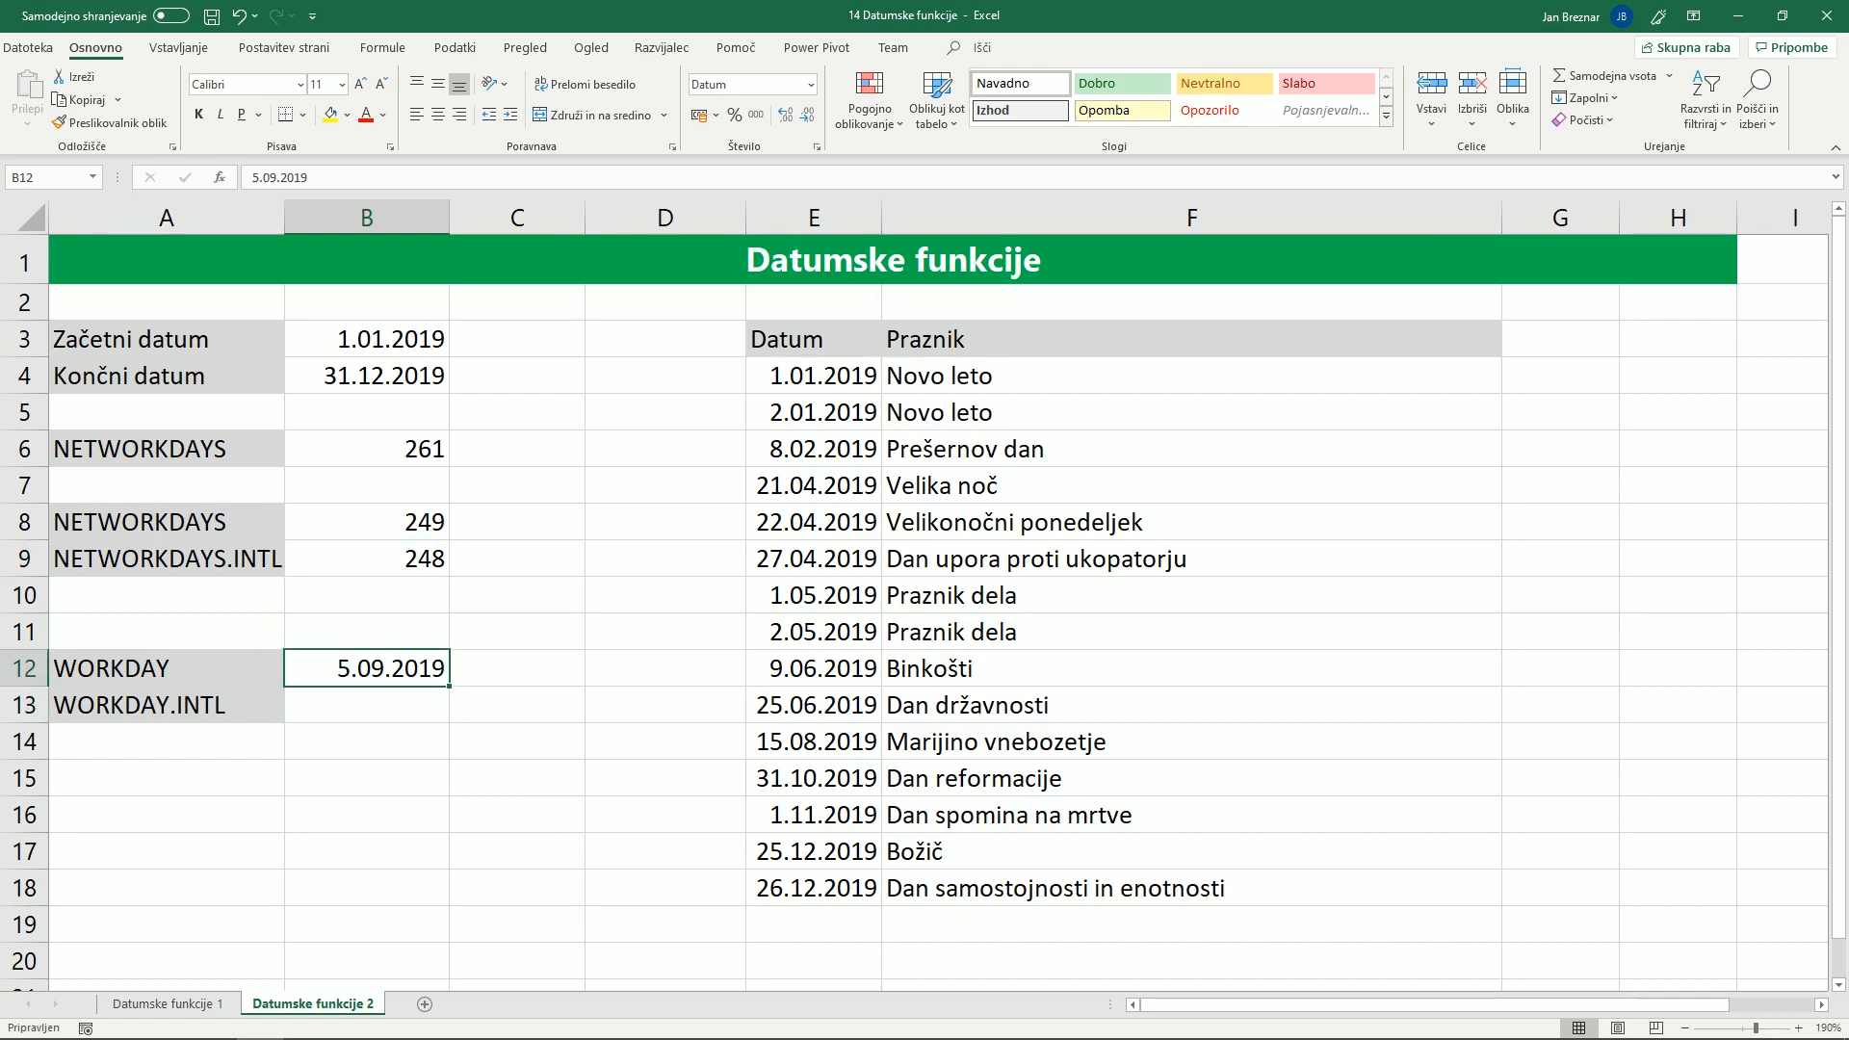
# Start a WORKDAY.INTL formula in B13 with B3 as the start date and 5 days, up to the weekend argument
pyautogui.click(367, 705)
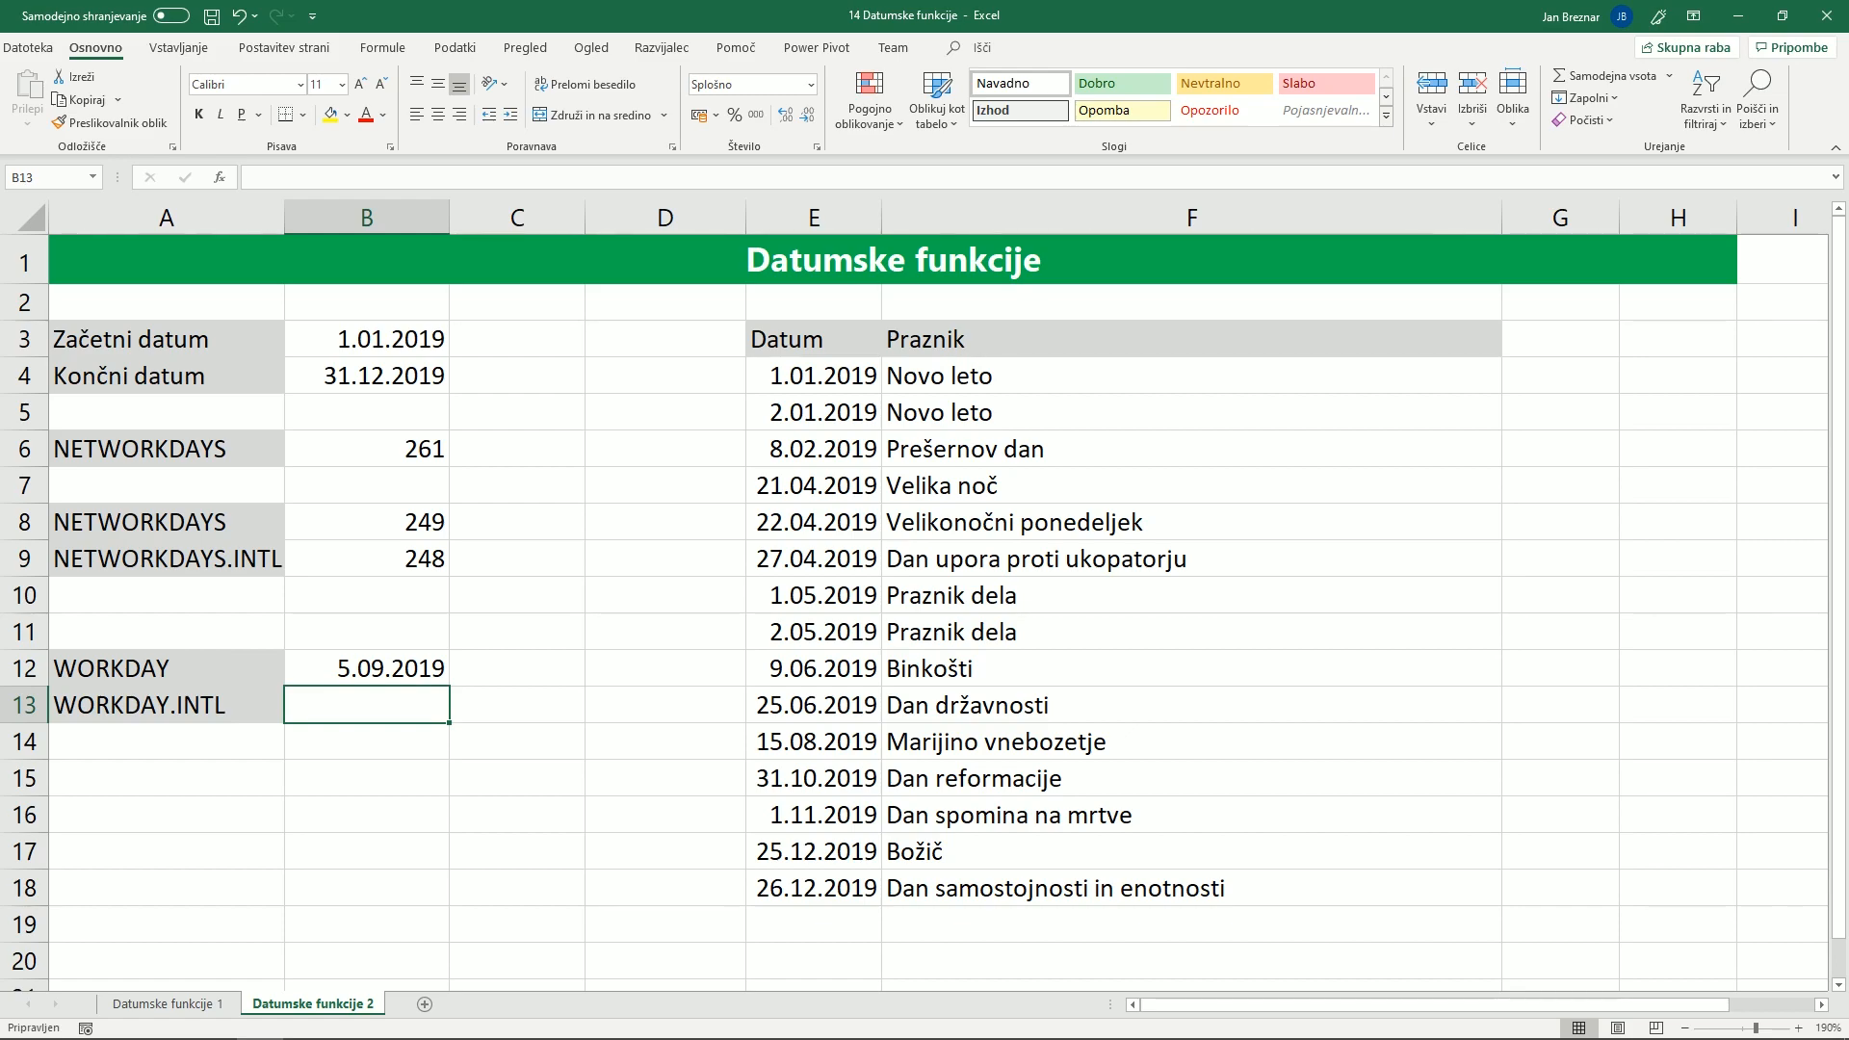
pyautogui.write('=')
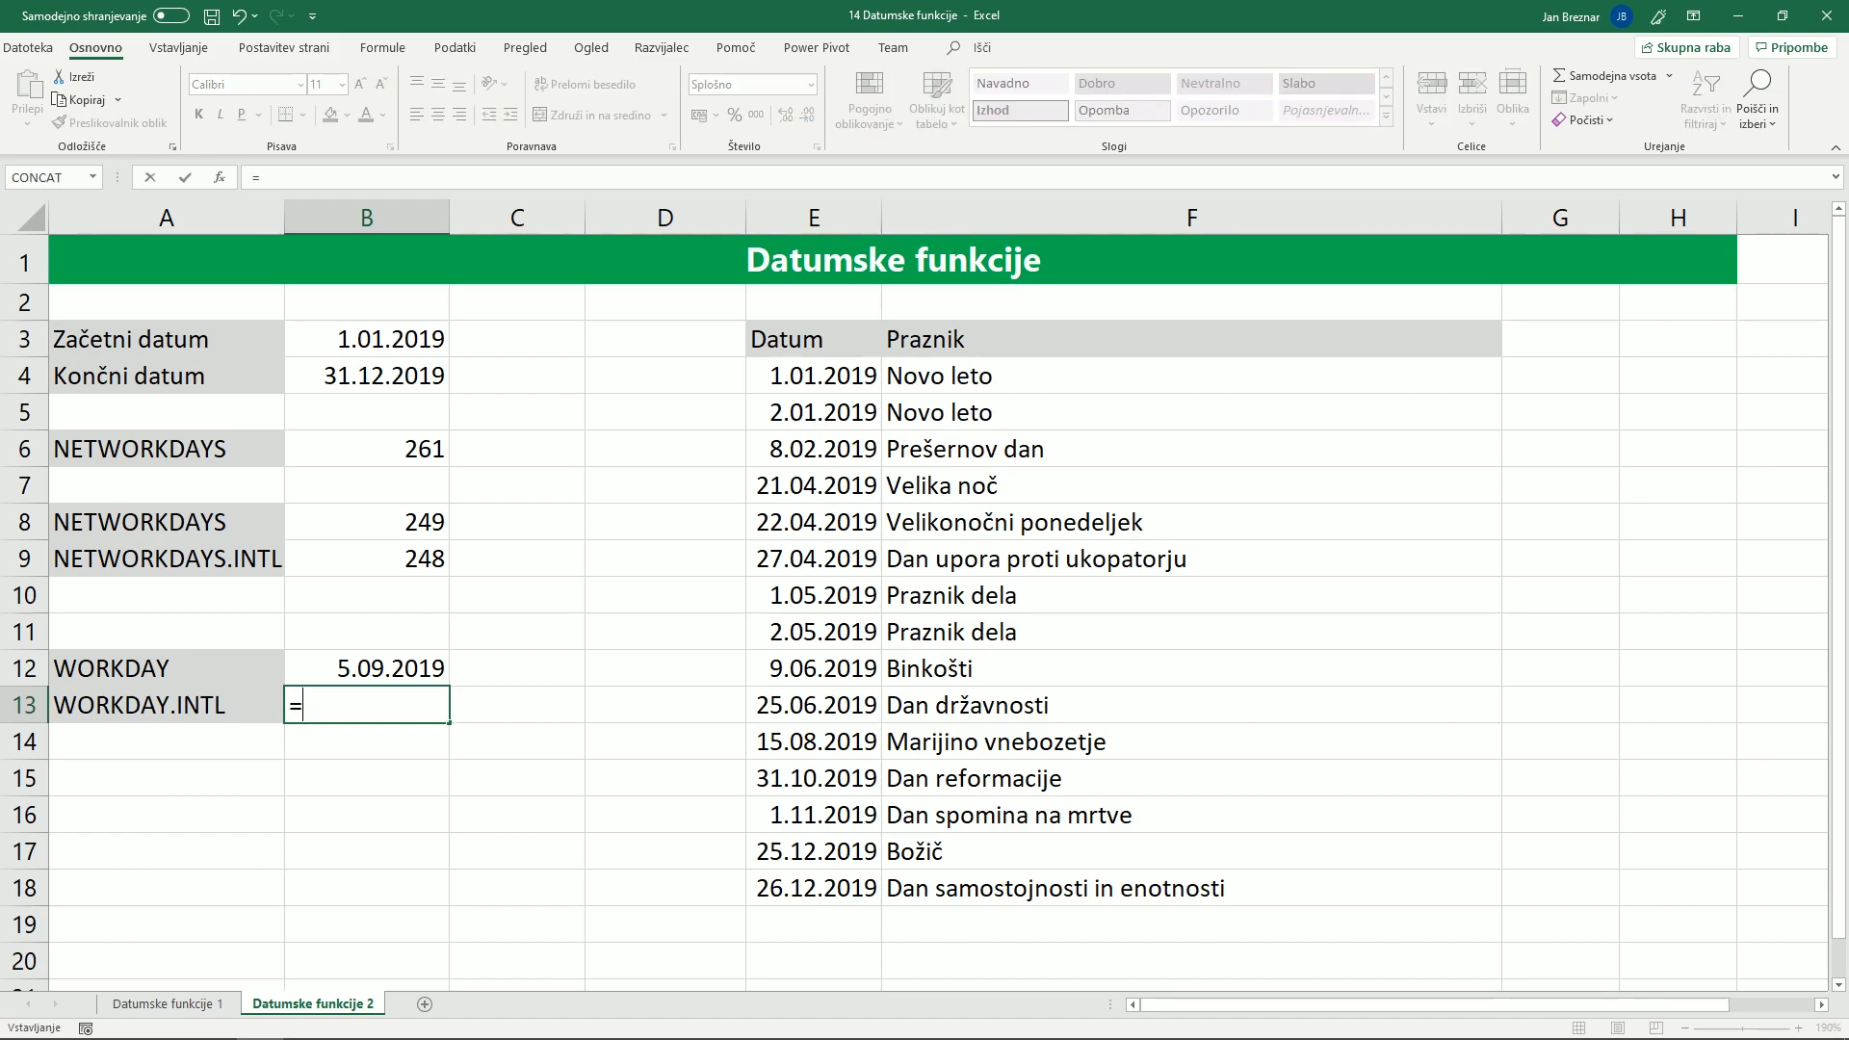
pyautogui.write('wor')
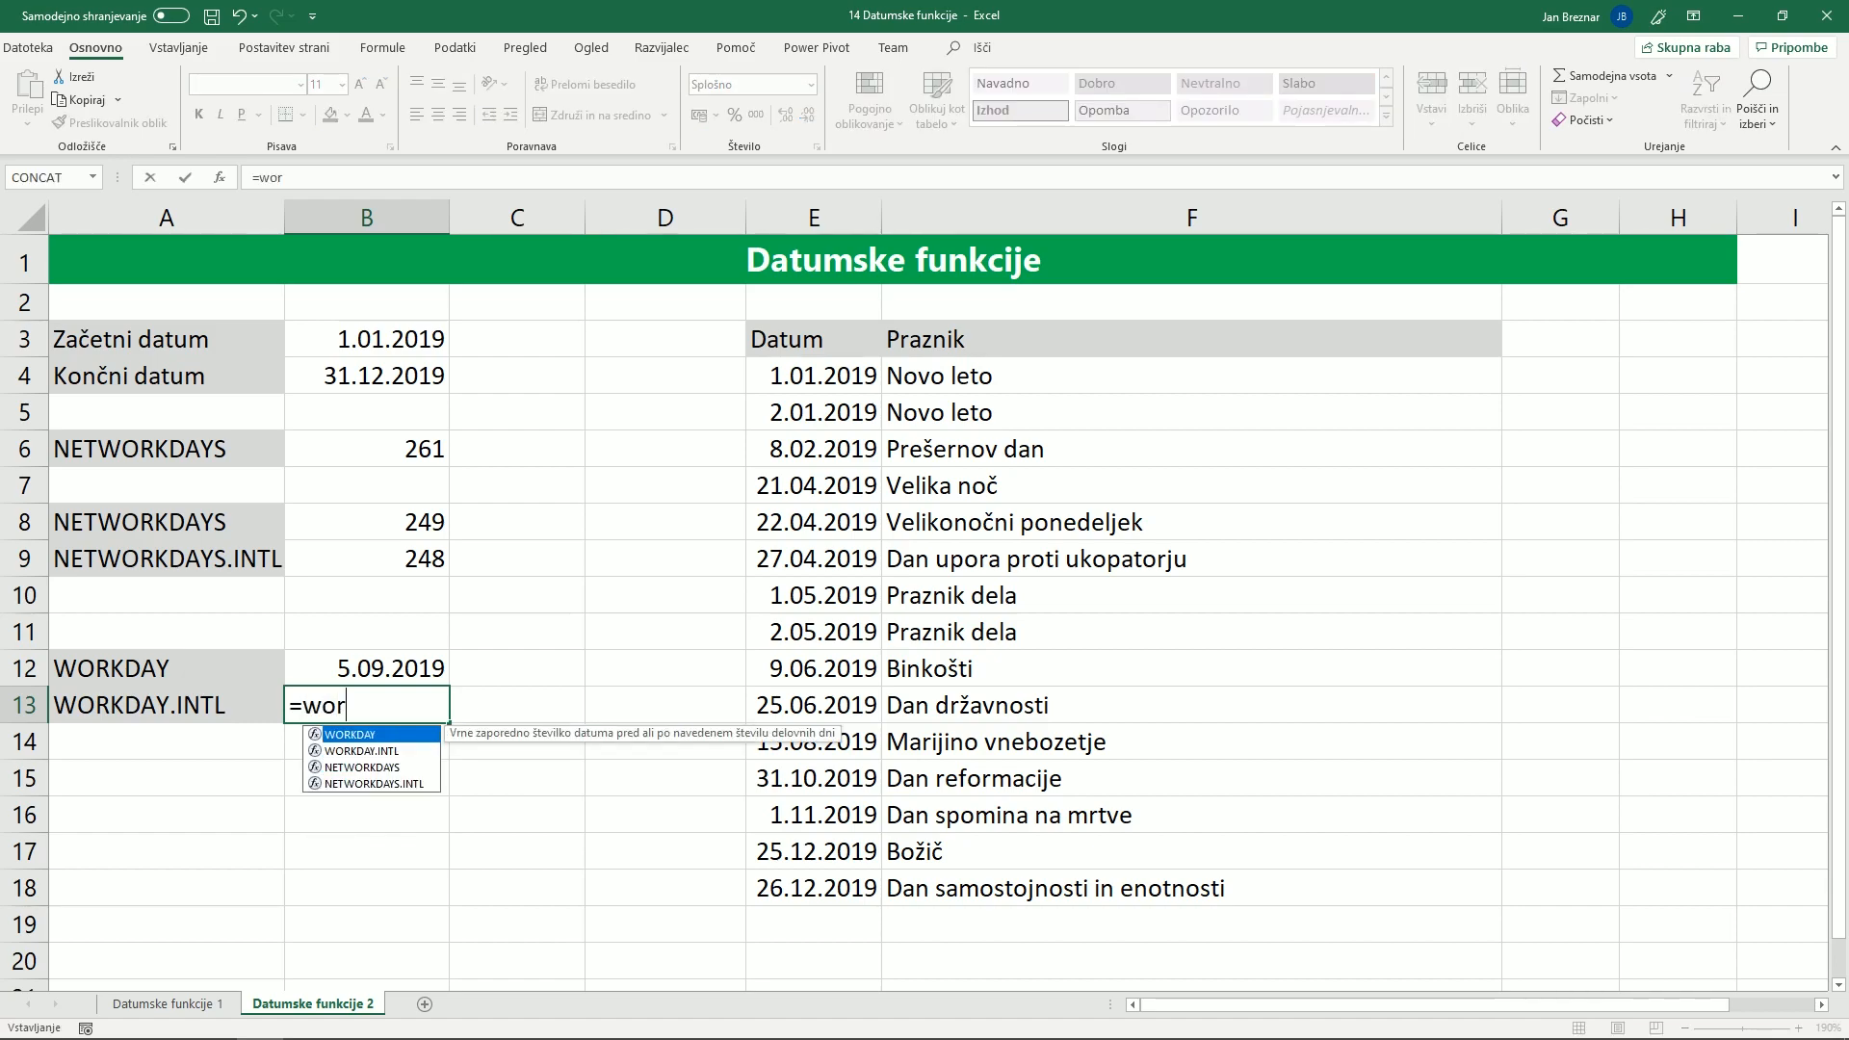
pyautogui.press('Down')
pyautogui.press('Tab')
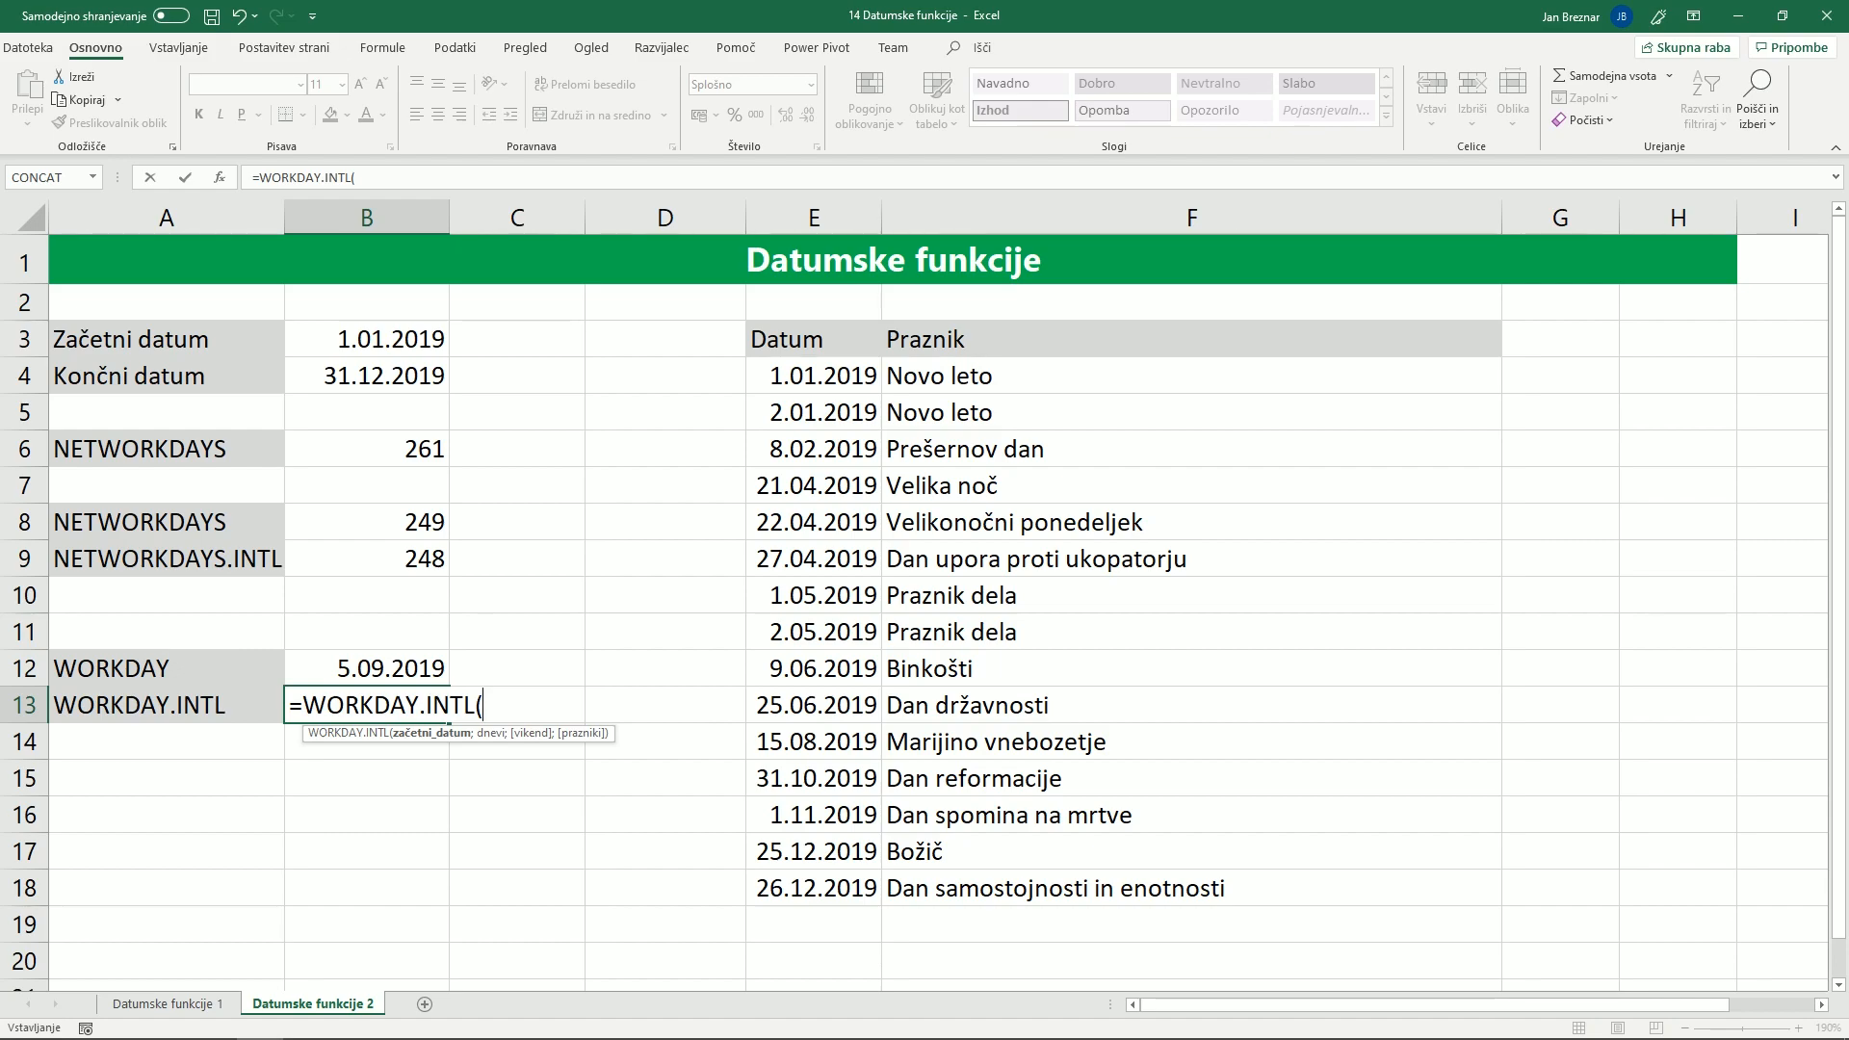
pyautogui.click(367, 340)
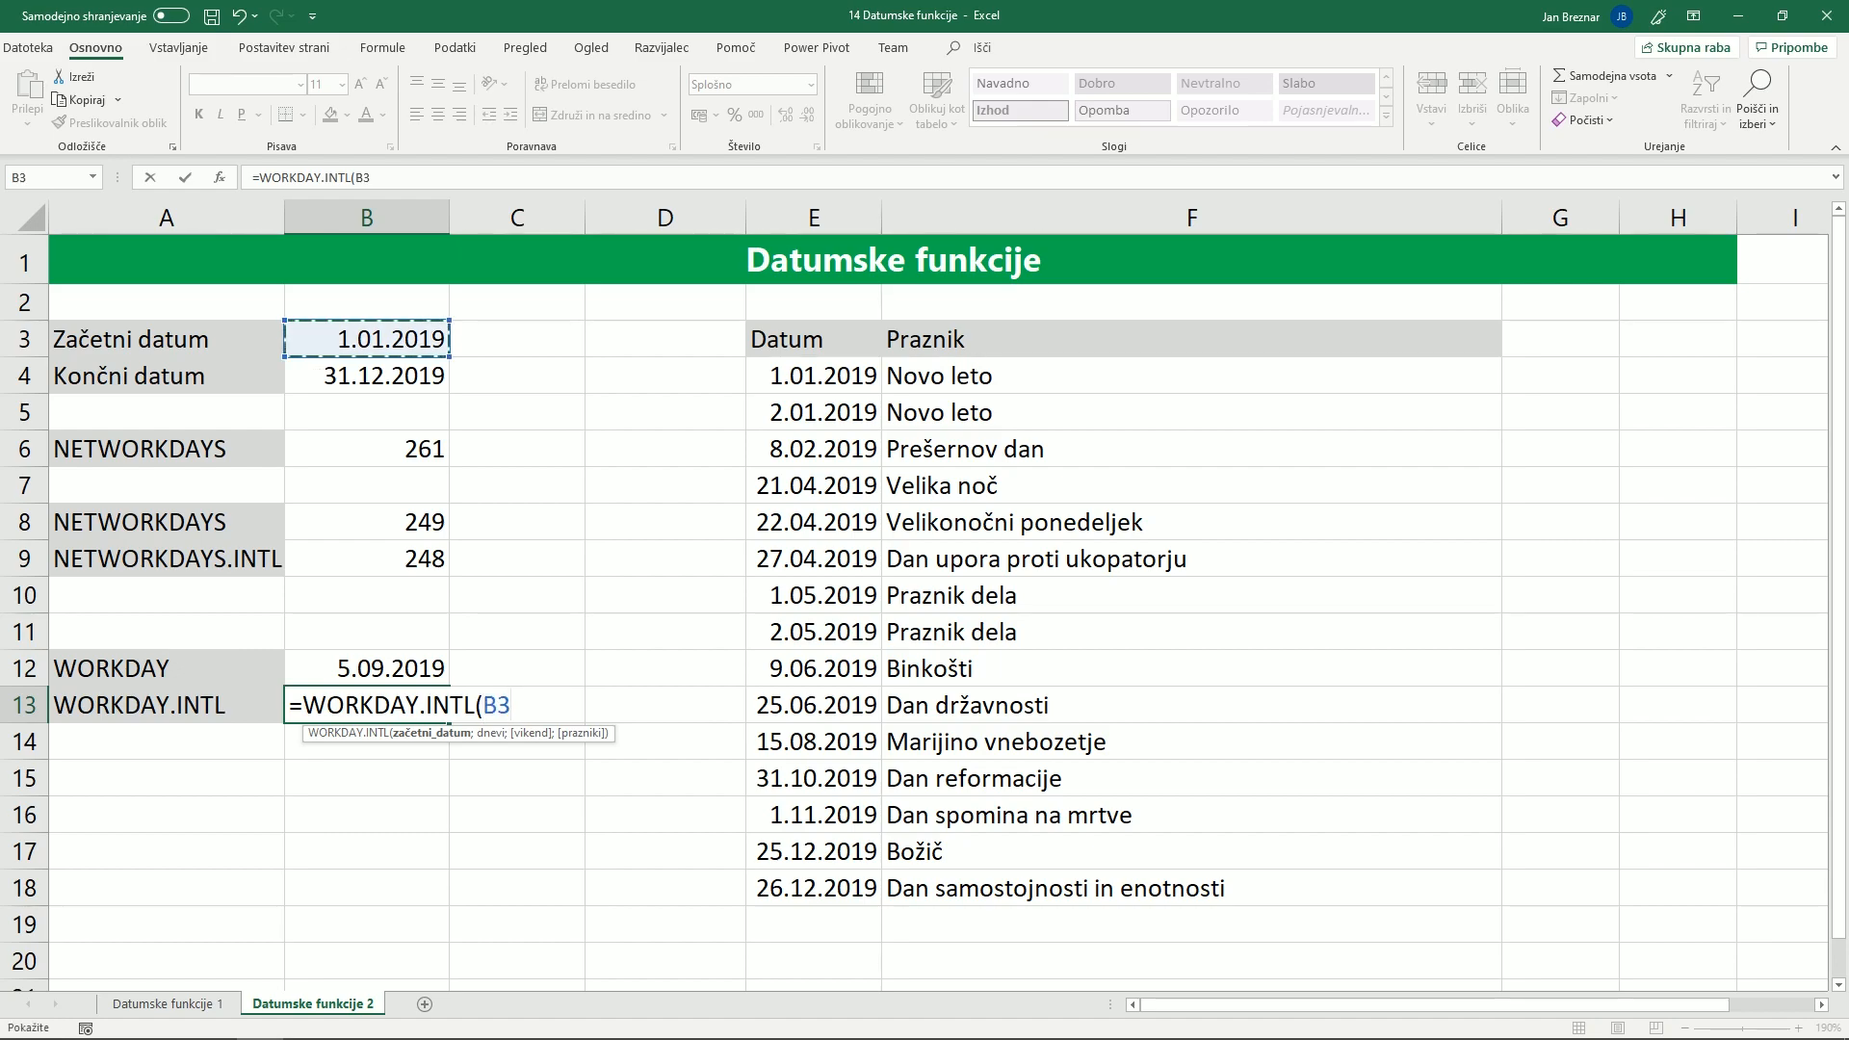
pyautogui.write(';')
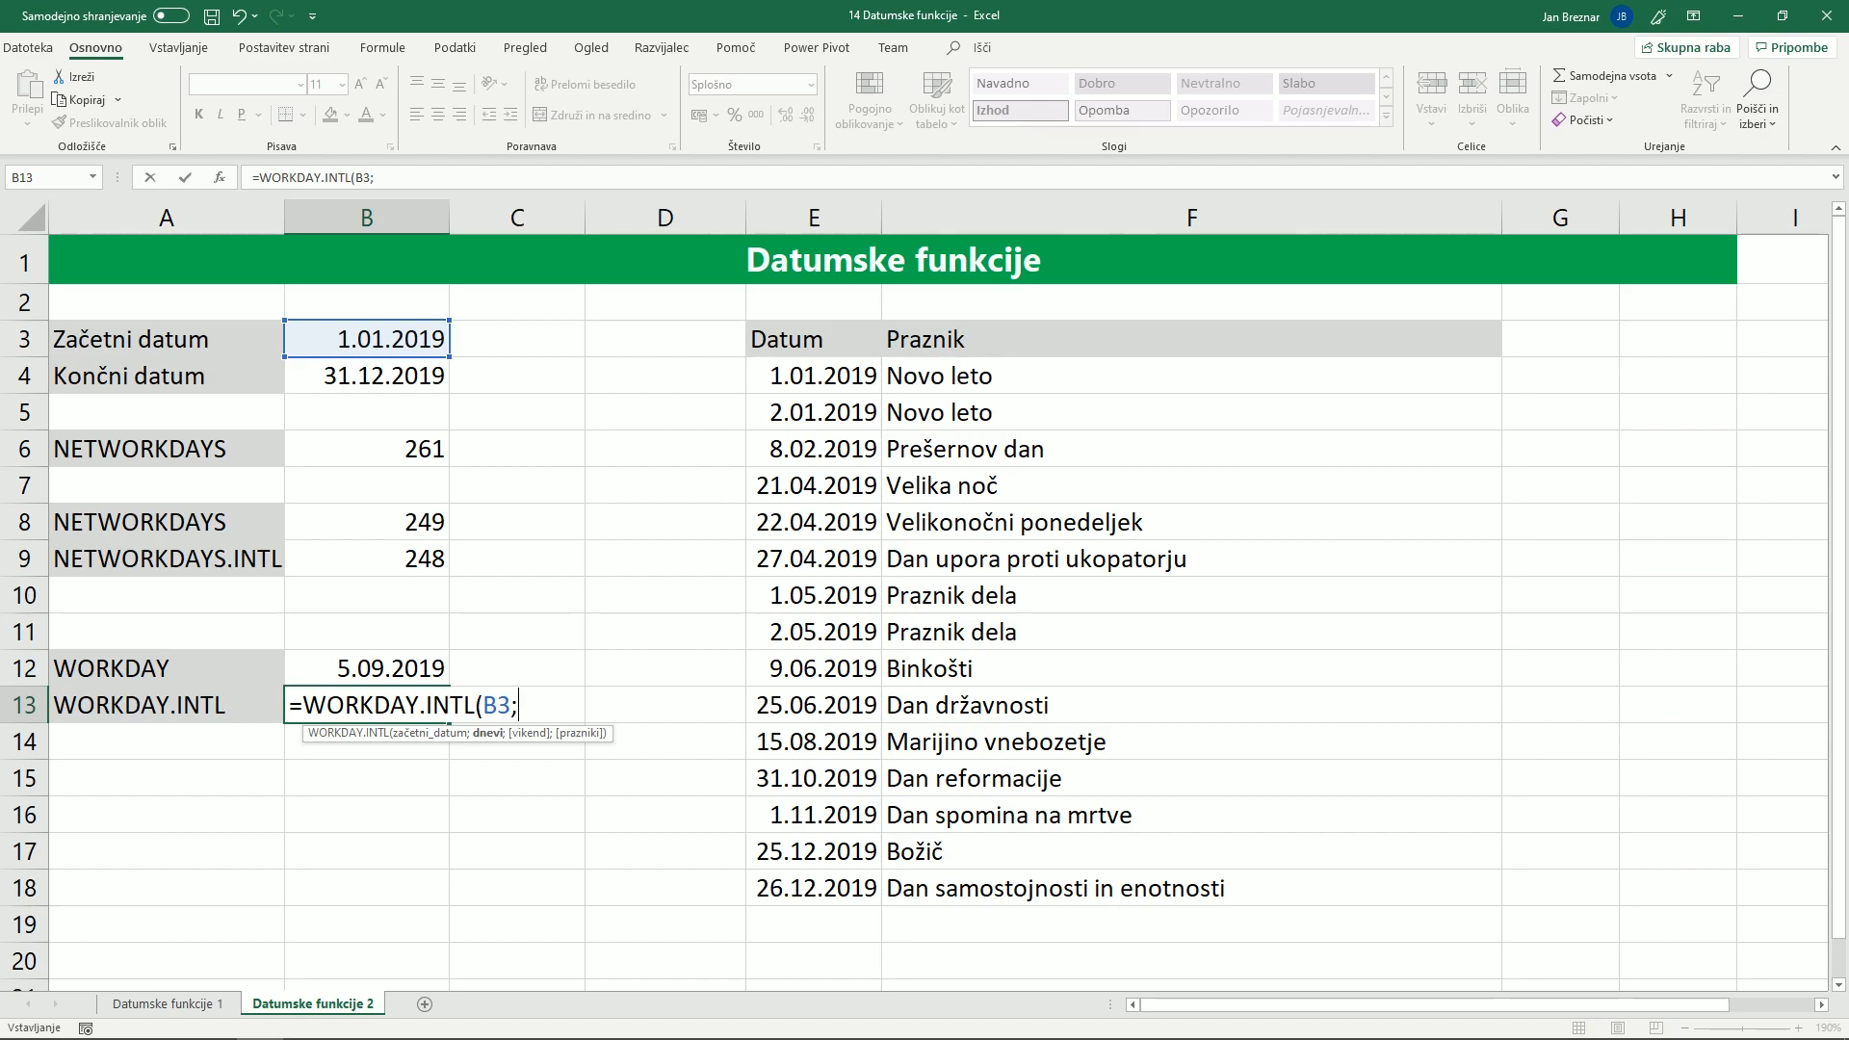
pyautogui.write('5;')
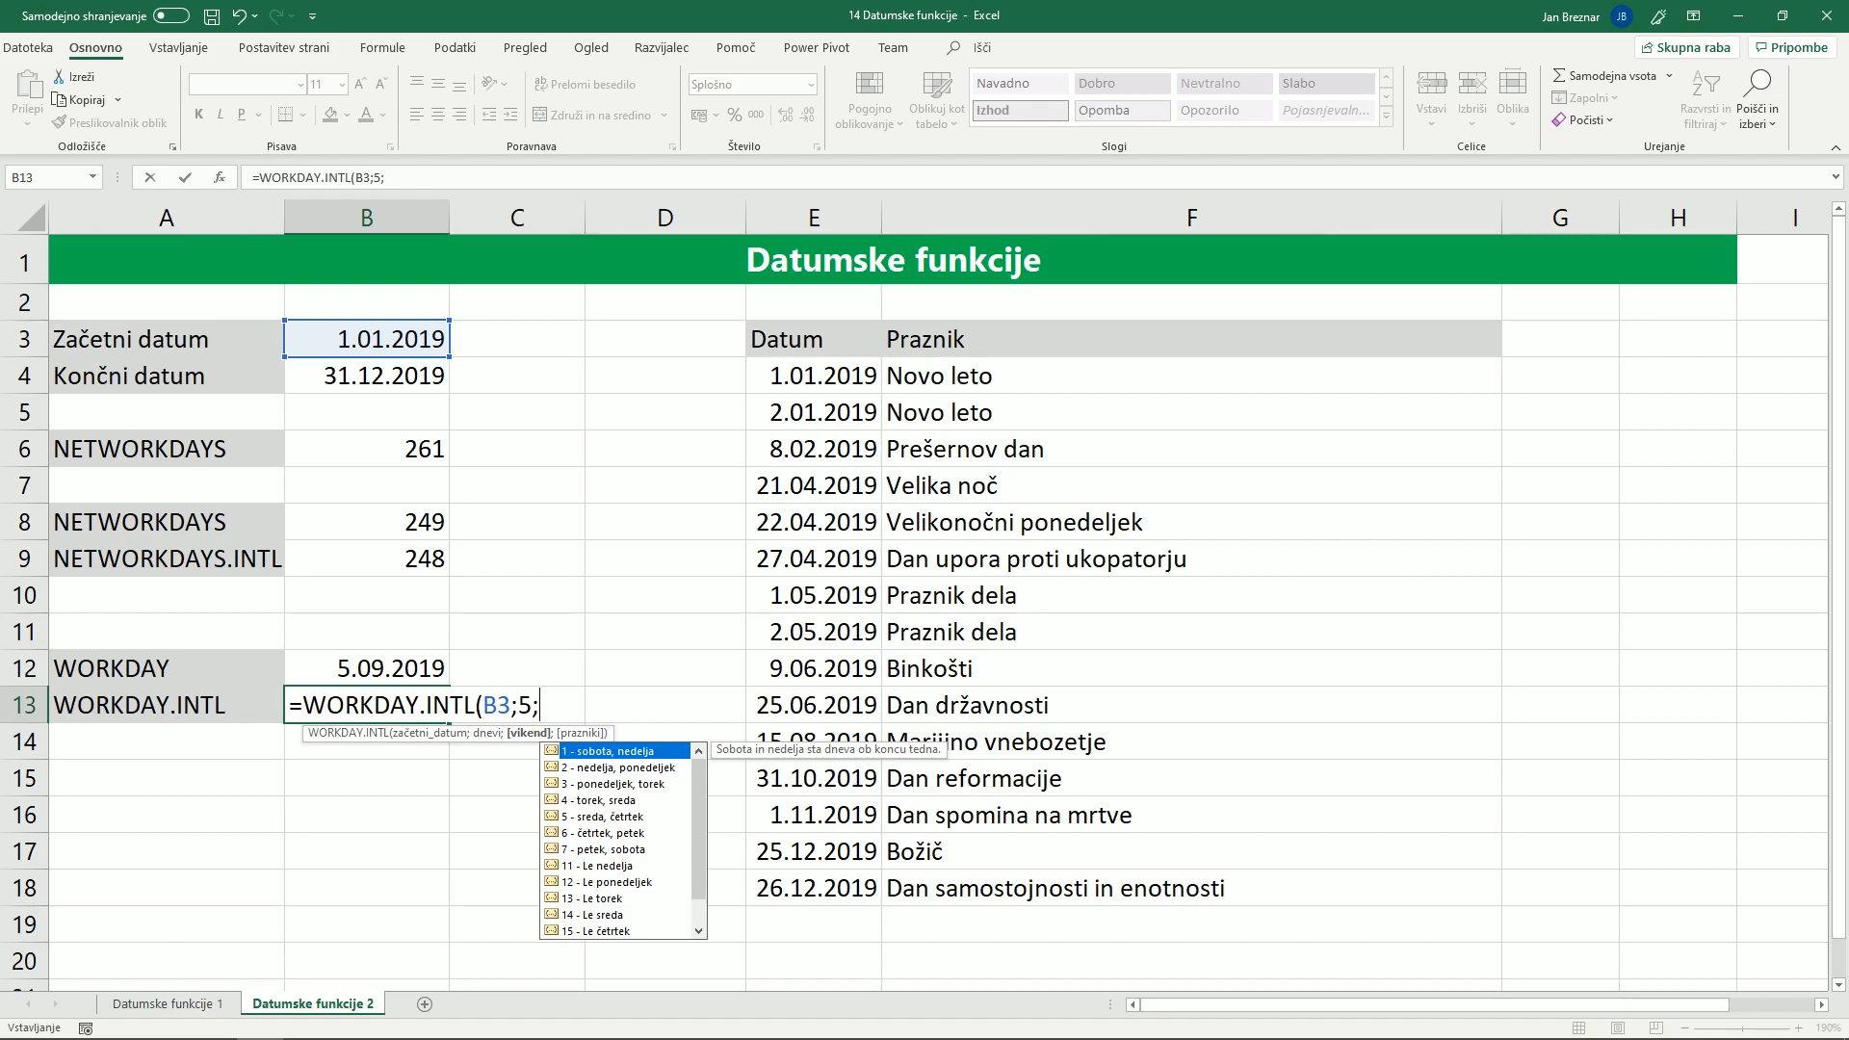
# Complete the WORKDAY.INTL formula in B13 with weekend option 14 (Le sreda) and the Prazniki range as holidays
pyautogui.press('Down')
pyautogui.press('Down')
pyautogui.press('Down')
pyautogui.press('Down')
pyautogui.press('Down')
pyautogui.press('Down')
pyautogui.press('Down')
pyautogui.press('Down')
pyautogui.press('Down')
pyautogui.press('Down')
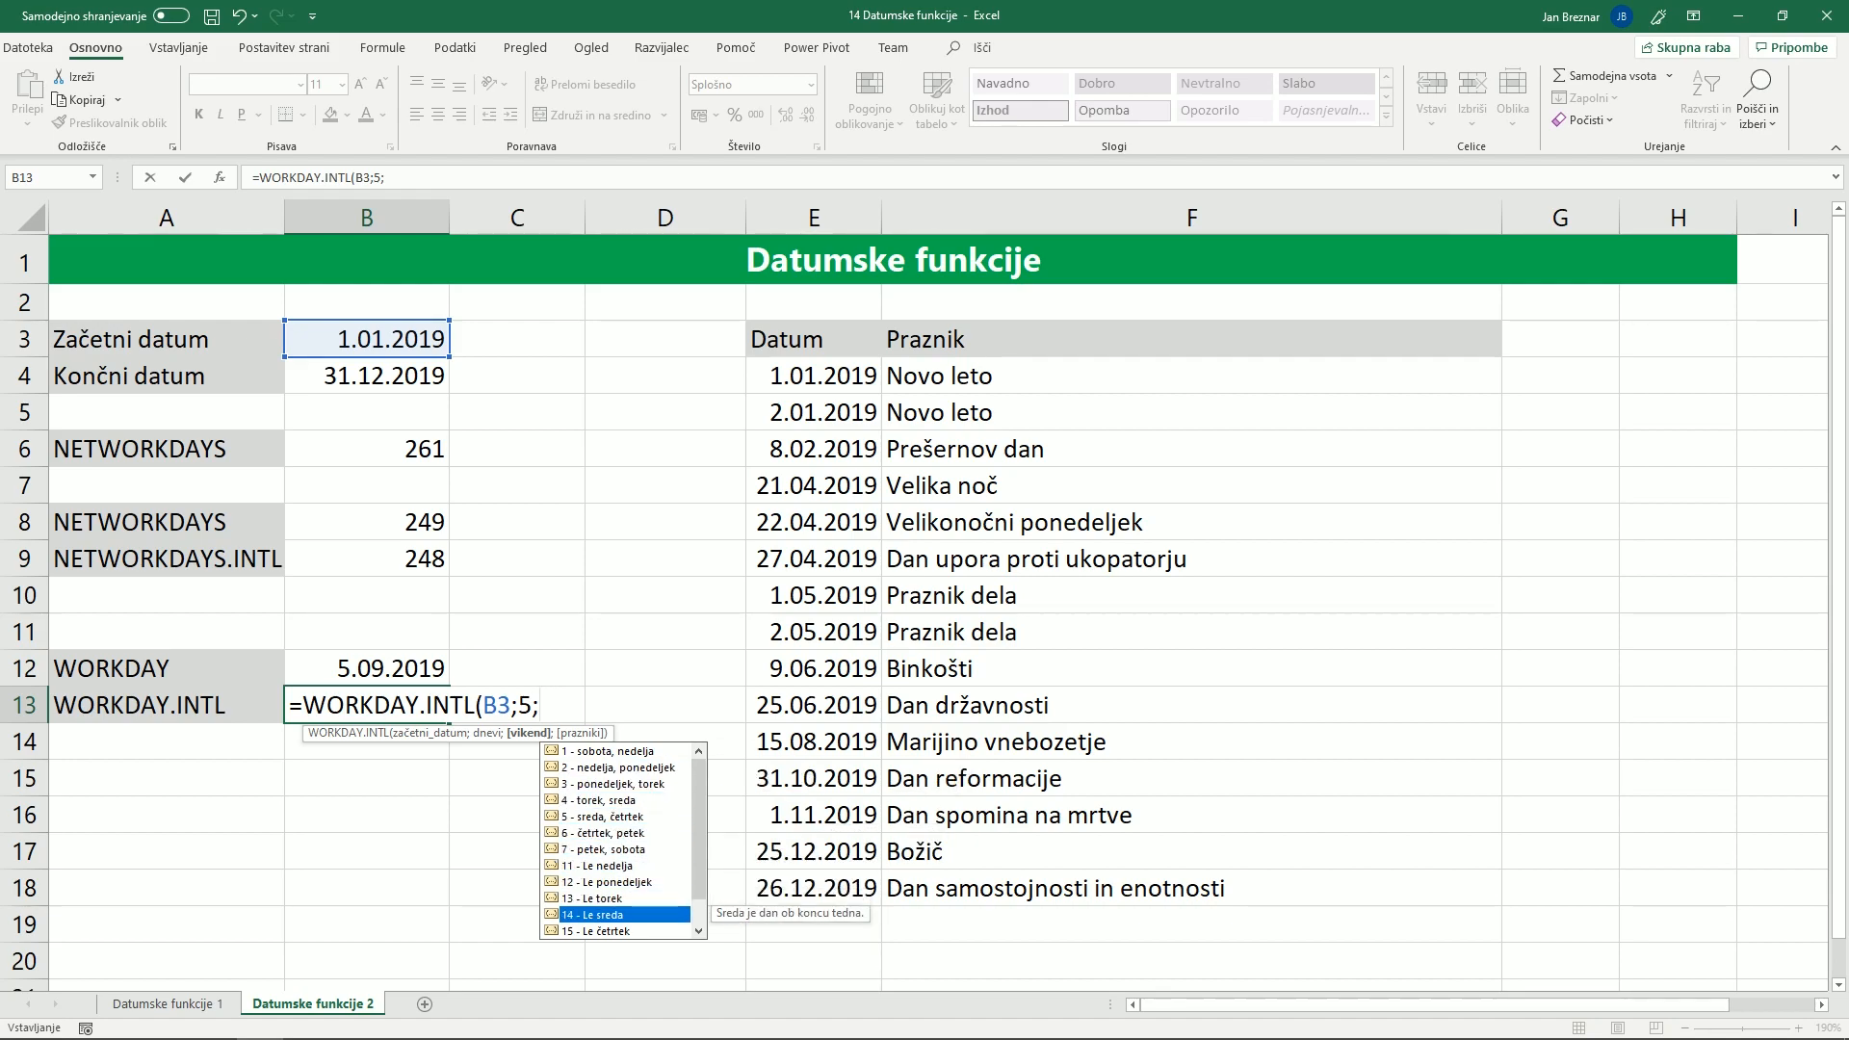
pyautogui.press('Tab')
pyautogui.write(';')
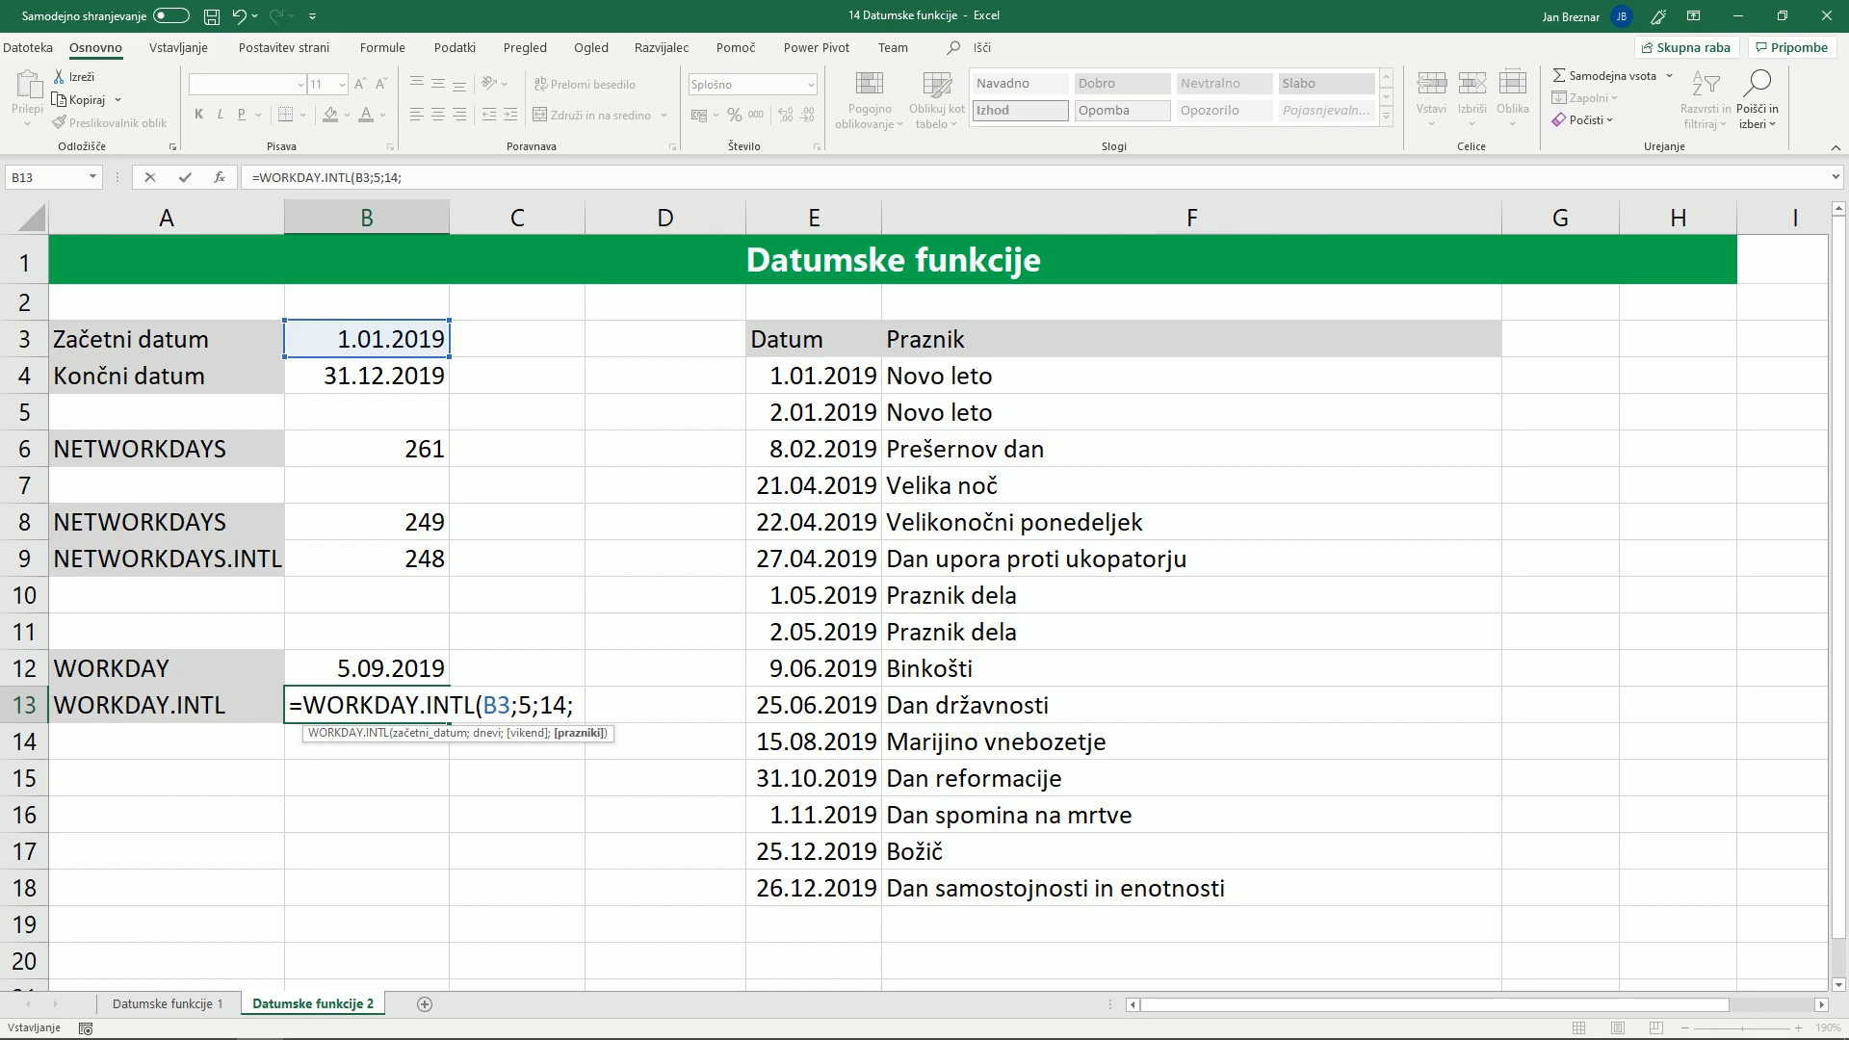
pyautogui.write('Pra')
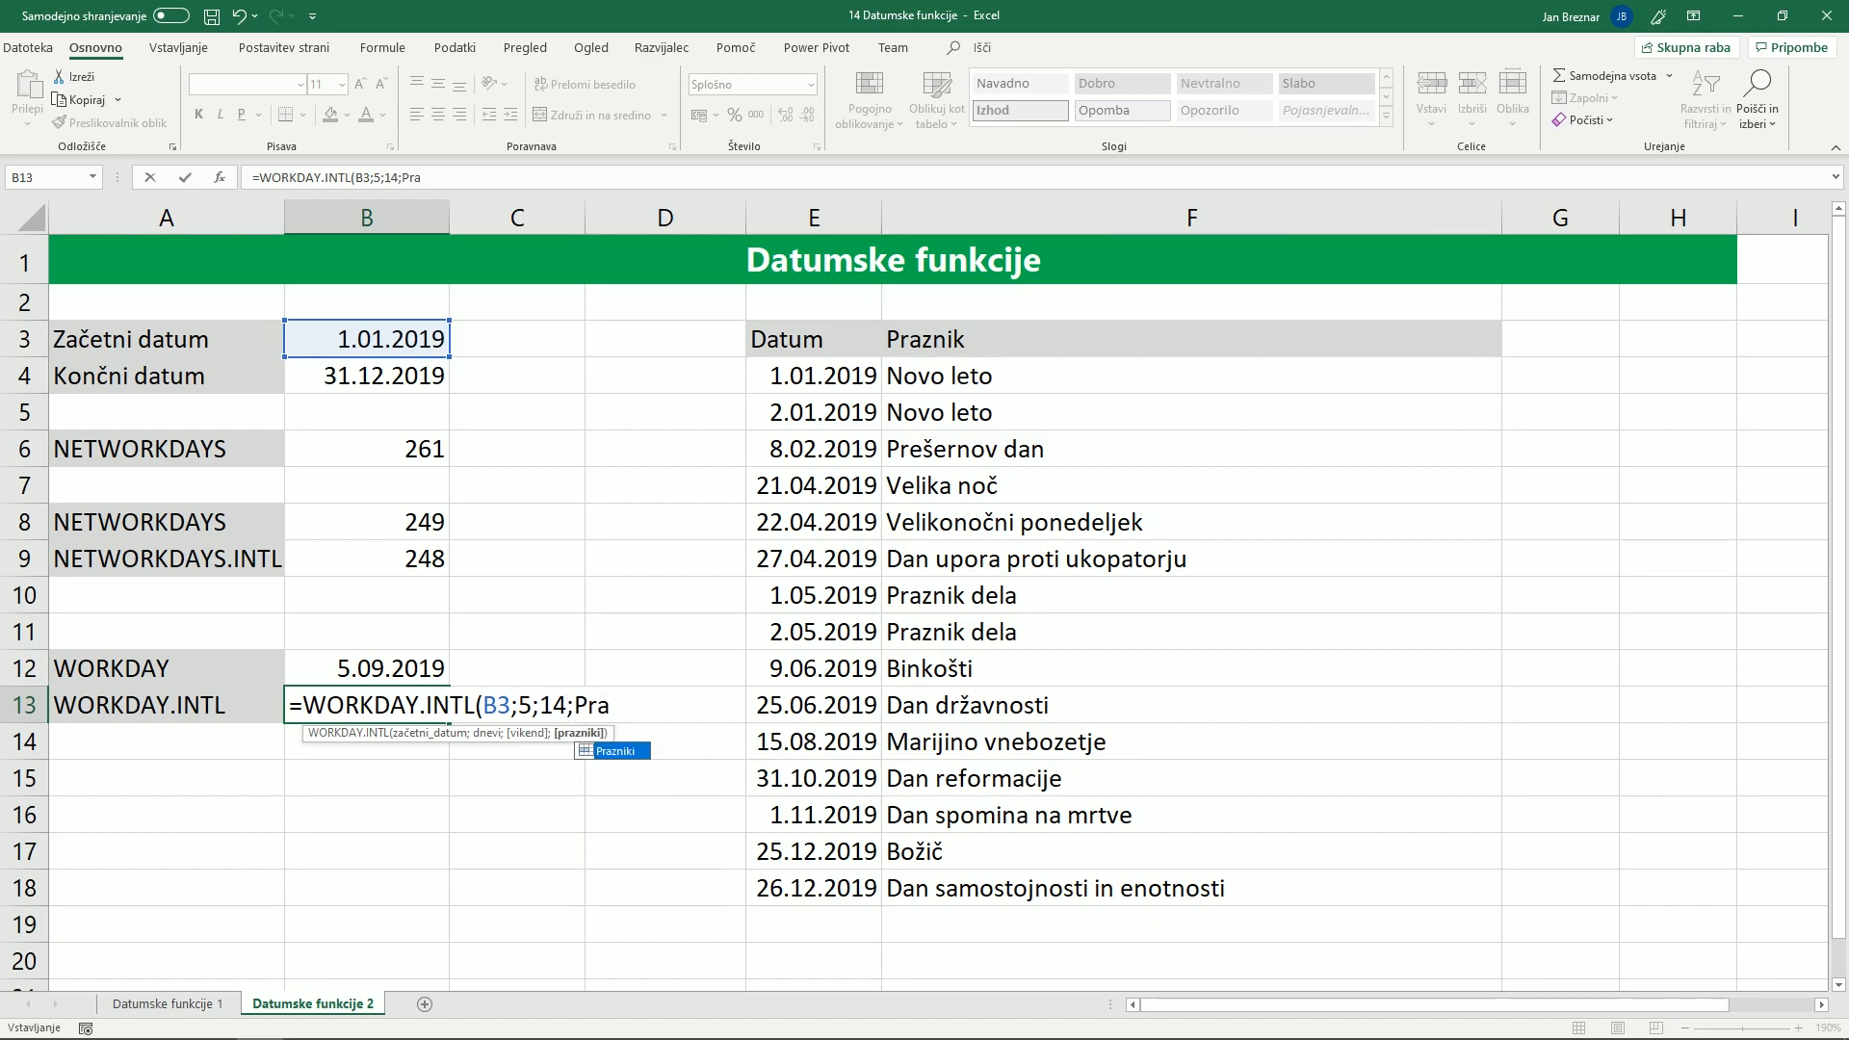
pyautogui.press('Tab')
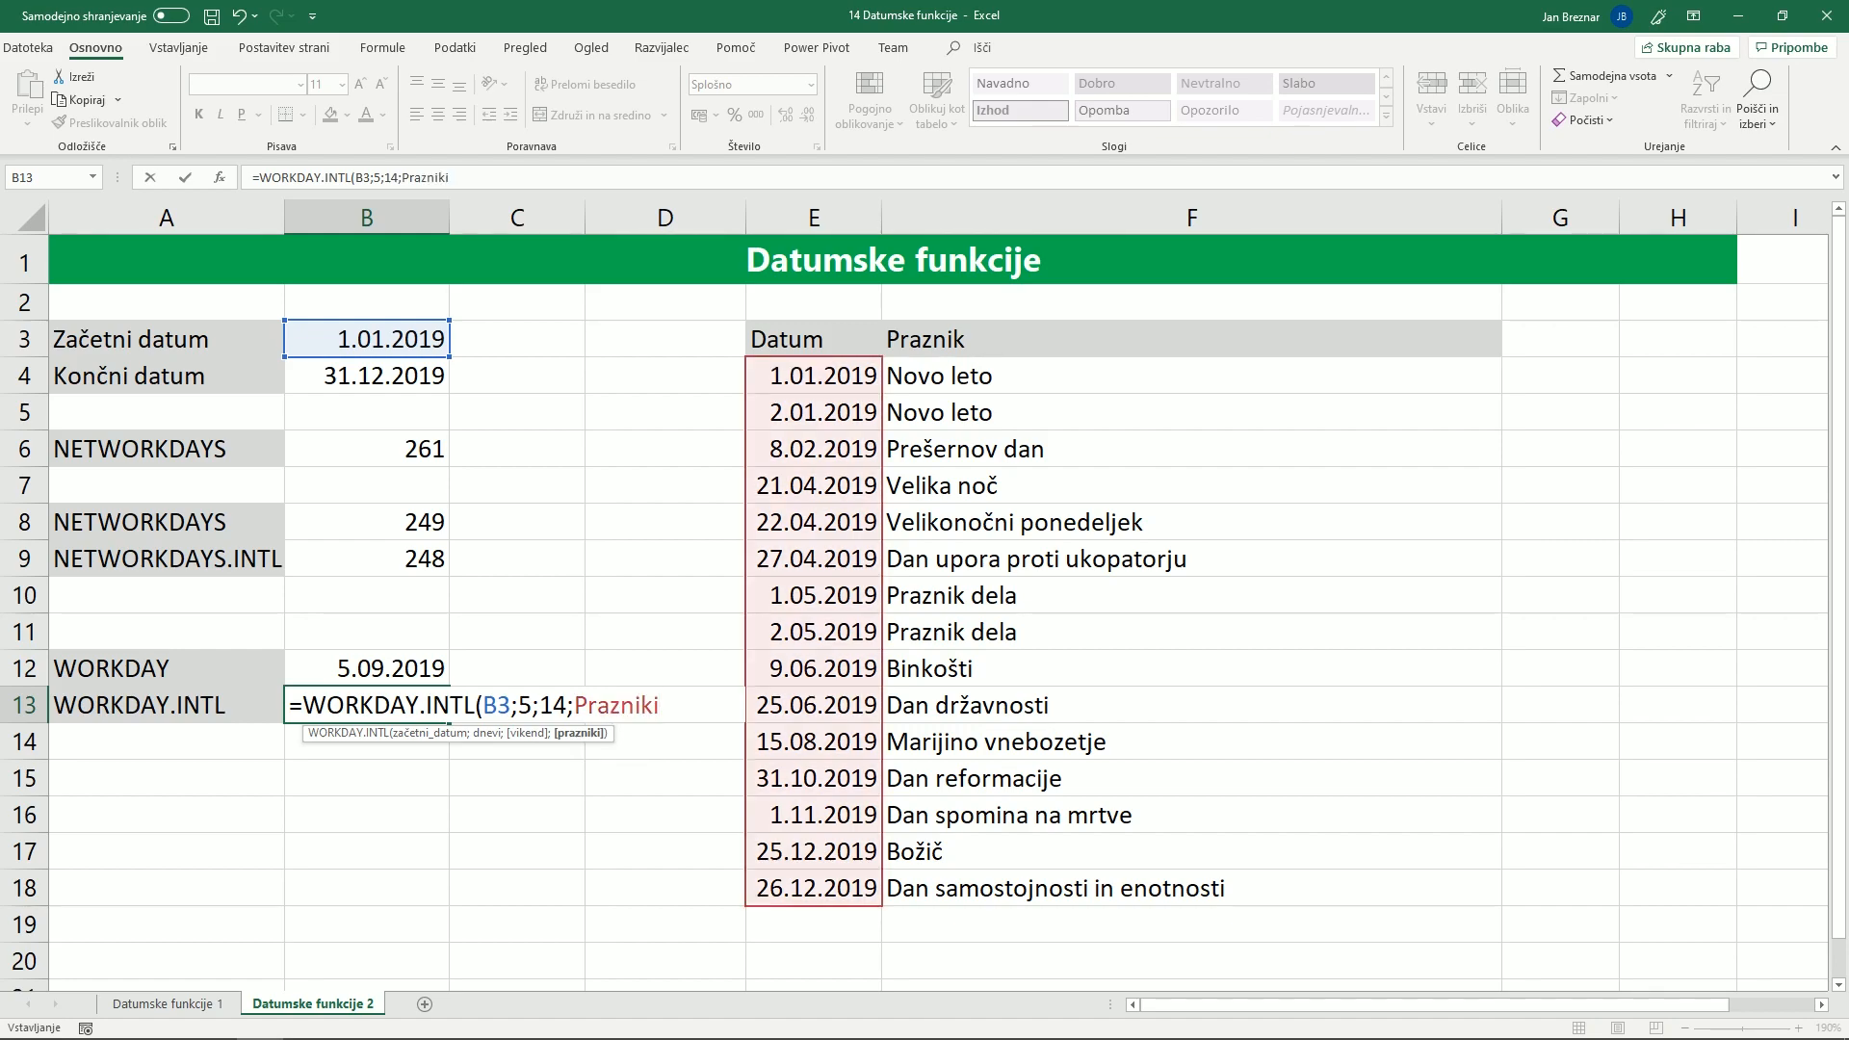
pyautogui.write(')')
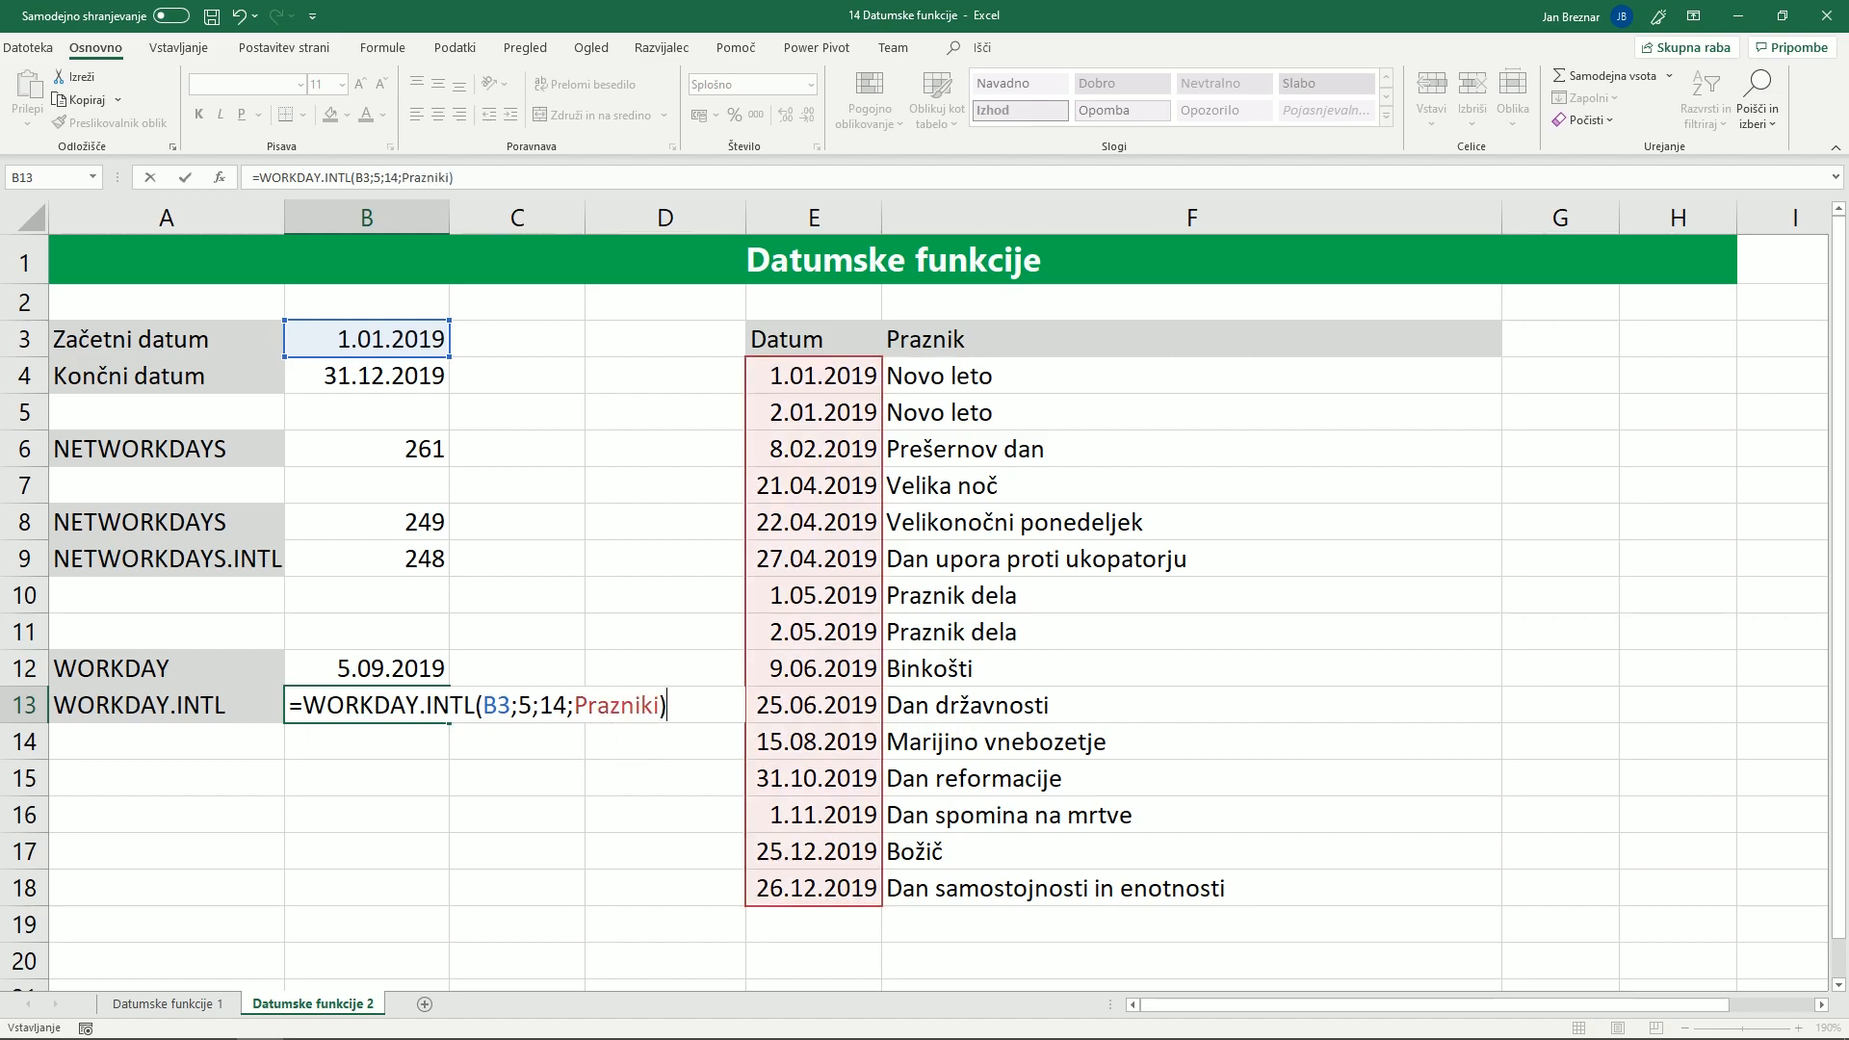
pyautogui.press('Return')
# Format the WORKDAY.INTL result in B13 as a short date
pyautogui.press('Up')
pyautogui.click(810, 86)
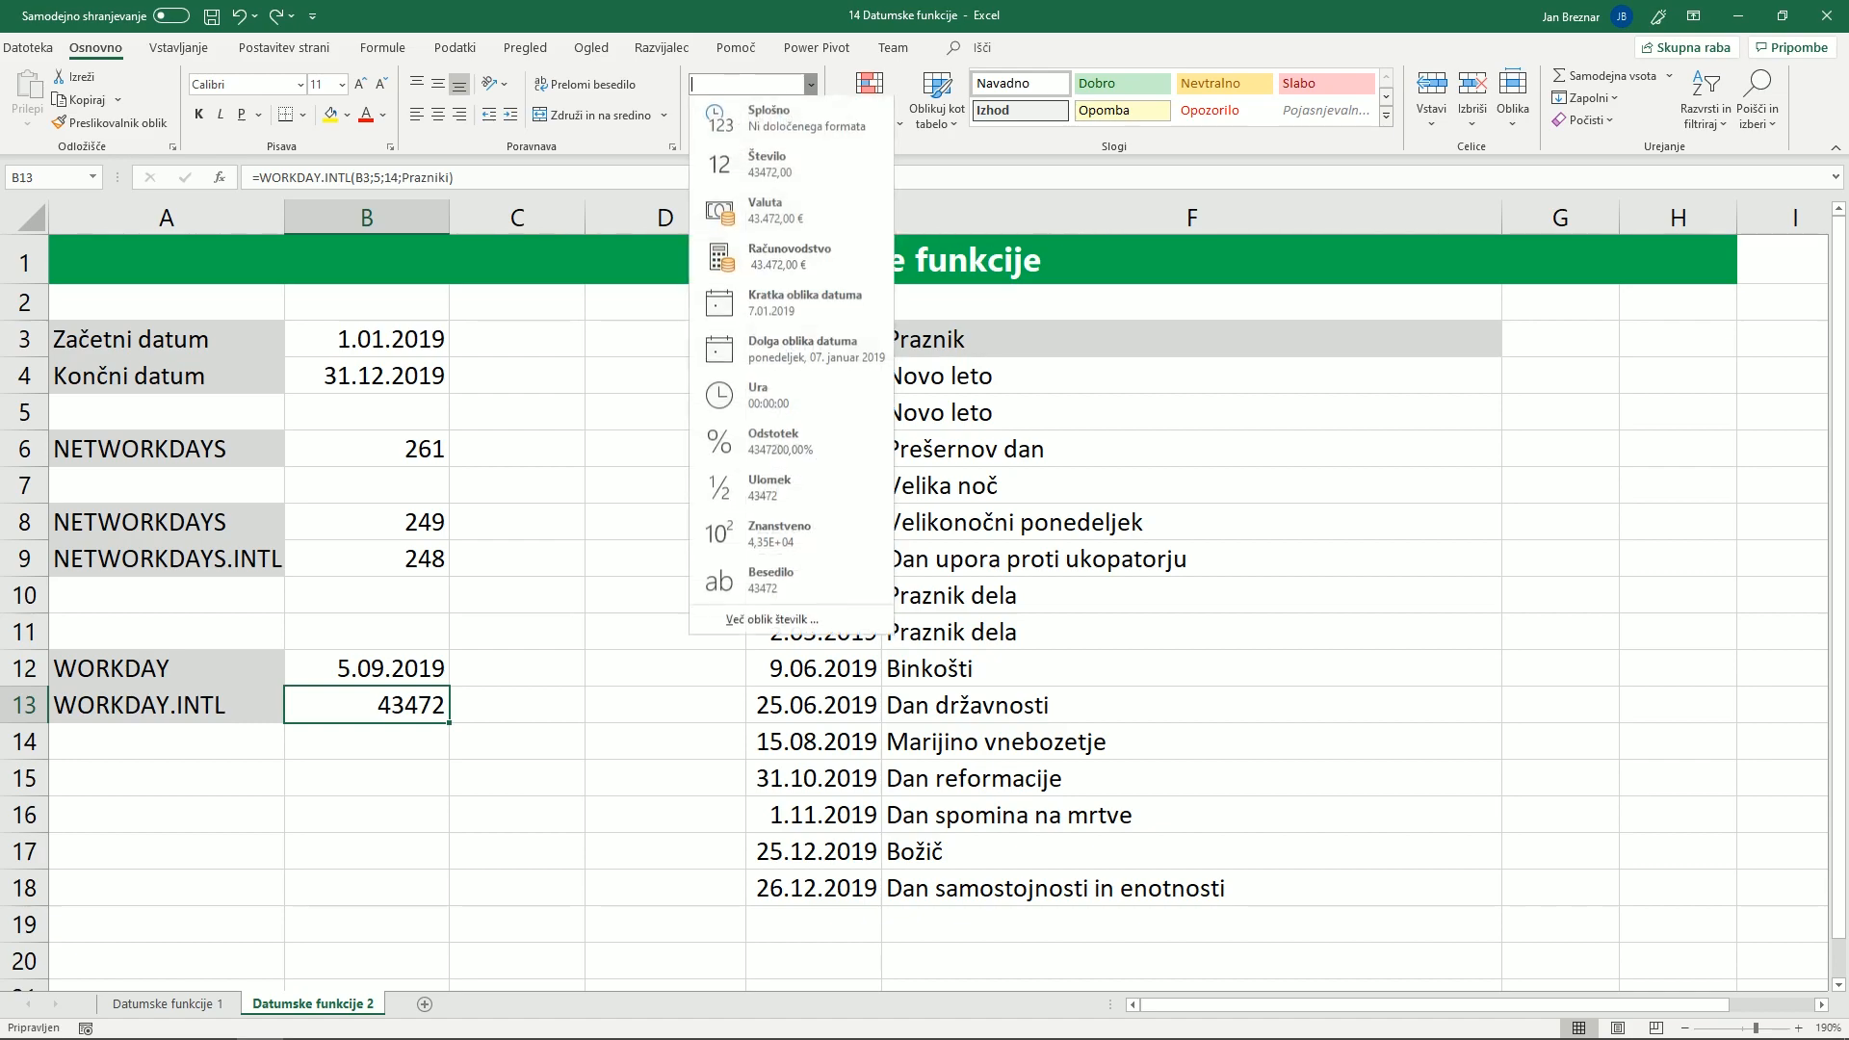
pyautogui.click(805, 305)
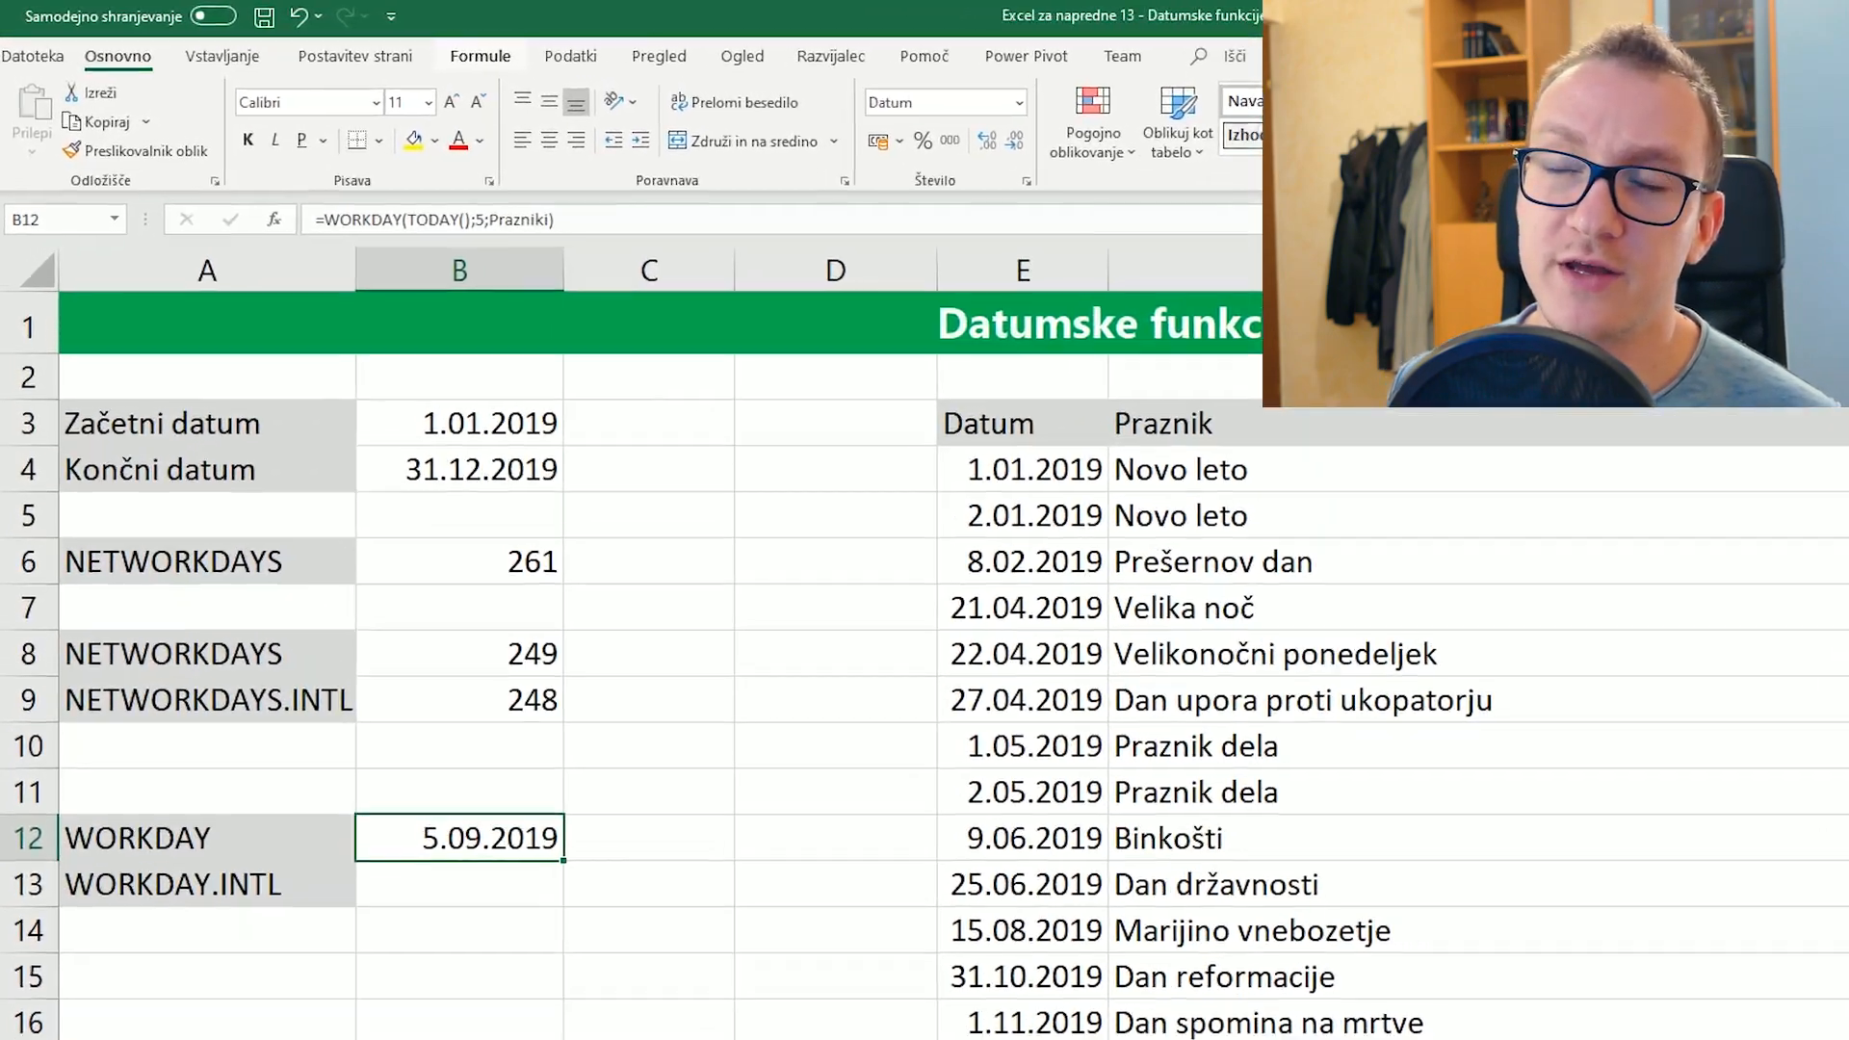
# Look through the list of available date and time functions in the function library
pyautogui.click(479, 56)
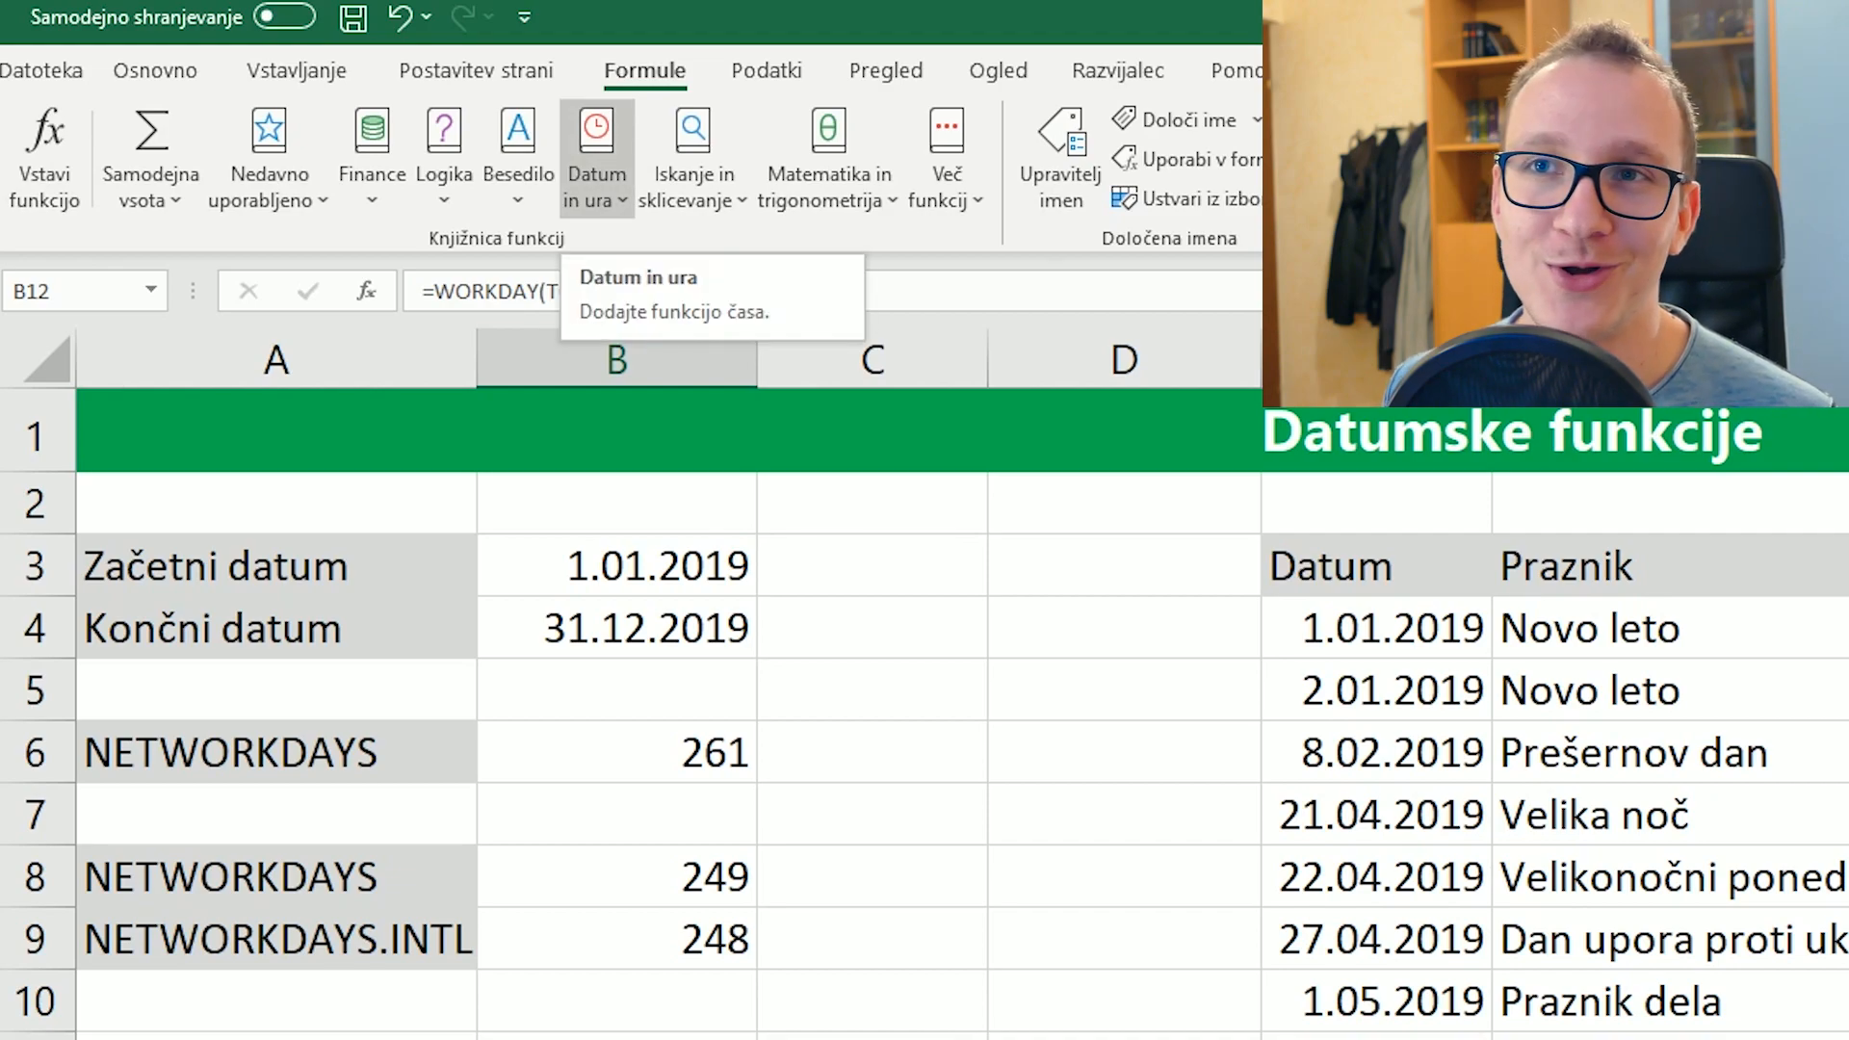
pyautogui.click(597, 160)
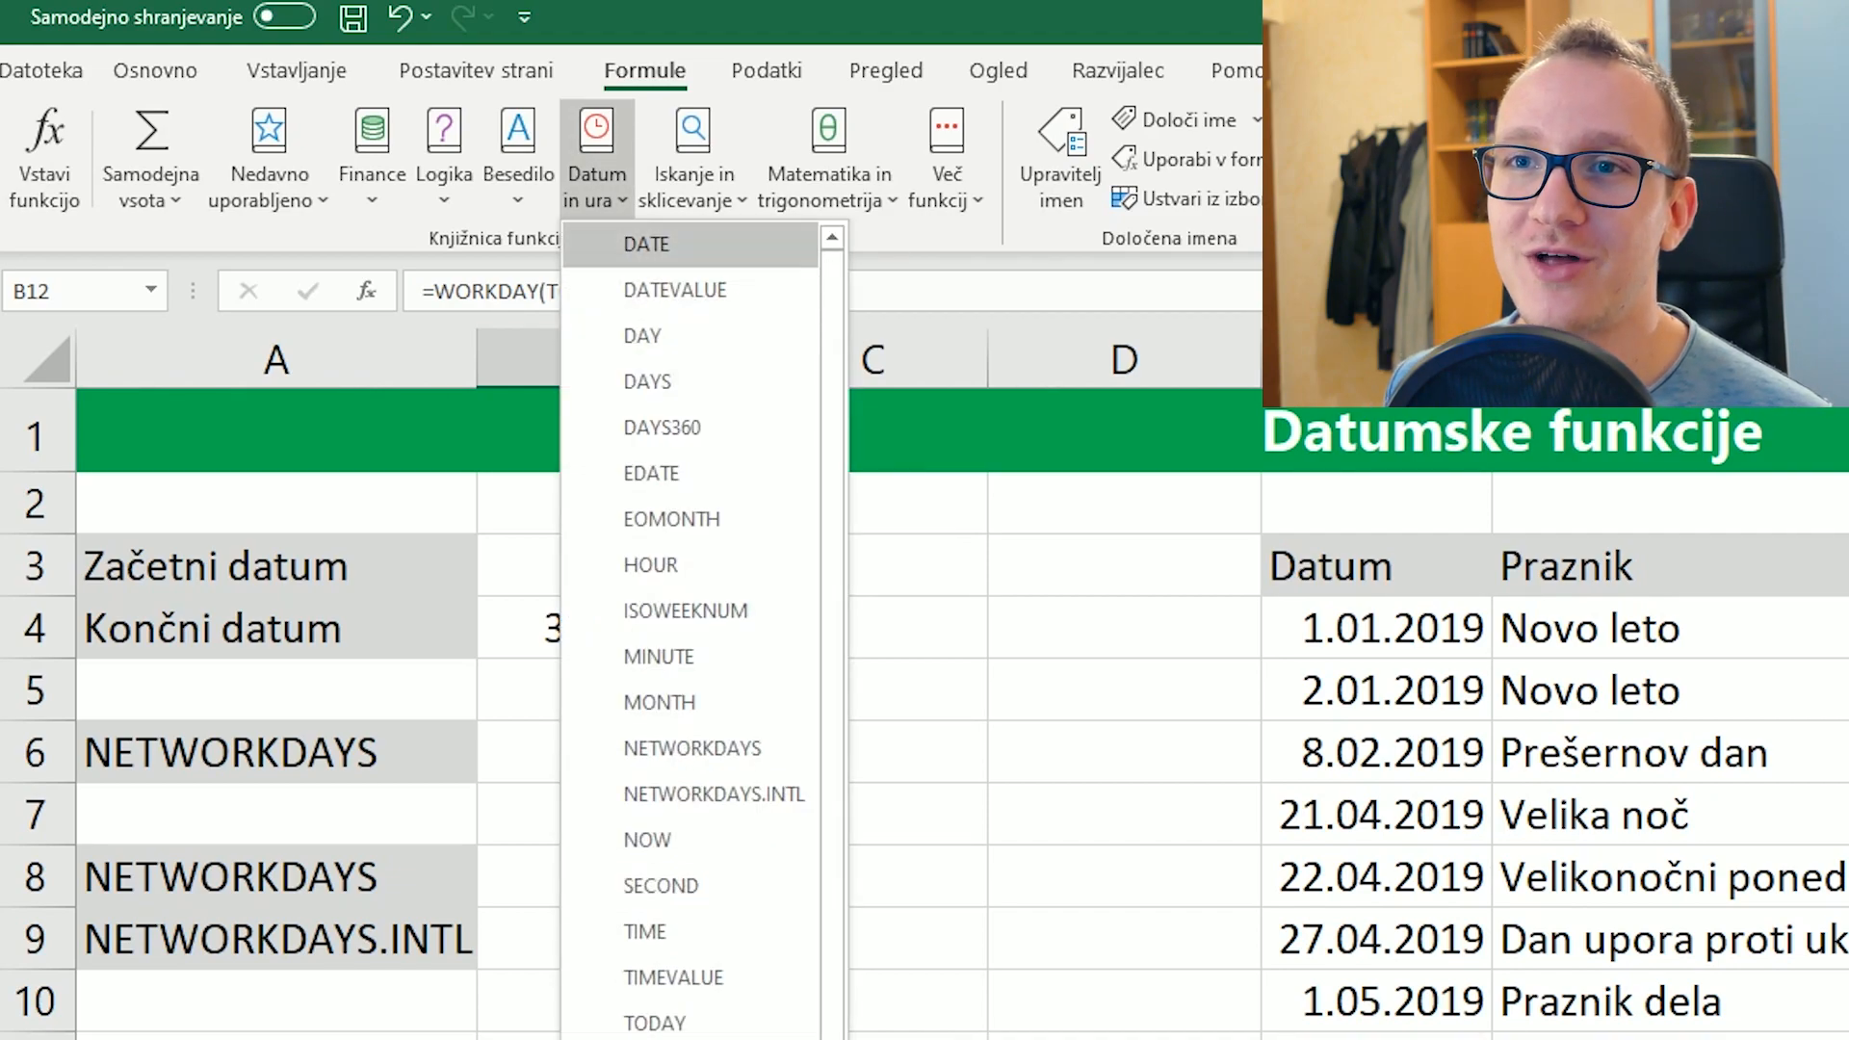
pyautogui.scroll(-1, 690, 565)
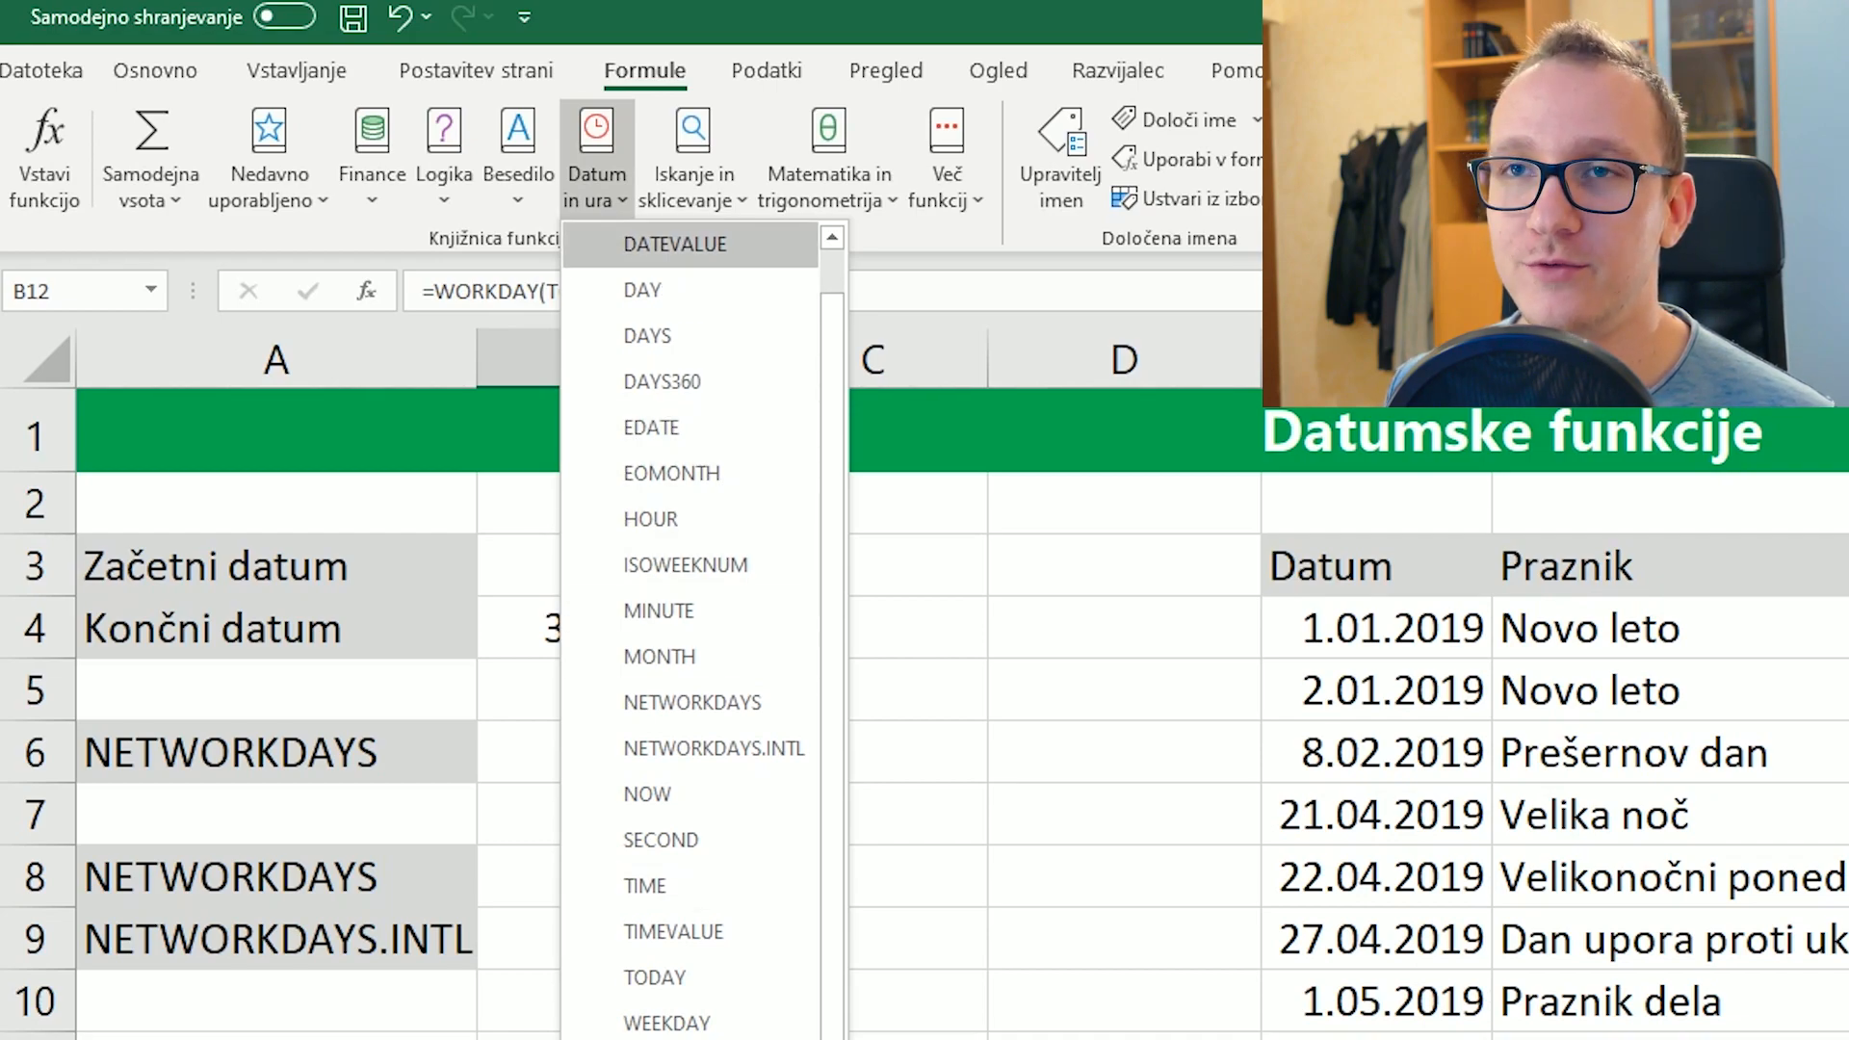
pyautogui.press('Escape')
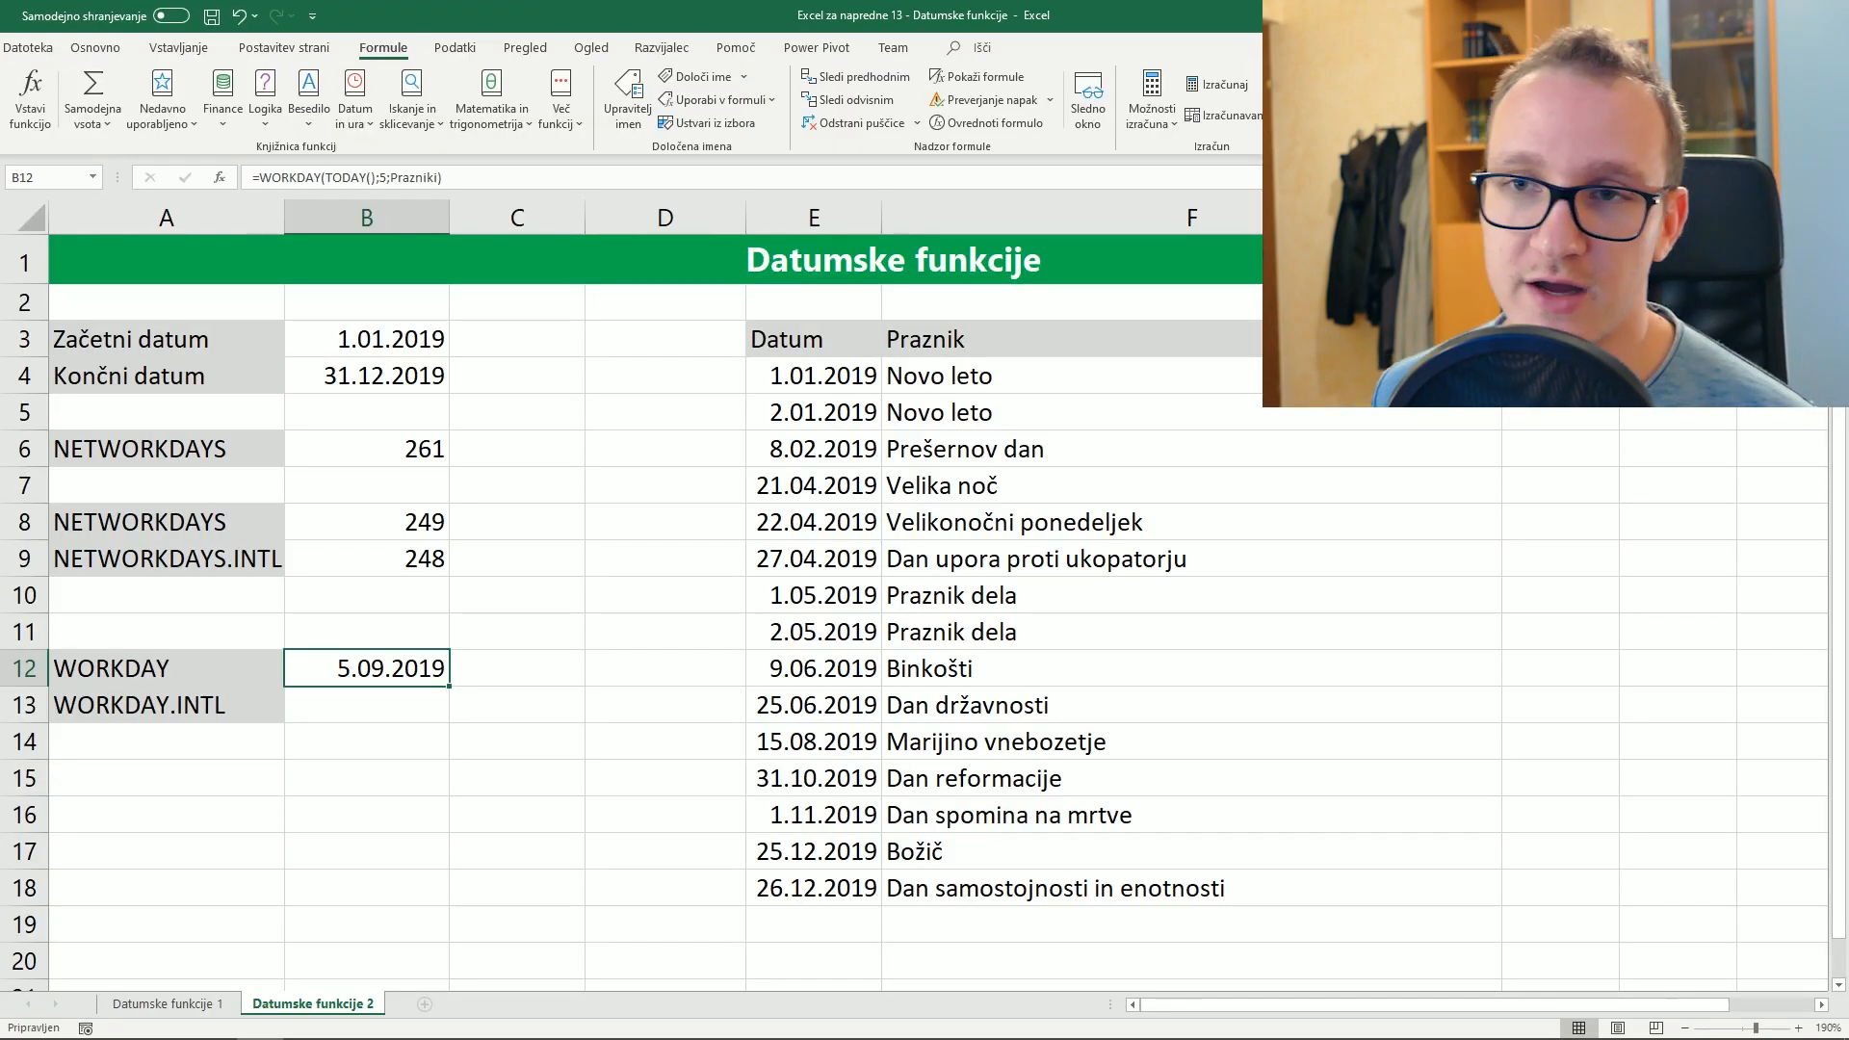
# Review the WORKDAY formula in B12 and its function arguments without changing them
pyautogui.press('F2')
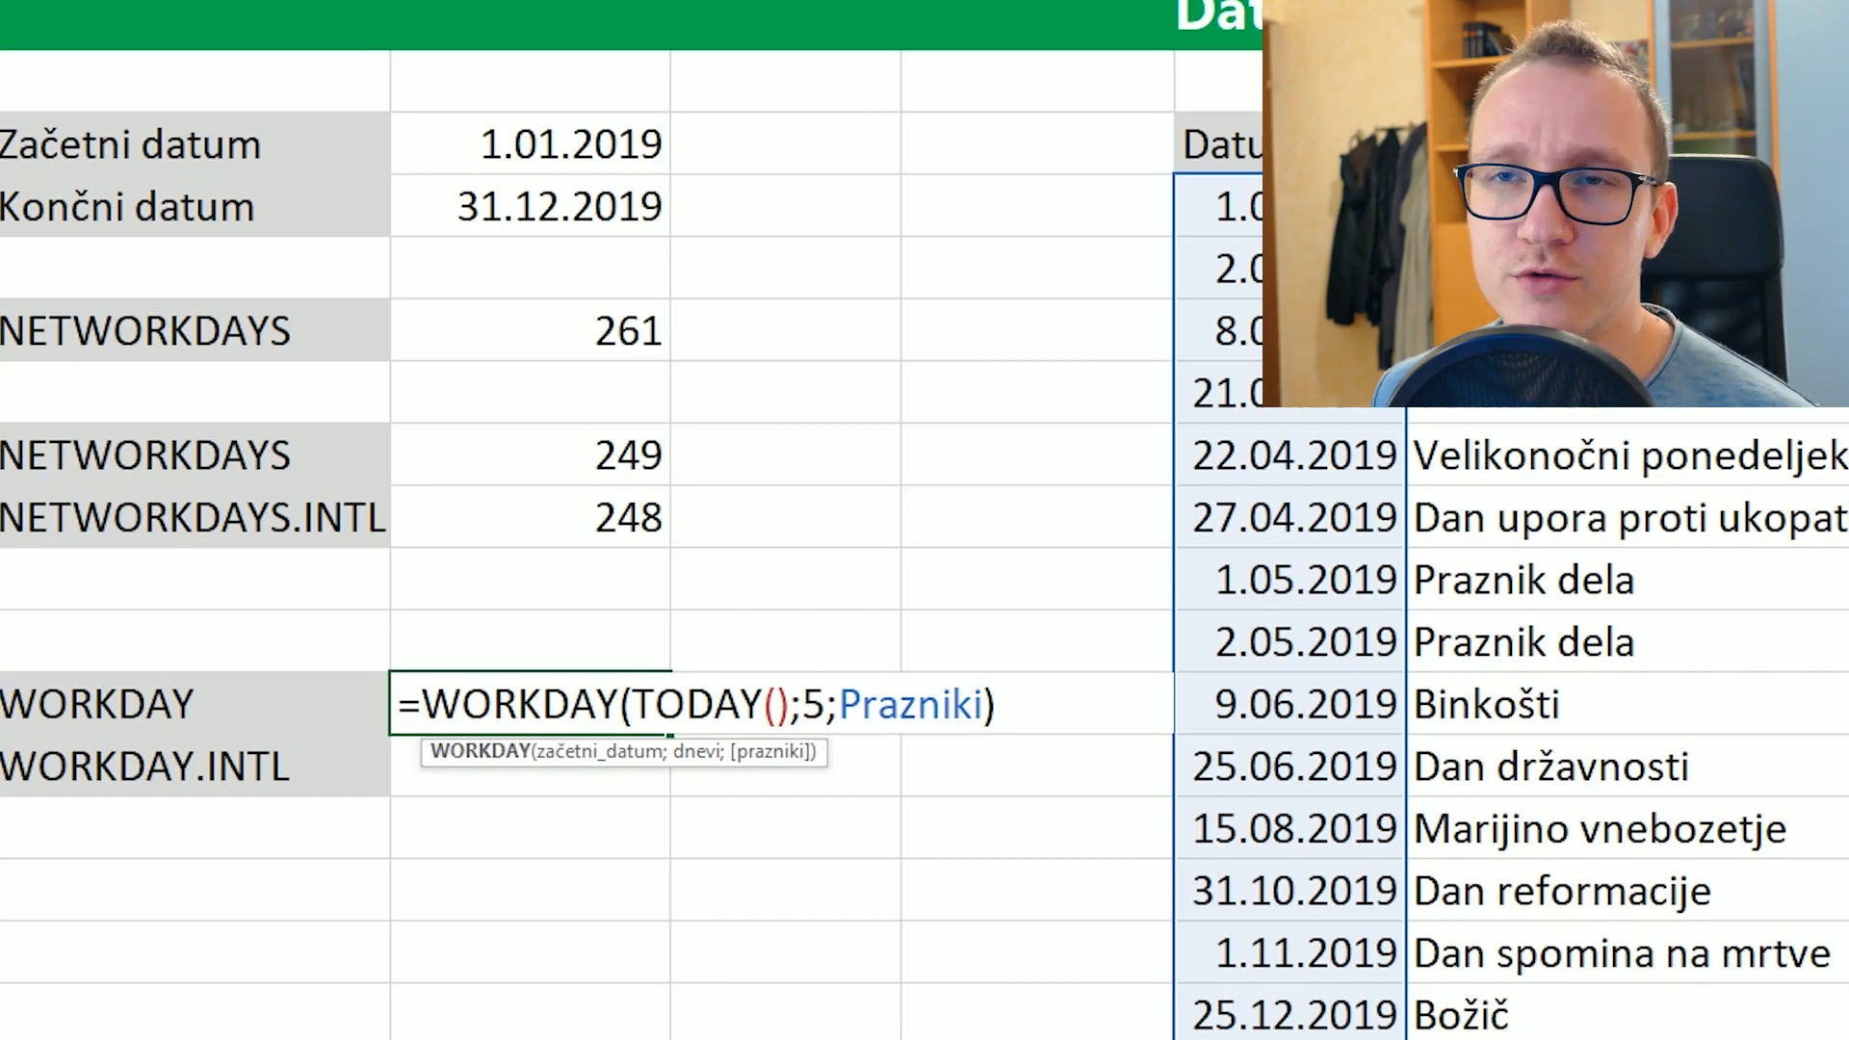
pyautogui.hotkey('shift', 'F3')
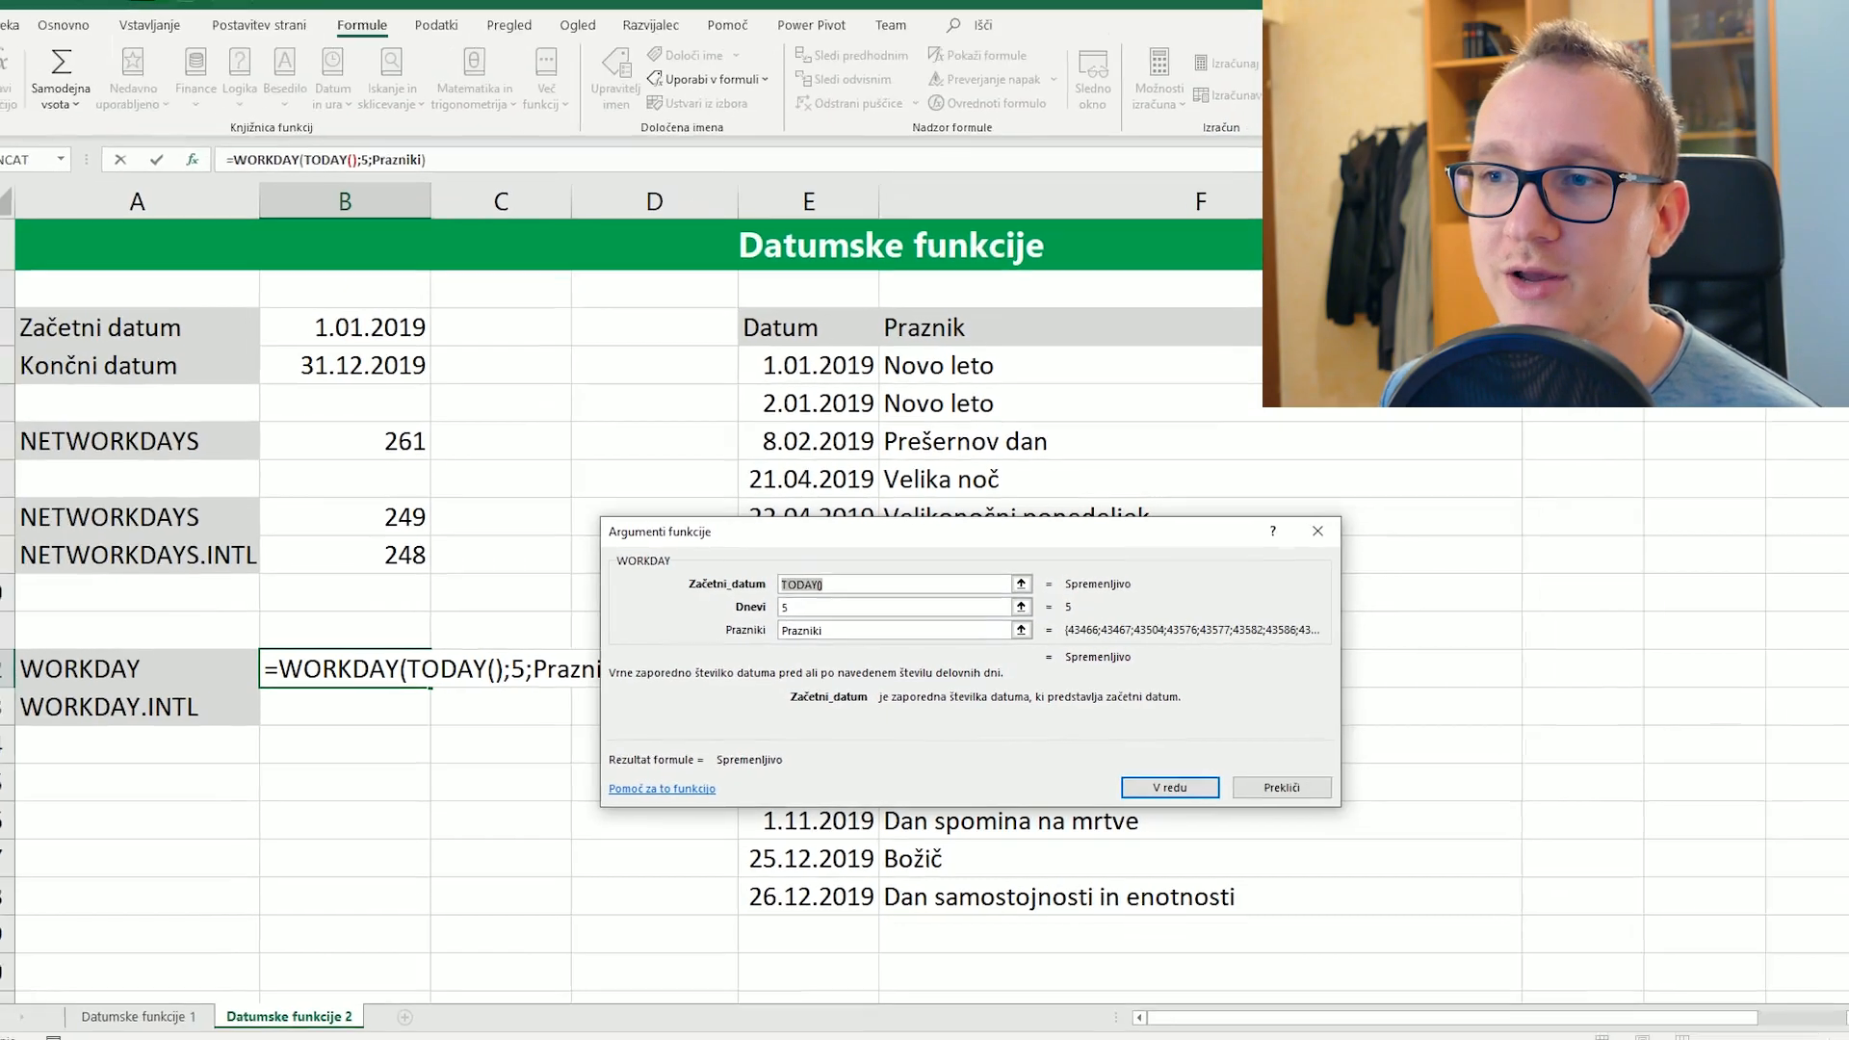
pyautogui.press('Return')
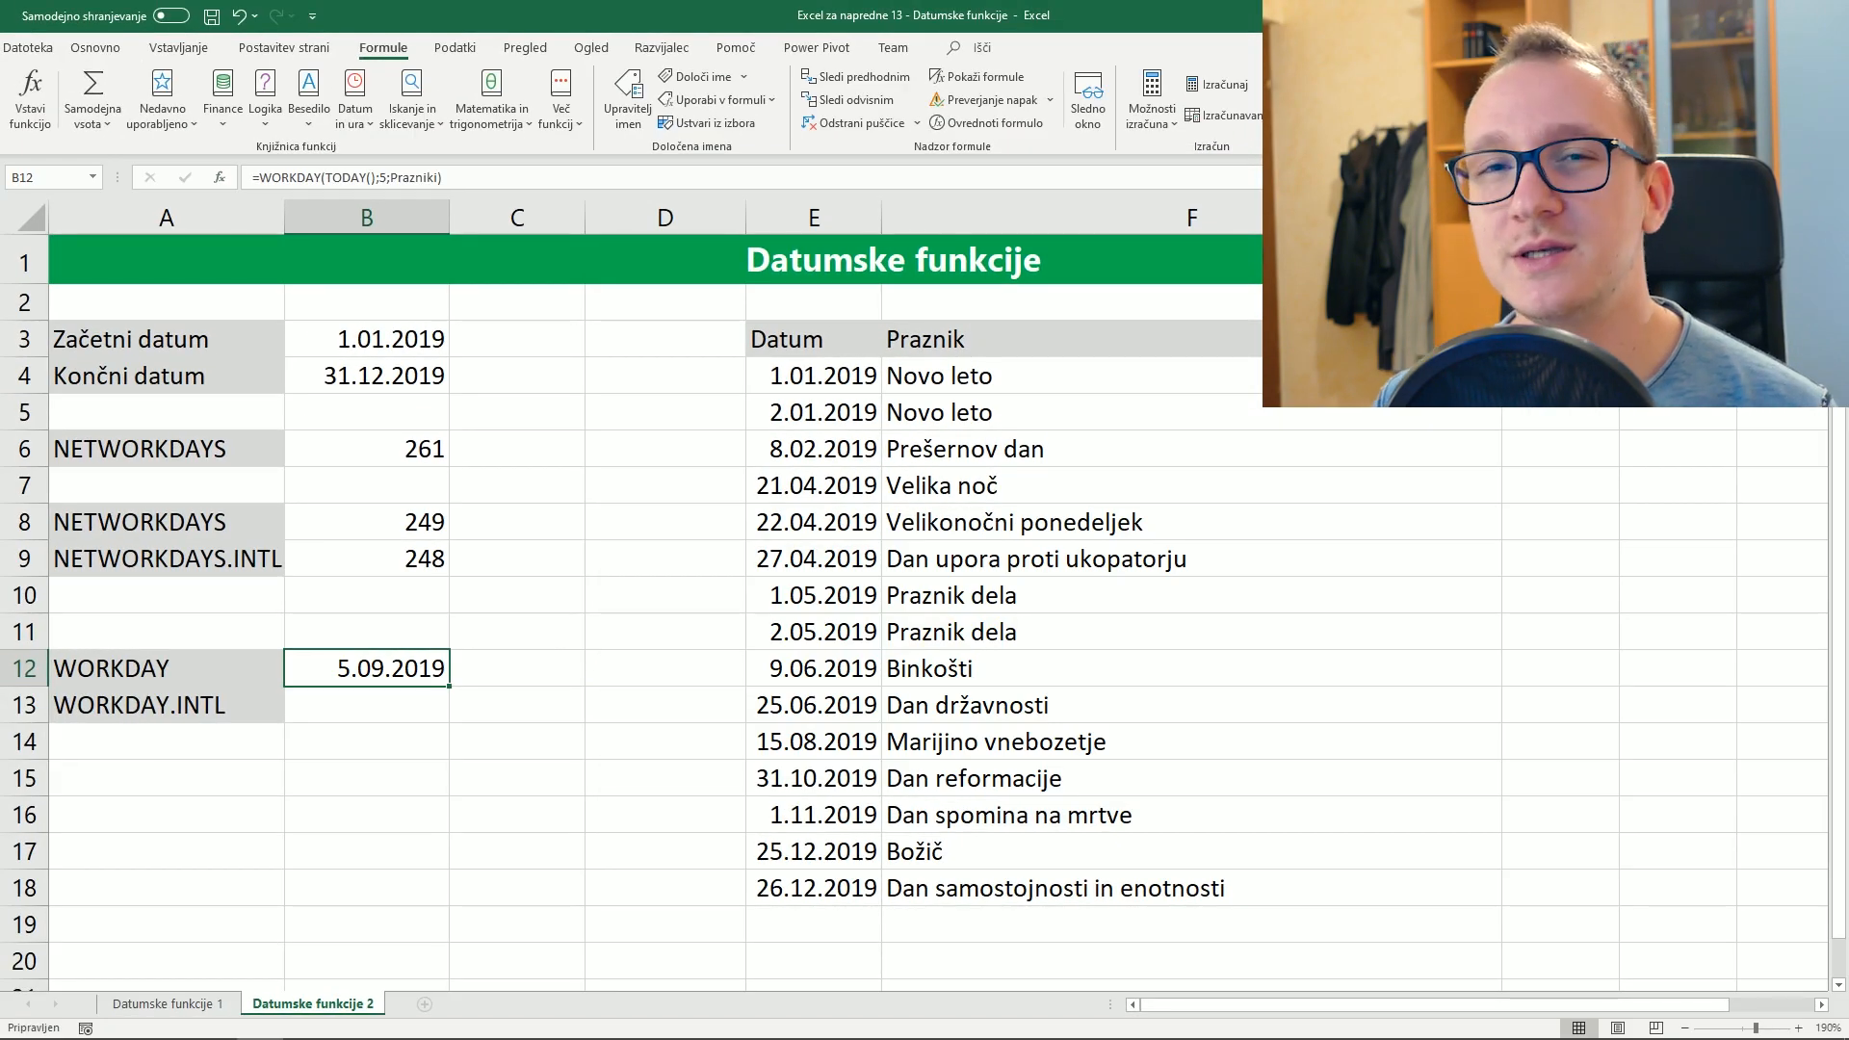